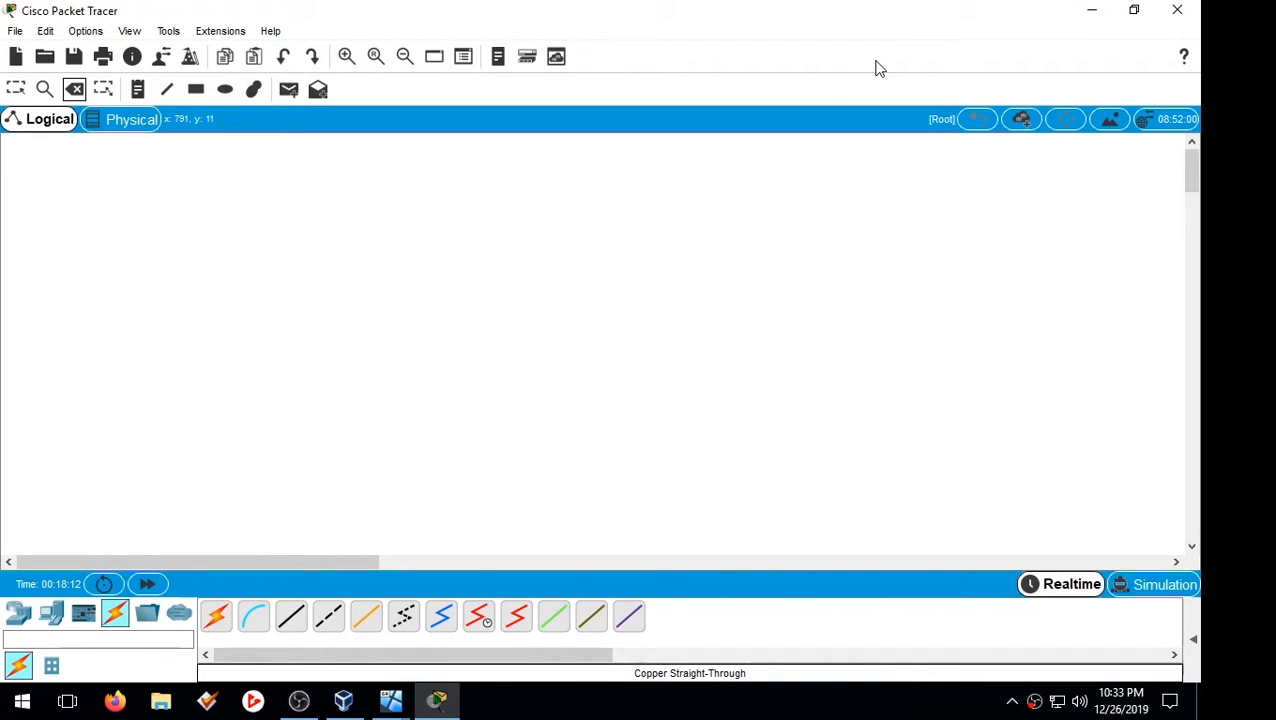
Step: Place two generic PCs, PC4 and PC5, side by side in the workspace
{"action": "mouse_move", "coordinate": [376, 703]}
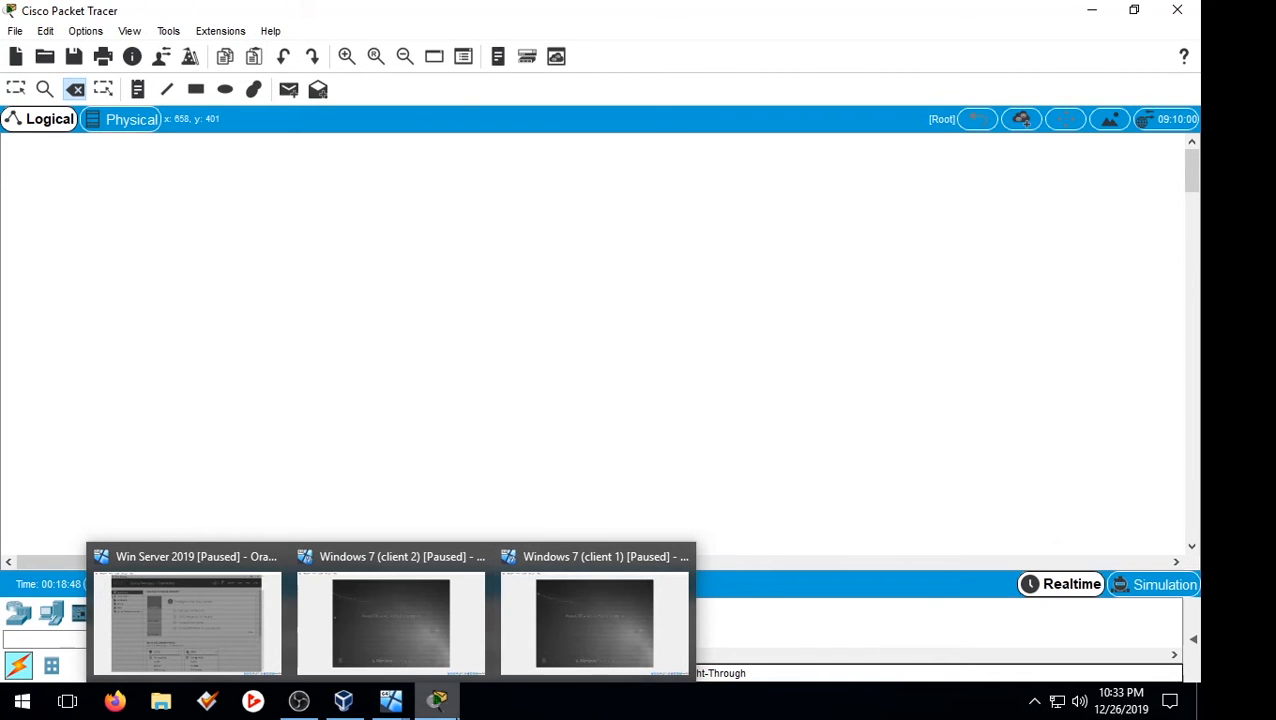
{"action": "left_click", "coordinate": [440, 702]}
{"action": "left_click", "coordinate": [437, 700]}
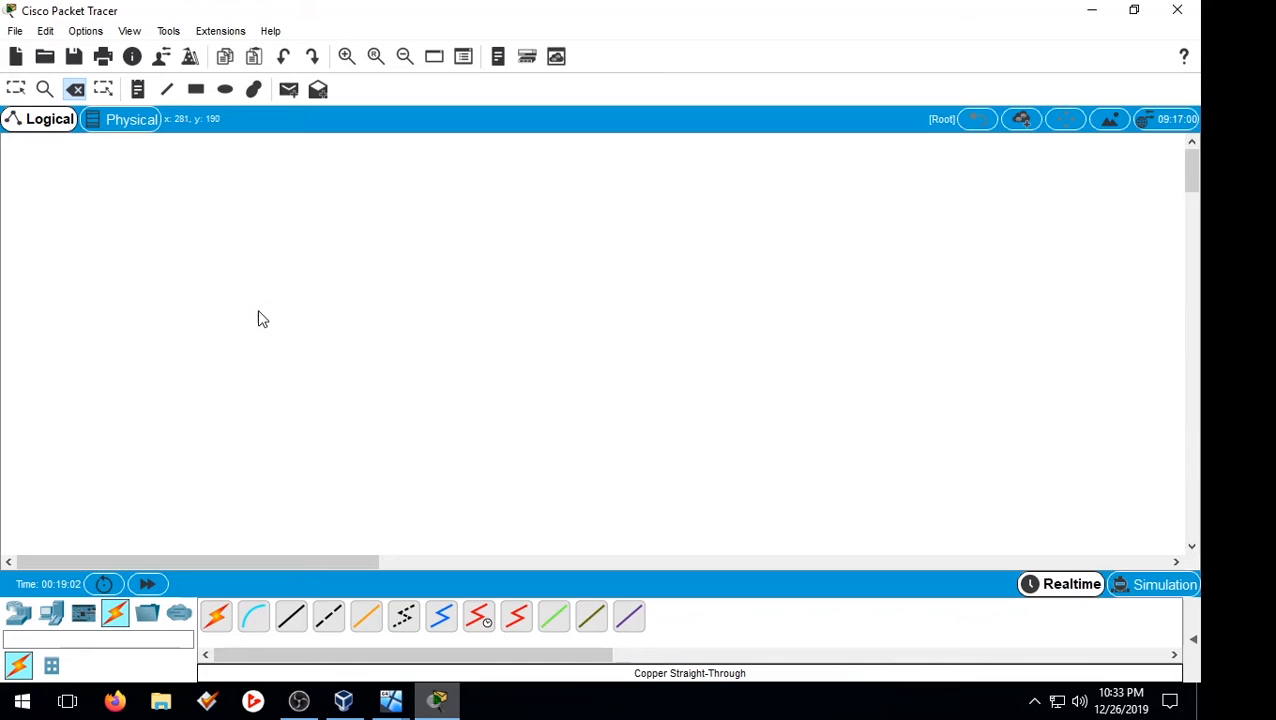
{"action": "left_click", "coordinate": [45, 617]}
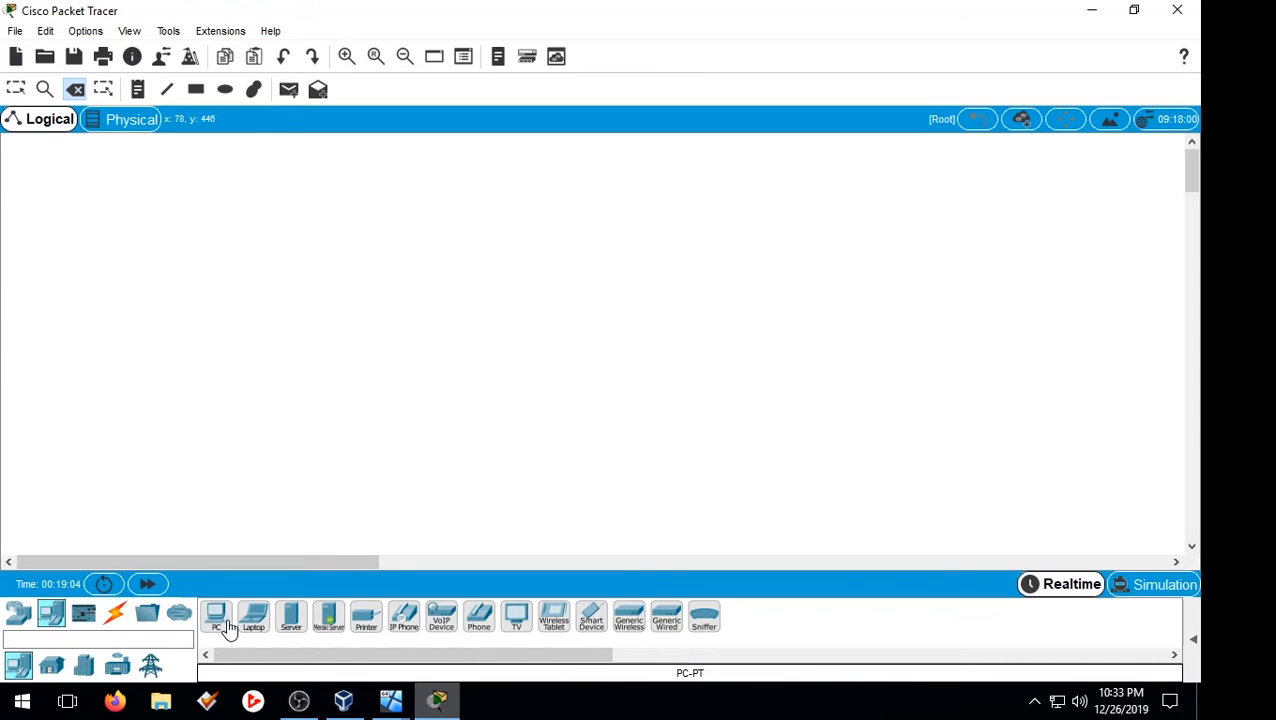
{"action": "left_click", "coordinate": [220, 625]}
{"action": "left_click", "coordinate": [187, 379]}
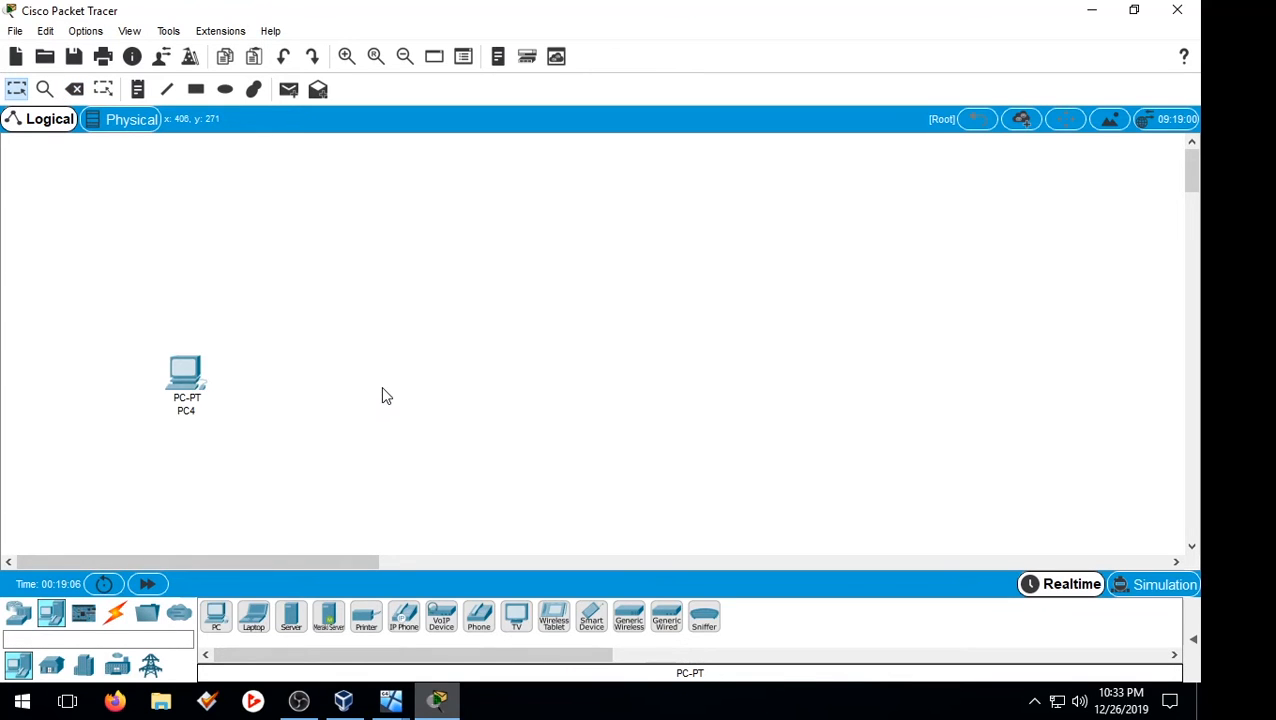
{"action": "left_click", "coordinate": [218, 615]}
{"action": "left_click", "coordinate": [437, 384]}
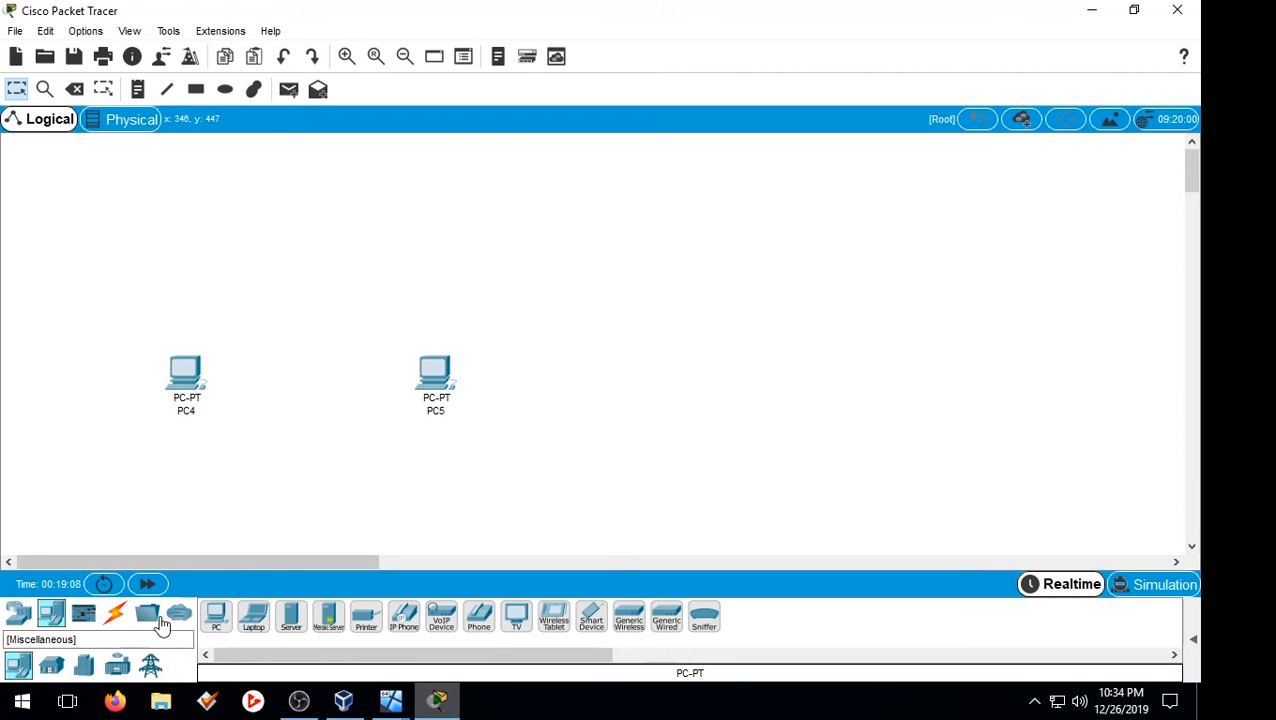
Step: Add a Switch-PT (Switch1) between the PCs and a Server-PT (Server2) above it
{"action": "left_click", "coordinate": [18, 615]}
{"action": "left_click", "coordinate": [51, 665]}
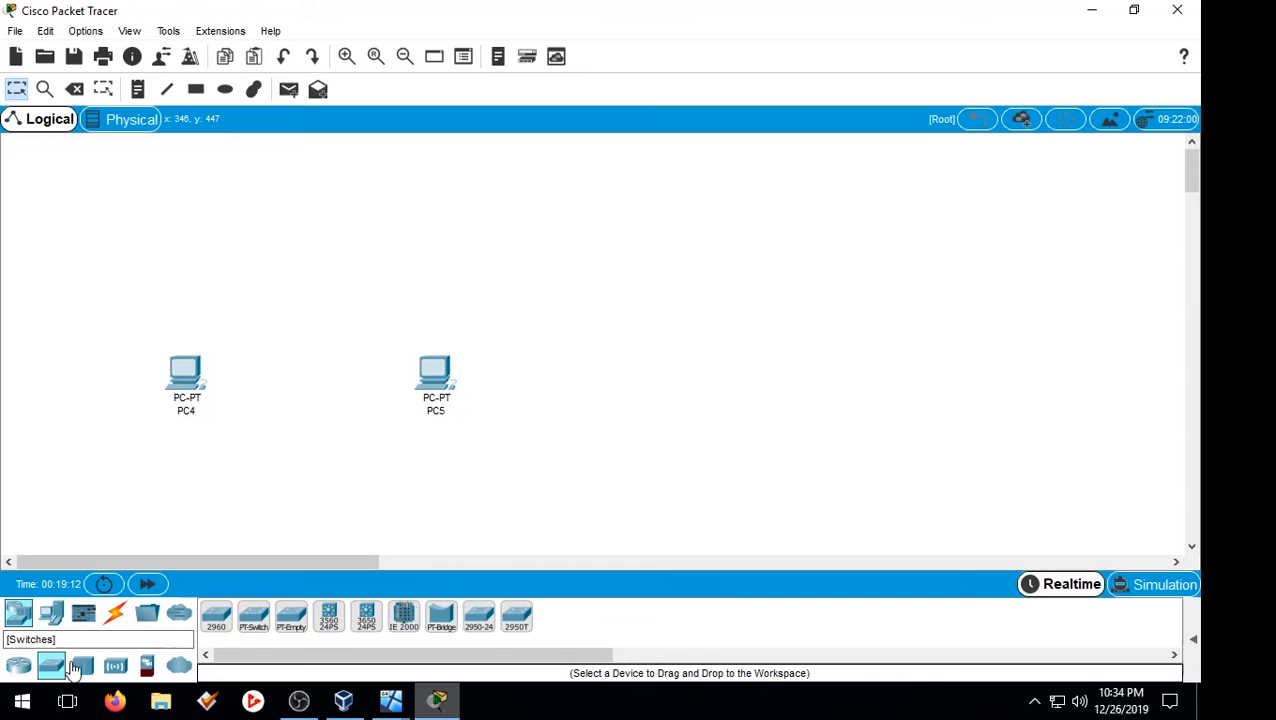
{"action": "left_click", "coordinate": [253, 615]}
{"action": "left_click", "coordinate": [318, 322]}
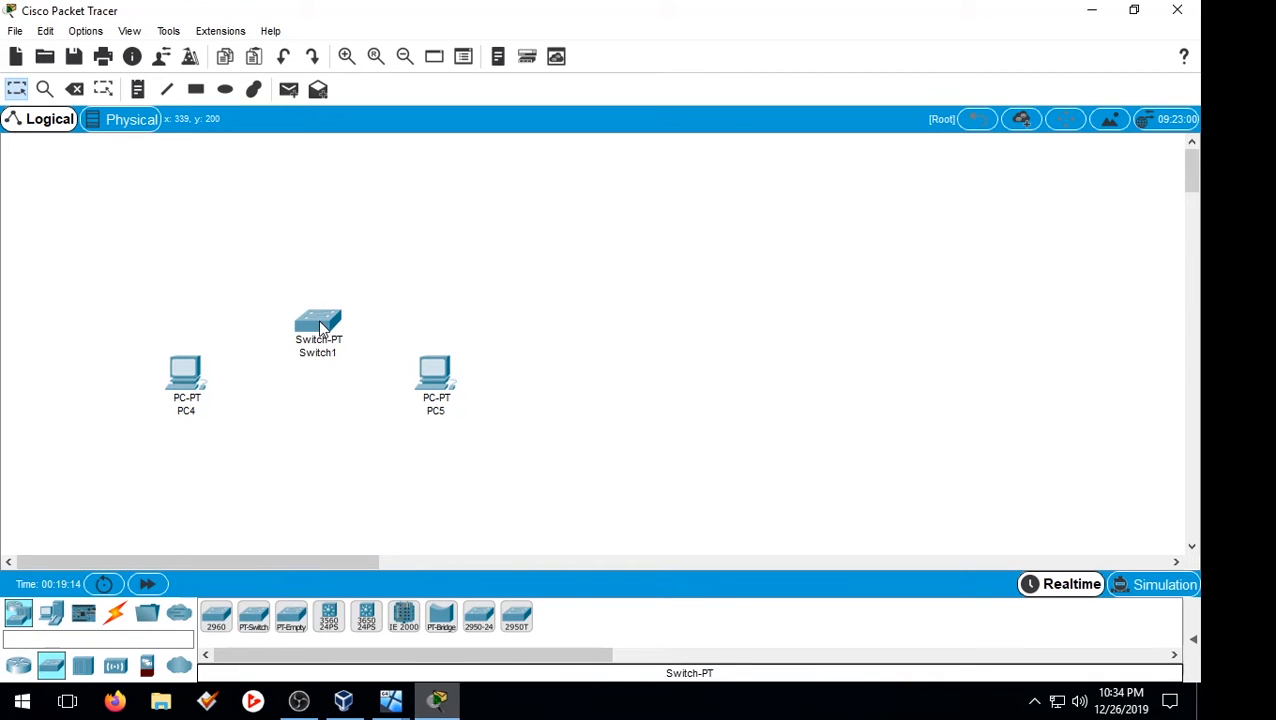
{"action": "left_click", "coordinate": [51, 615]}
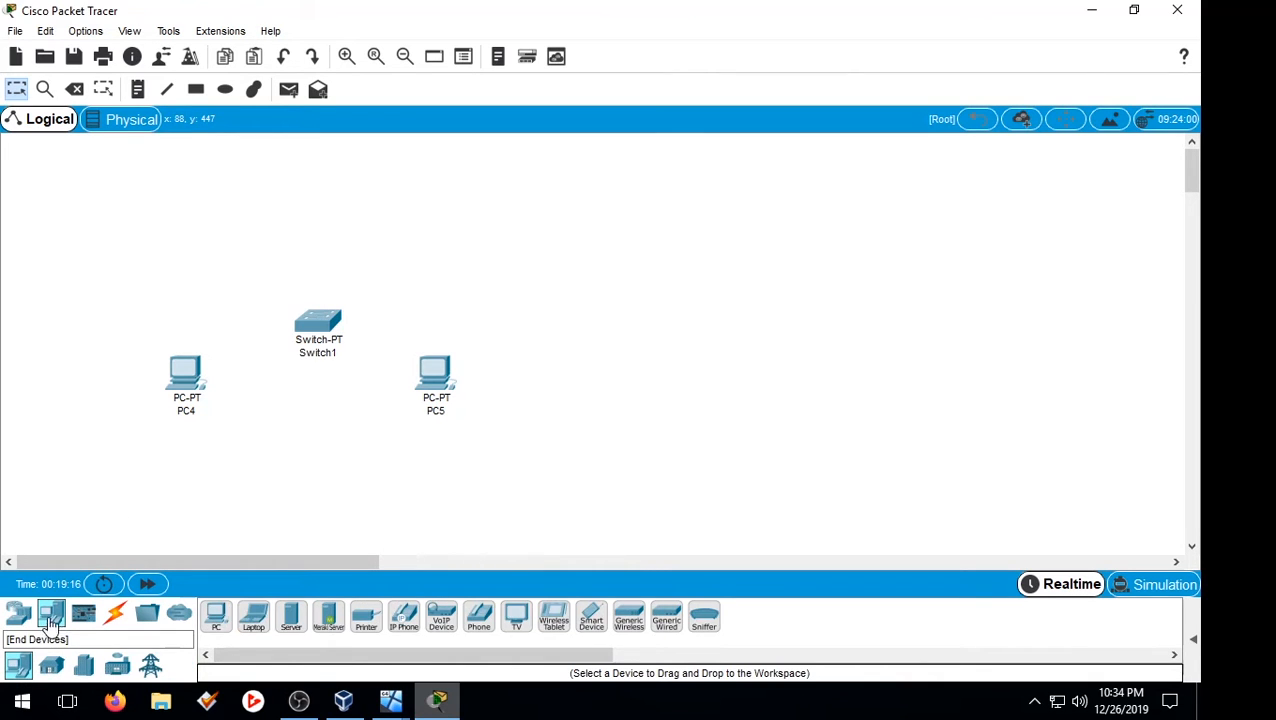
{"action": "left_click", "coordinate": [18, 615]}
{"action": "left_click", "coordinate": [50, 620]}
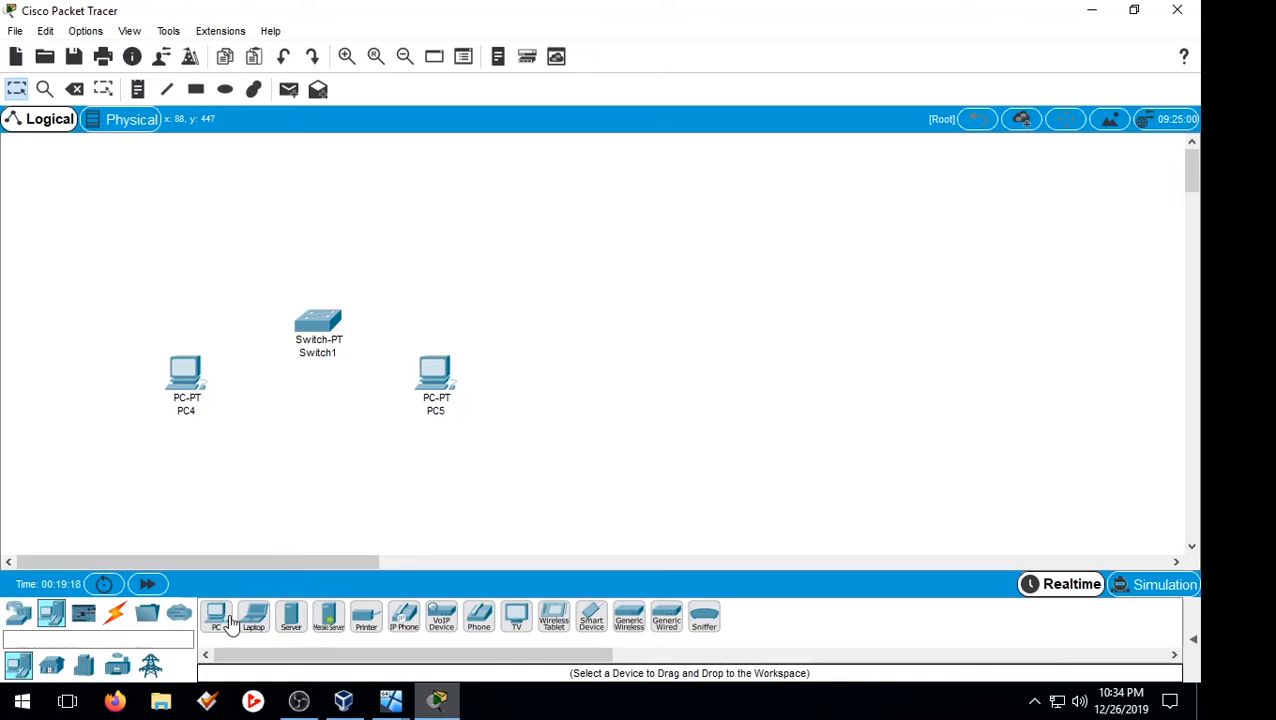
{"action": "left_click", "coordinate": [291, 617]}
{"action": "left_click", "coordinate": [321, 182]}
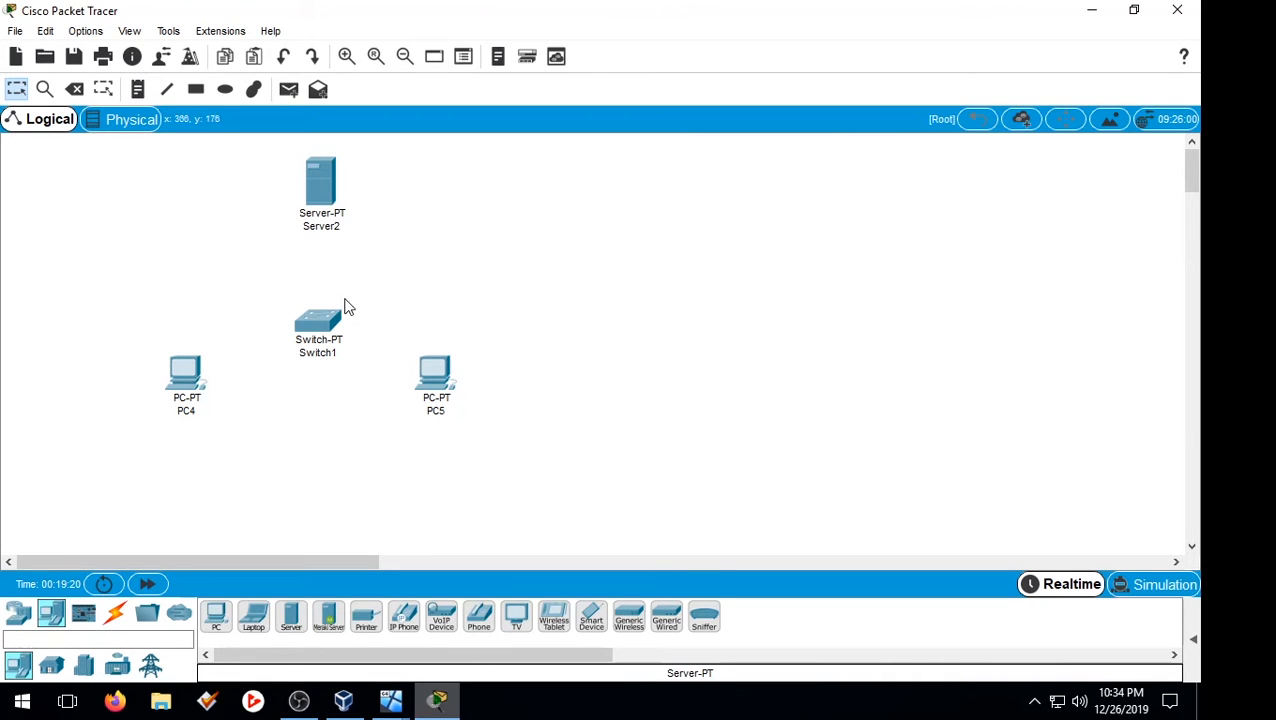
{"action": "left_click", "coordinate": [115, 614]}
Step: Cable PC4 and PC5 to Switch1 with copper straight-through cables on FastEthernet ports
{"action": "left_click", "coordinate": [291, 617]}
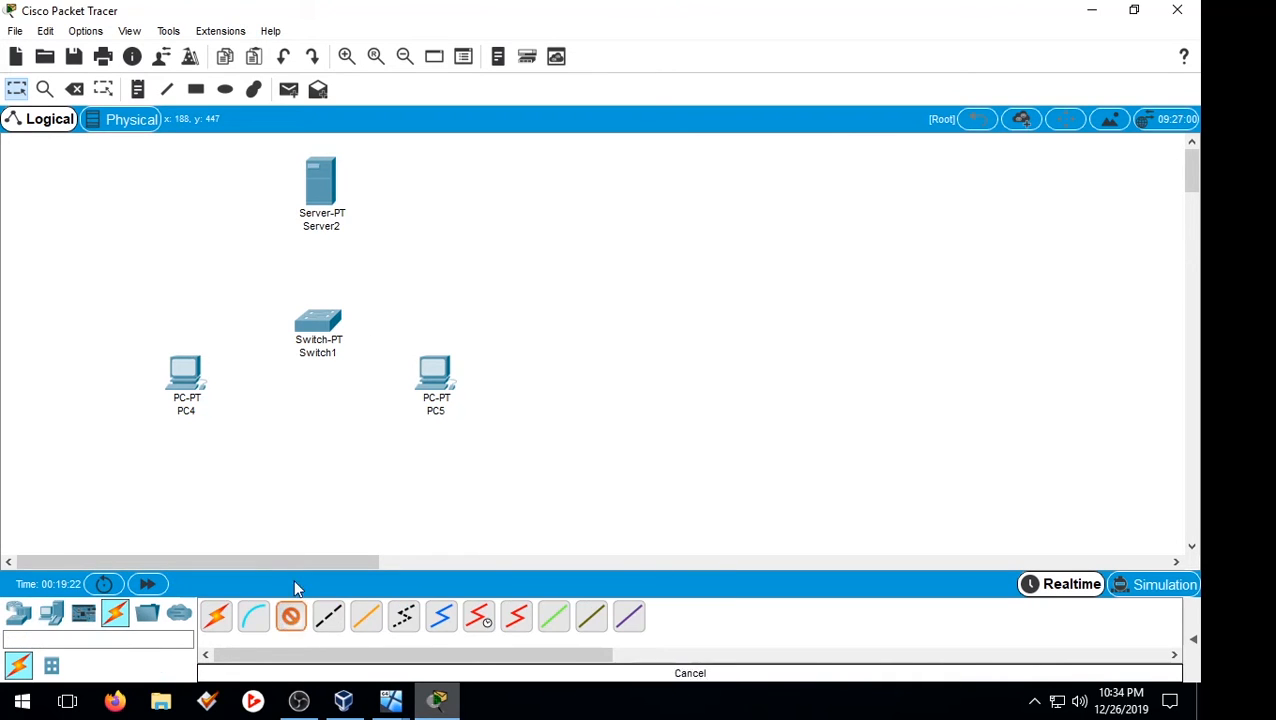
{"action": "left_click", "coordinate": [184, 374]}
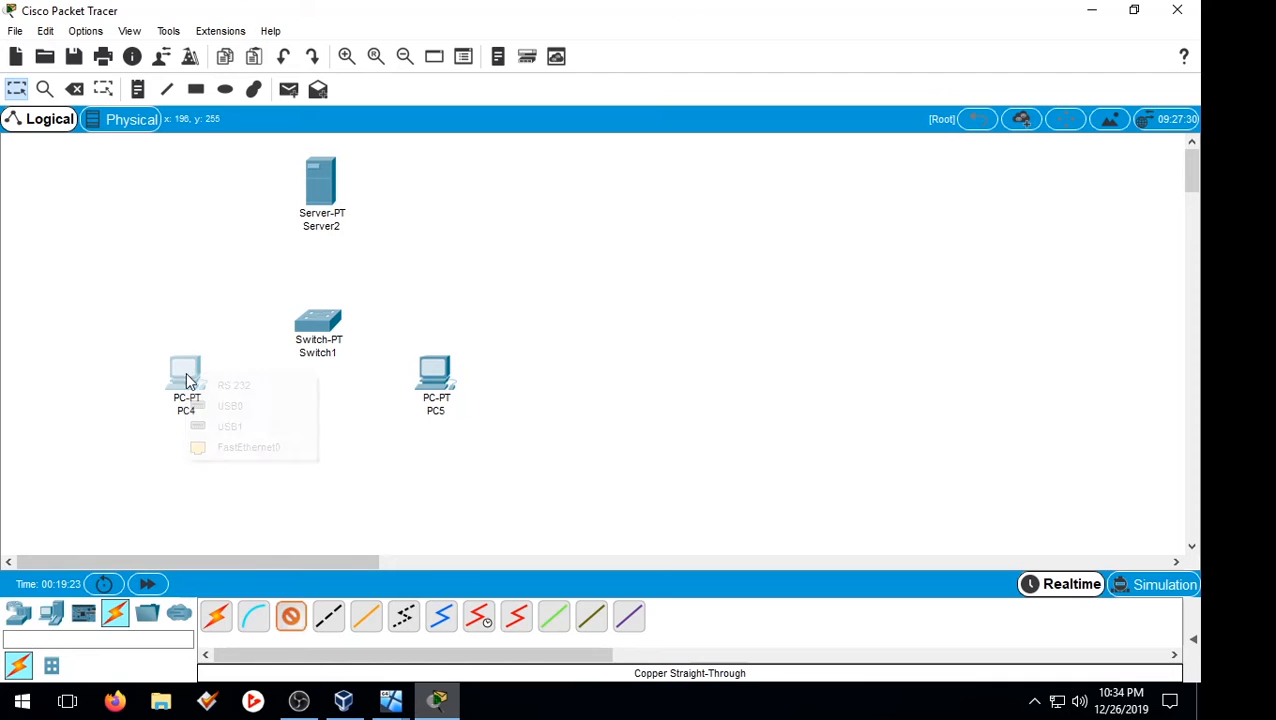
{"action": "left_click", "coordinate": [268, 447]}
{"action": "left_click", "coordinate": [320, 323]}
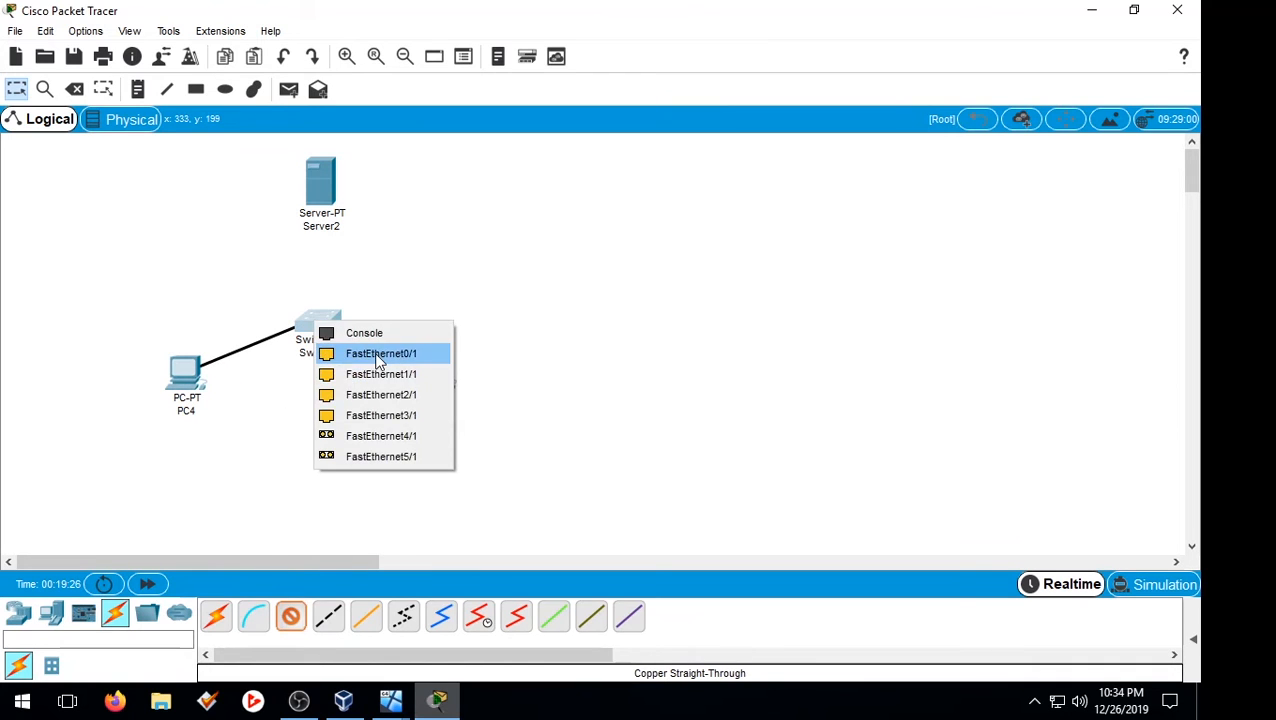
{"action": "left_click", "coordinate": [374, 353]}
{"action": "left_click", "coordinate": [433, 378]}
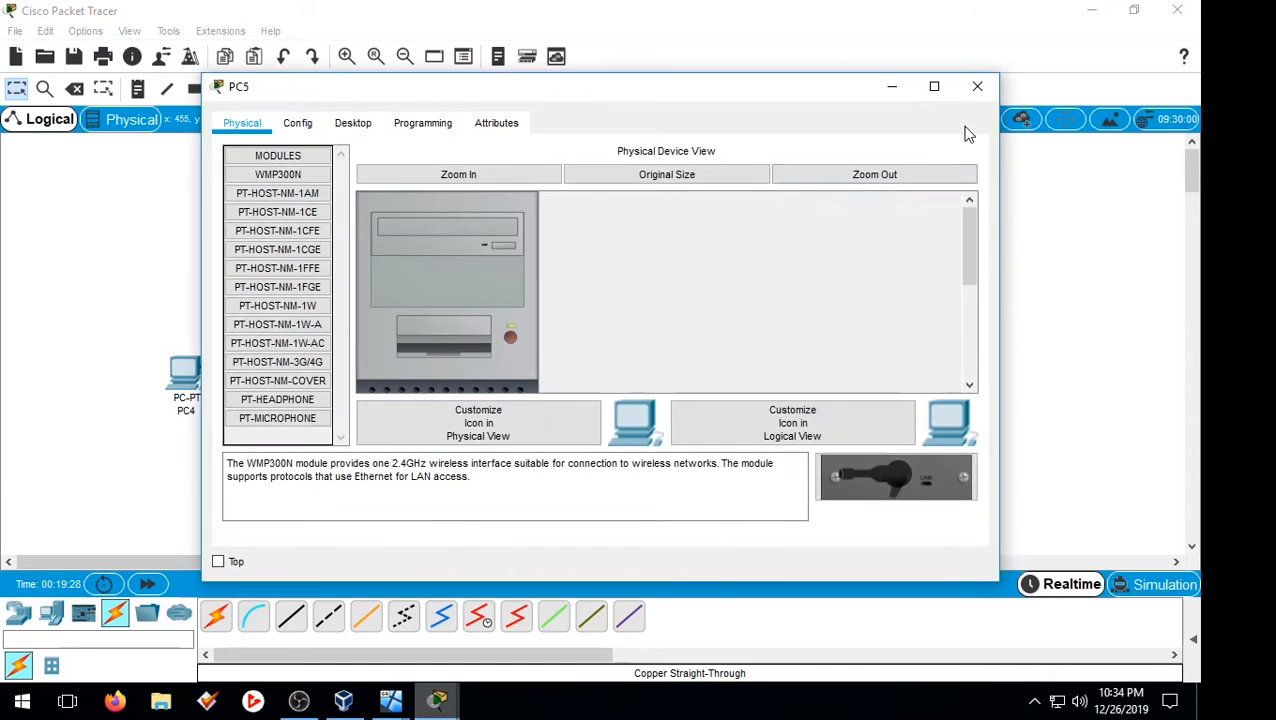
{"action": "left_click", "coordinate": [976, 86]}
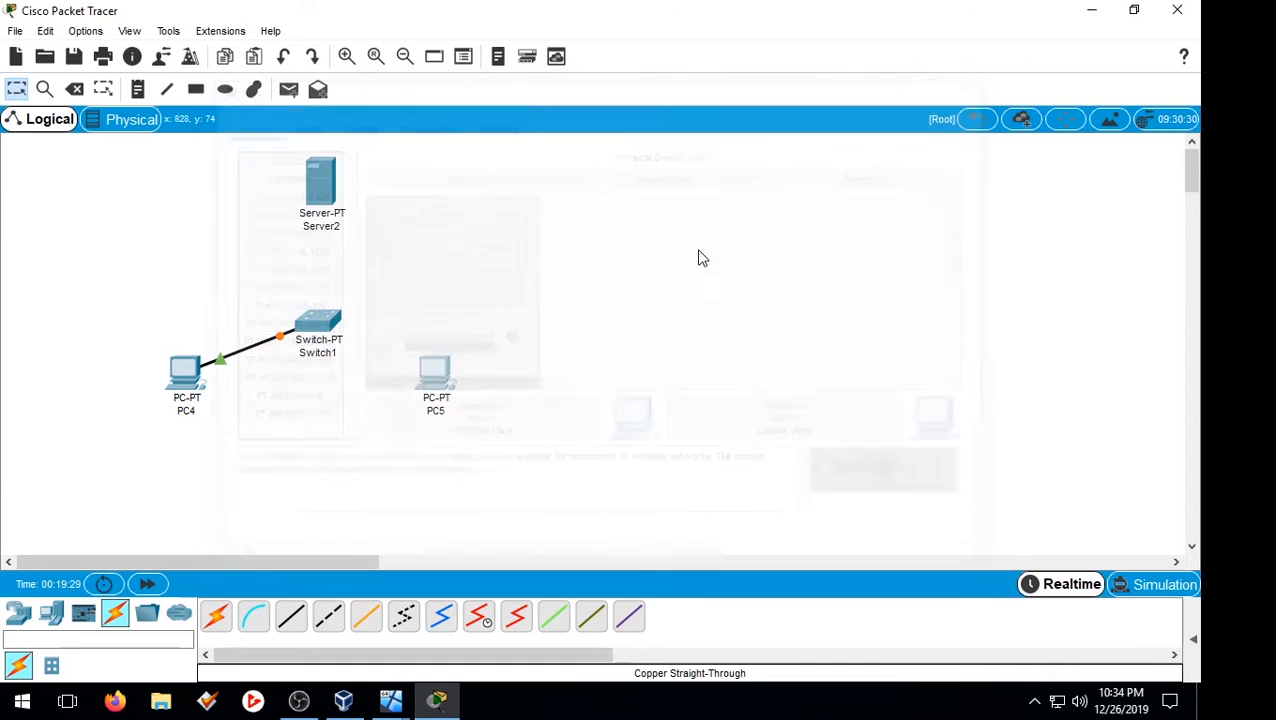
{"action": "left_click", "coordinate": [434, 375]}
{"action": "left_click", "coordinate": [513, 447]}
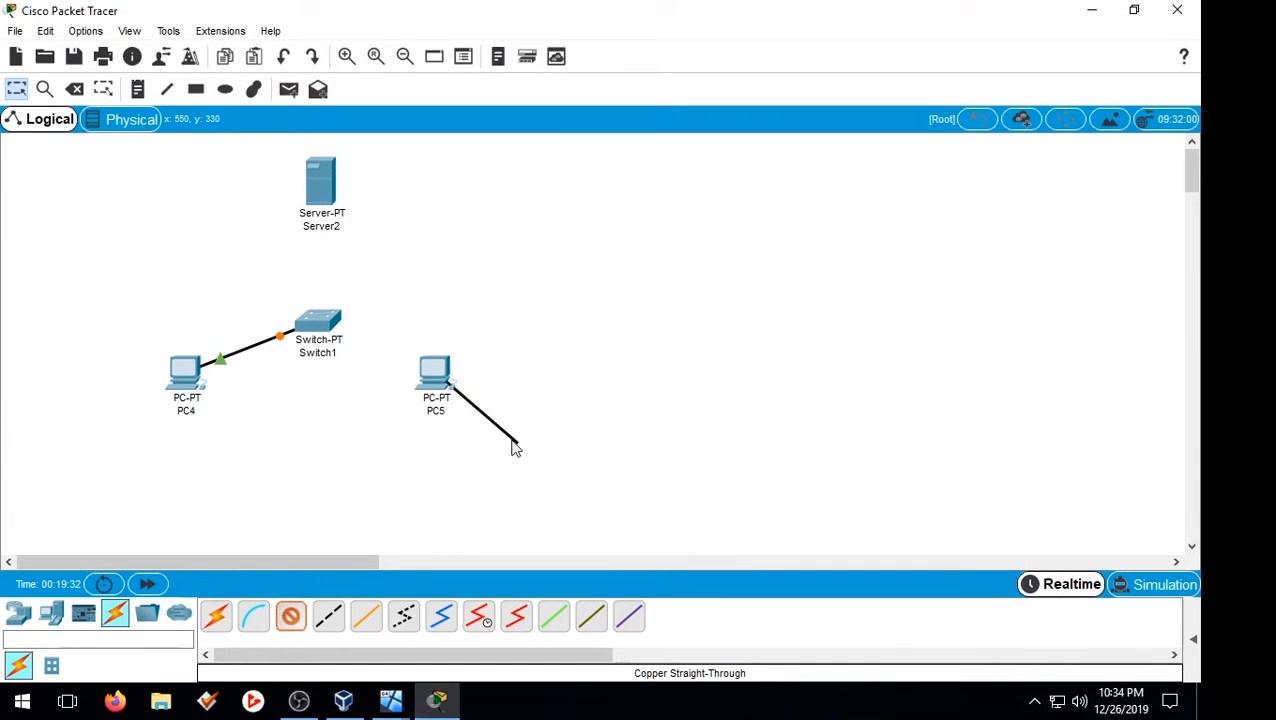
{"action": "left_click", "coordinate": [319, 322]}
{"action": "left_click", "coordinate": [415, 366]}
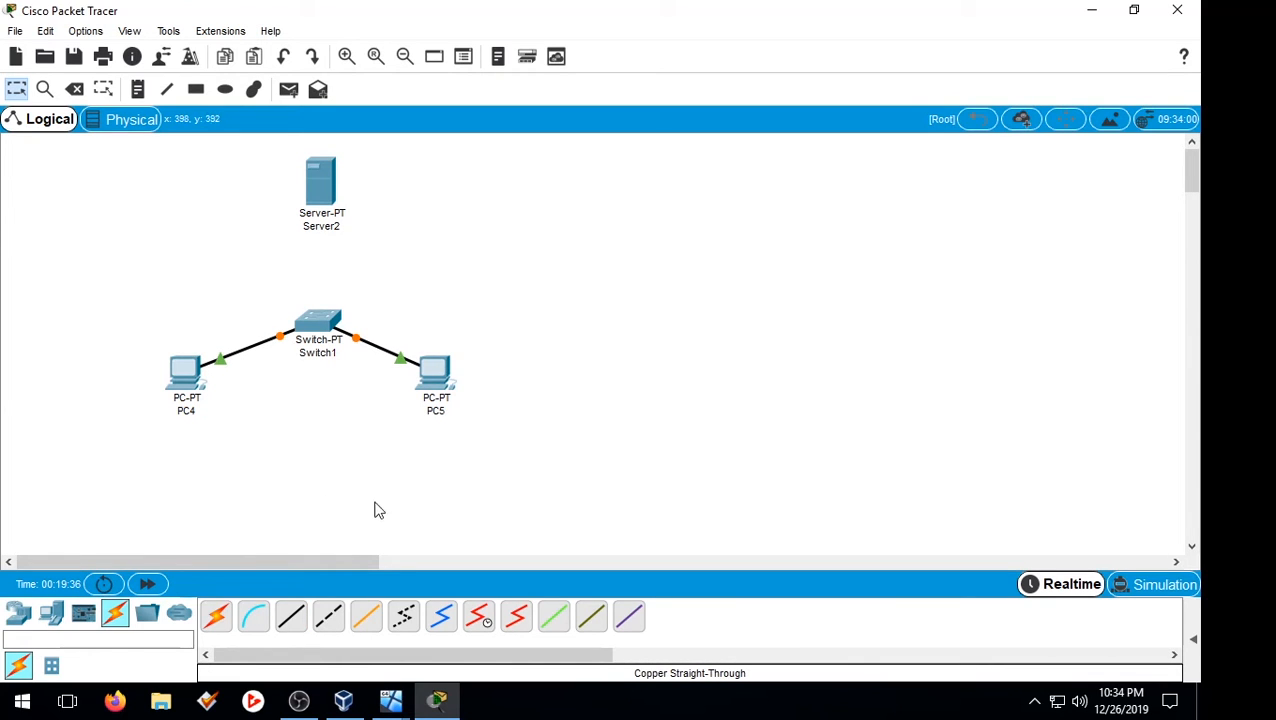
Step: Link Switch1's FastEthernet2/1 to Server2's FastEthernet0 with a copper straight-through cable
{"action": "left_click", "coordinate": [290, 616]}
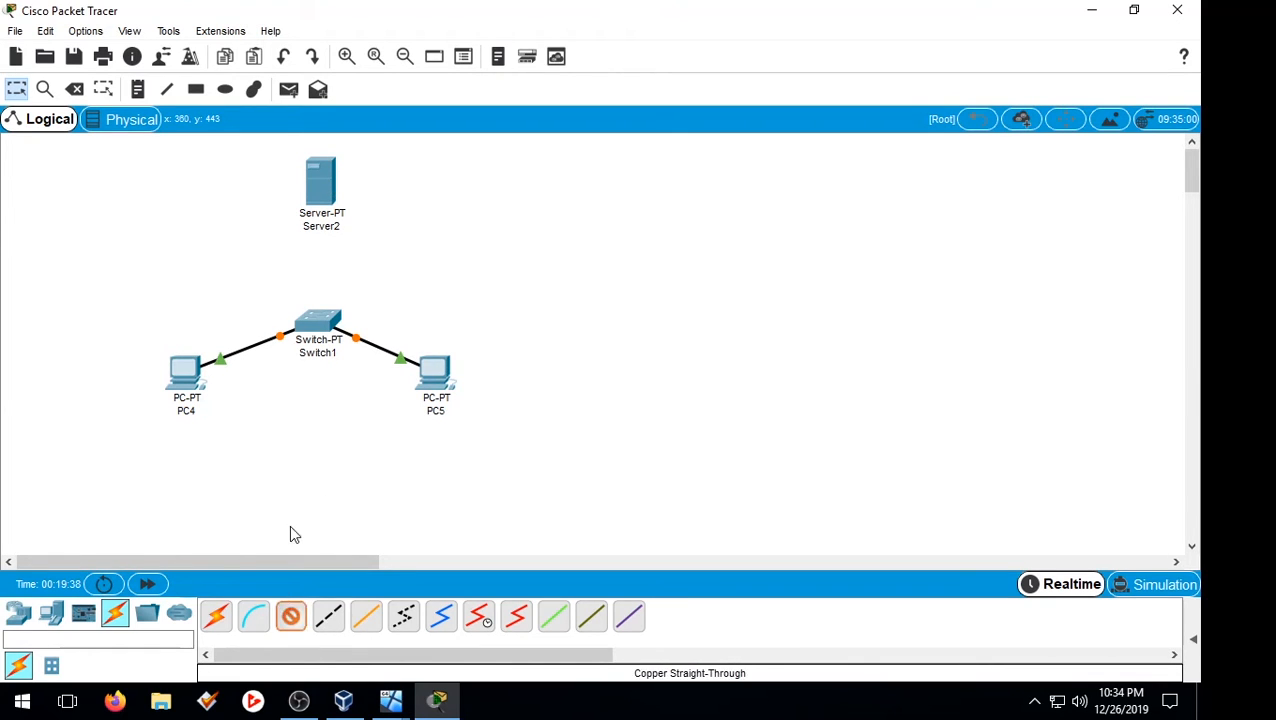
{"action": "left_click", "coordinate": [324, 322]}
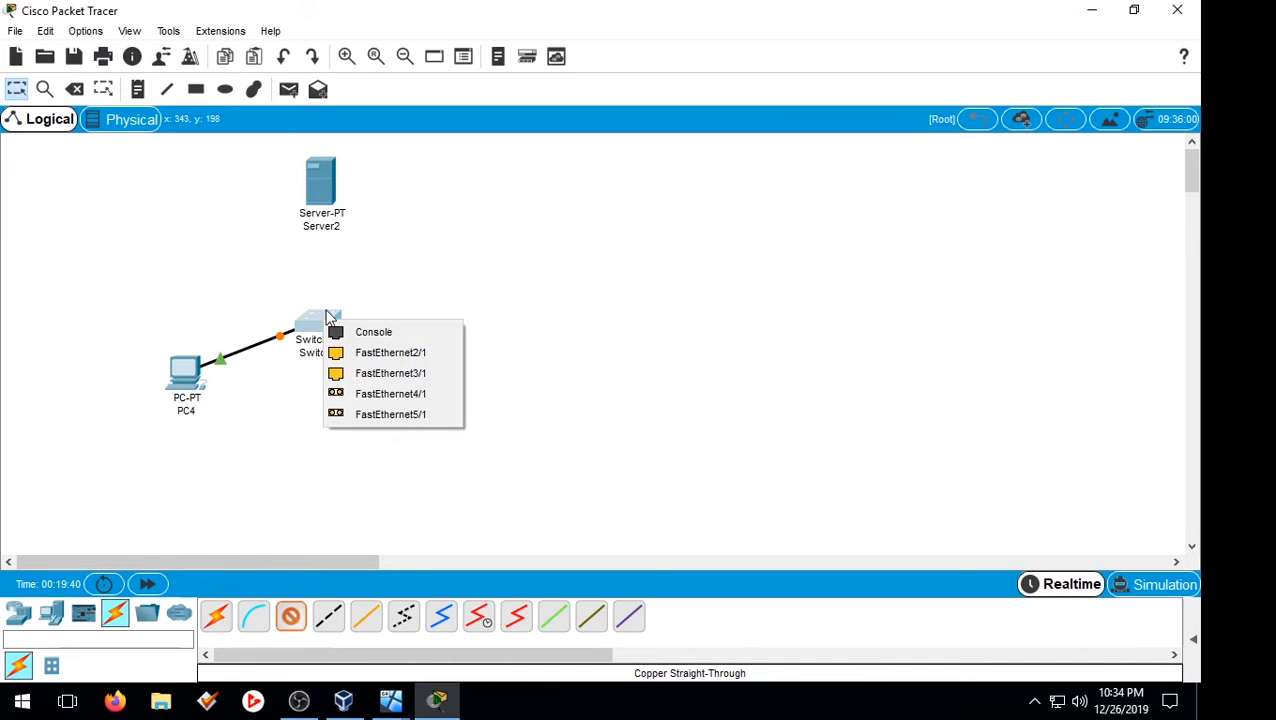
{"action": "left_click", "coordinate": [410, 358]}
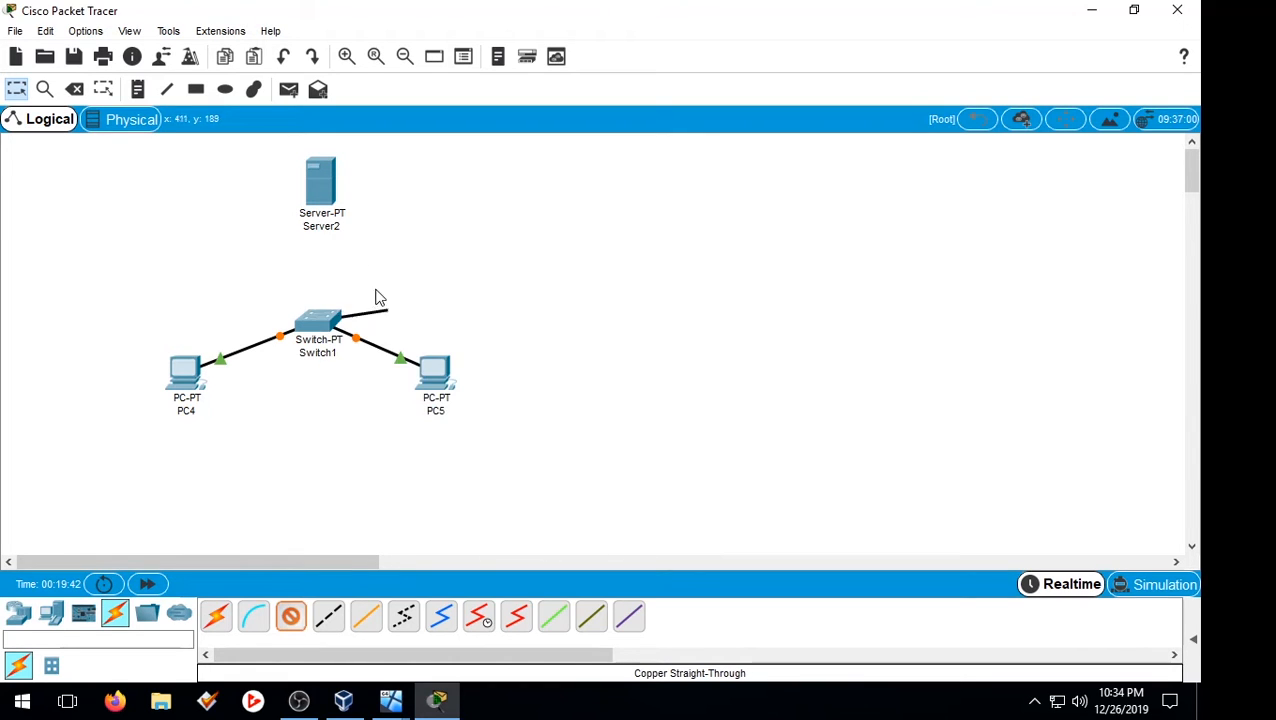
{"action": "left_click", "coordinate": [322, 190]}
{"action": "left_click", "coordinate": [364, 199]}
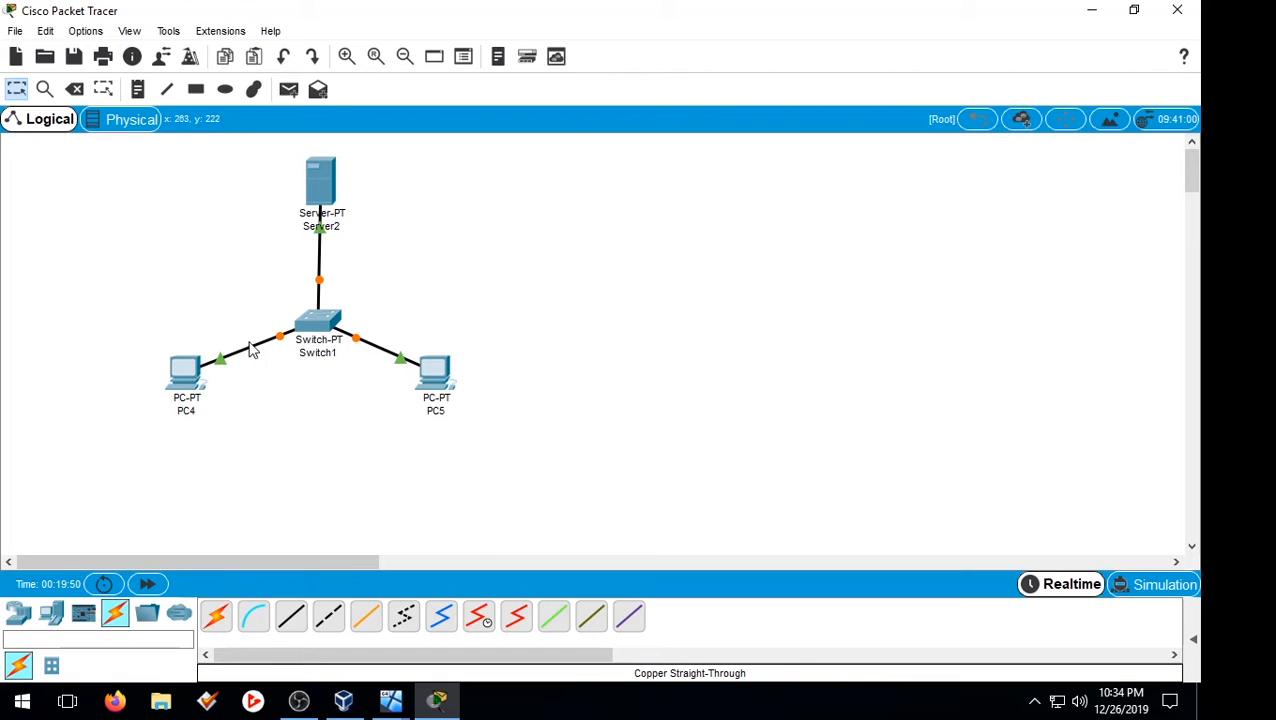
{"action": "double_click", "coordinate": [190, 370]}
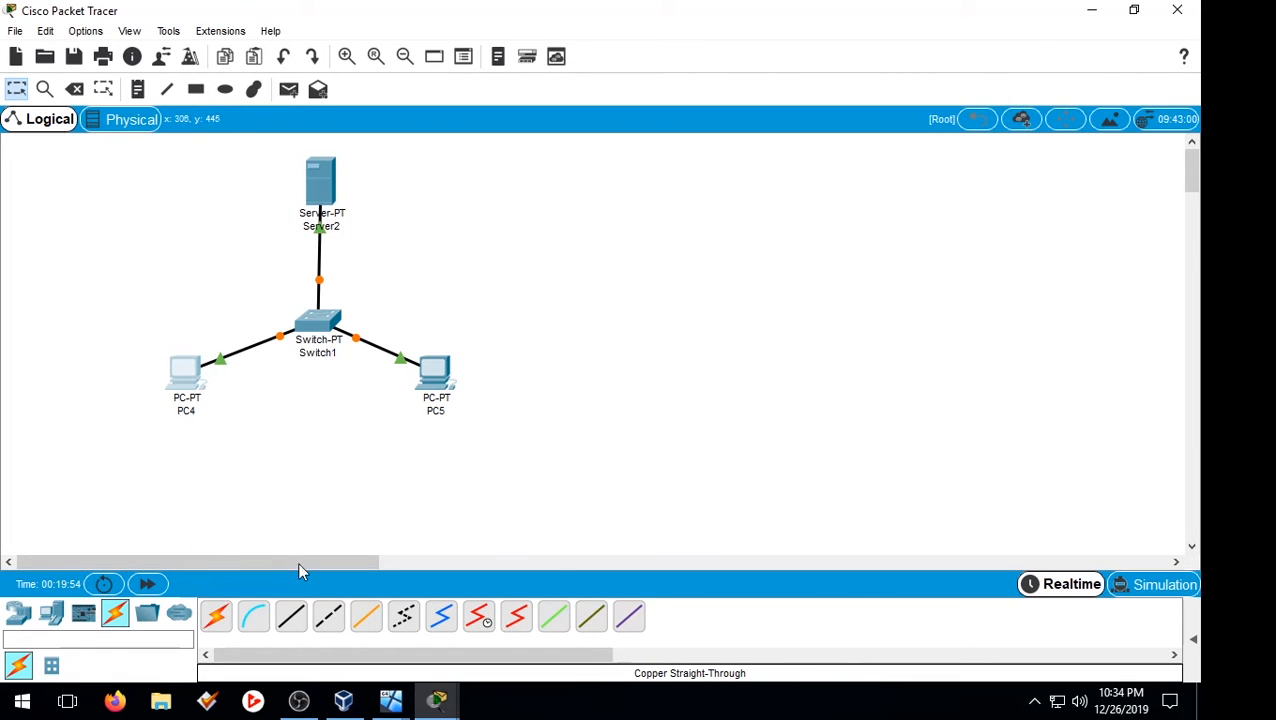
Step: Switch PC4's IPv4 gateway and DNS setting to DHCP
{"action": "mouse_move", "coordinate": [447, 705]}
{"action": "left_click", "coordinate": [524, 660]}
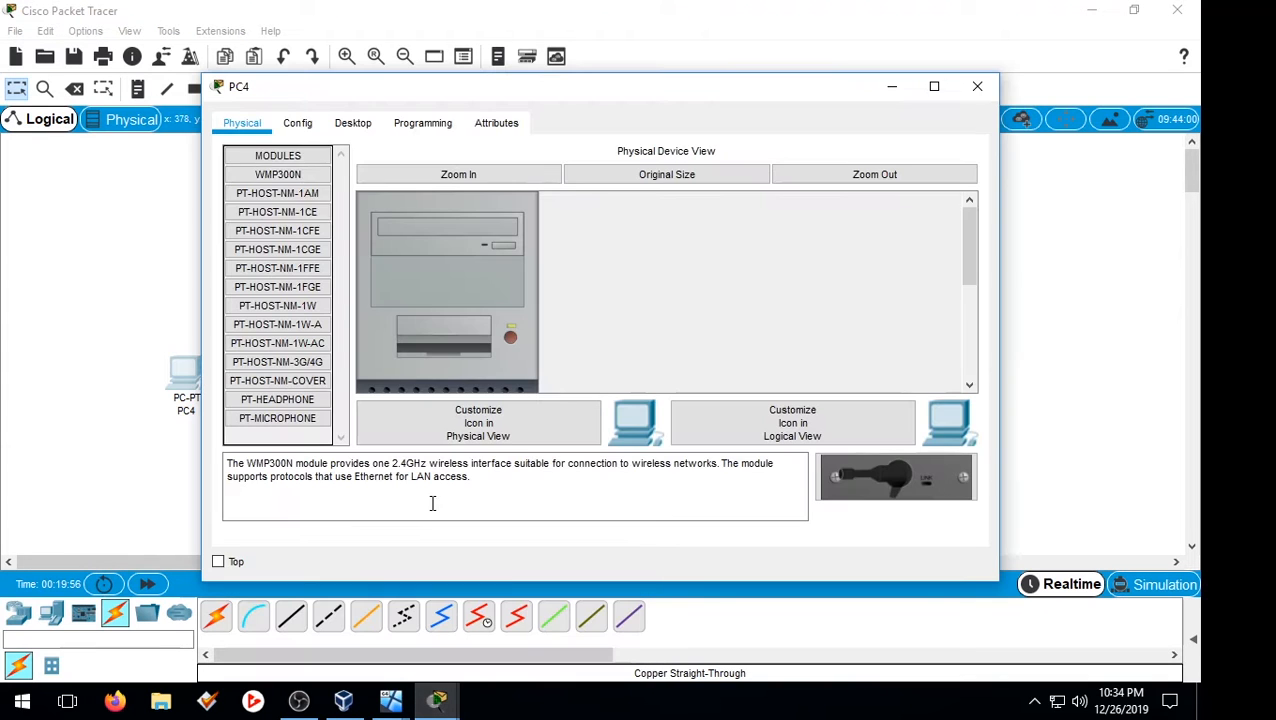
{"action": "left_click", "coordinate": [282, 128]}
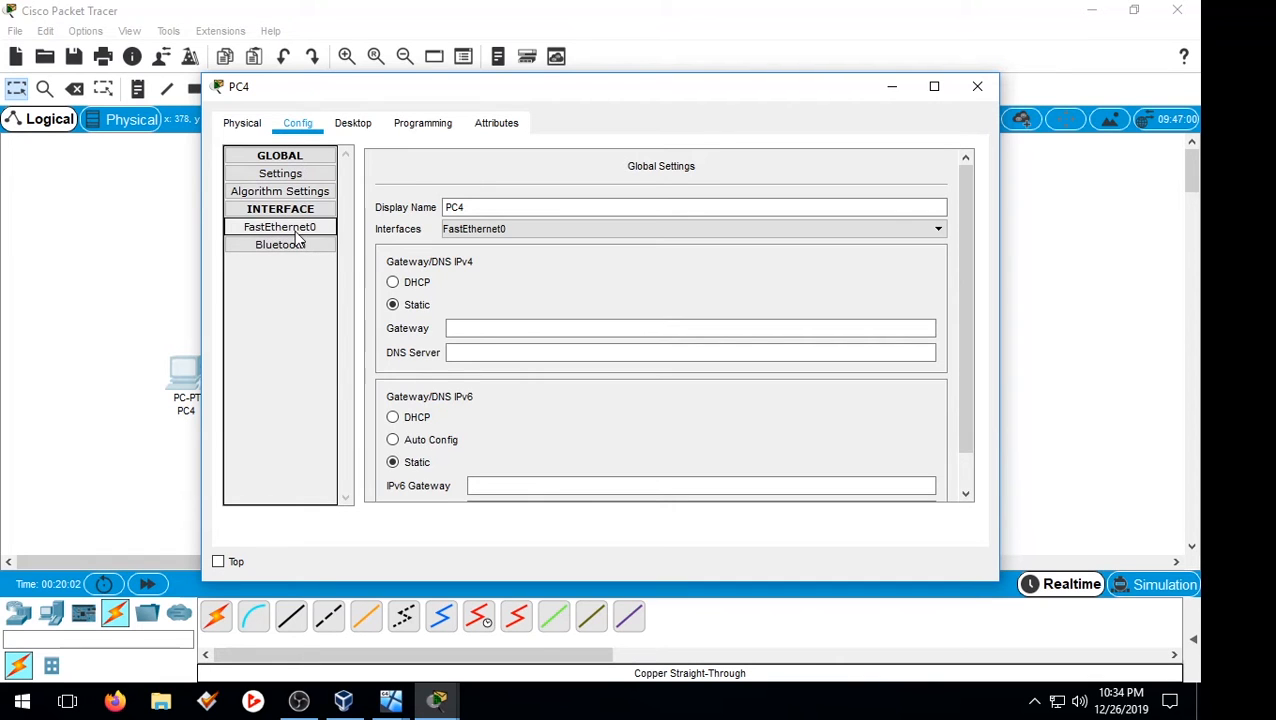
{"action": "left_click", "coordinate": [295, 228]}
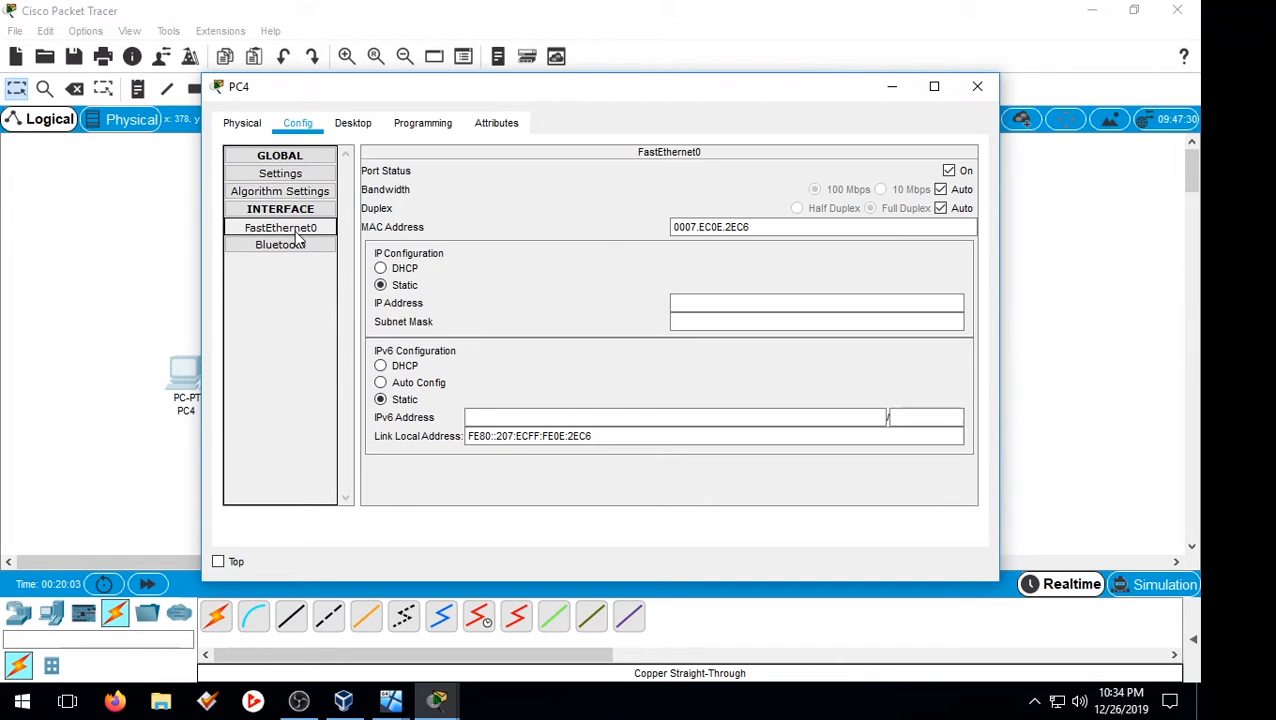
{"action": "left_click", "coordinate": [296, 178]}
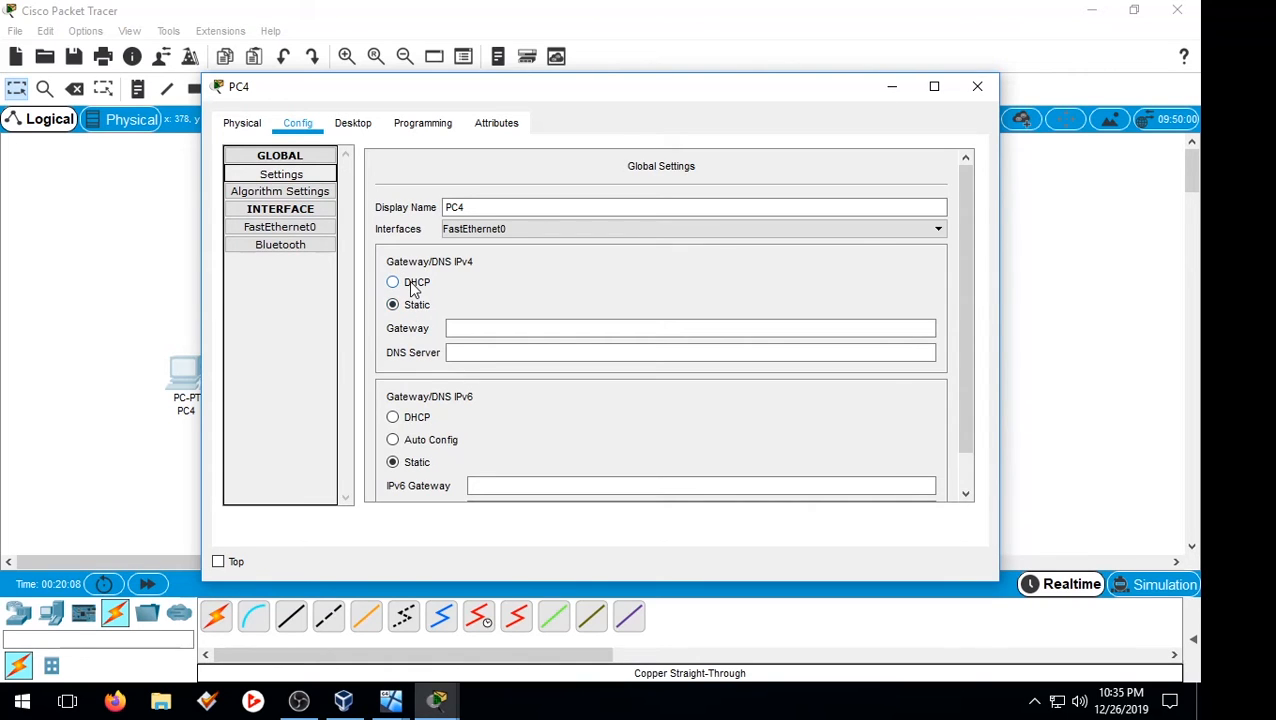
{"action": "left_click", "coordinate": [414, 287]}
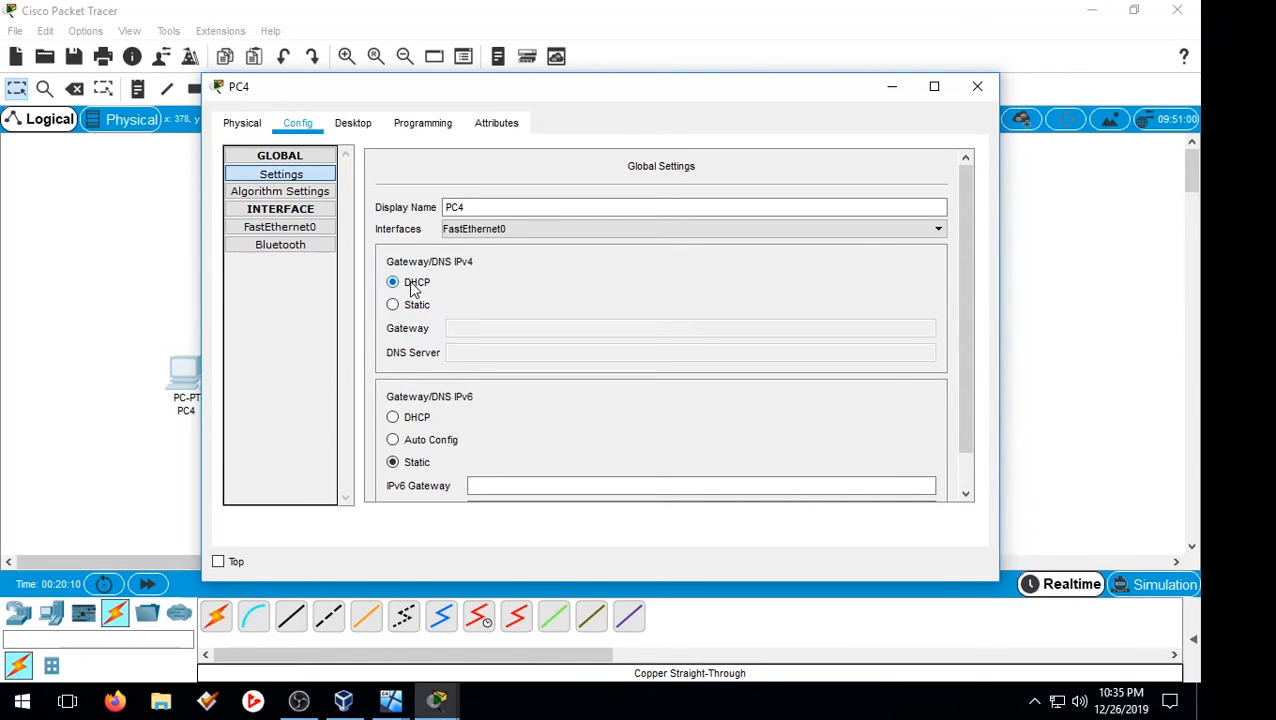
{"action": "left_click", "coordinate": [977, 87]}
Step: Set PC5 to obtain its gateway and DNS via DHCP as well
{"action": "left_click", "coordinate": [430, 368]}
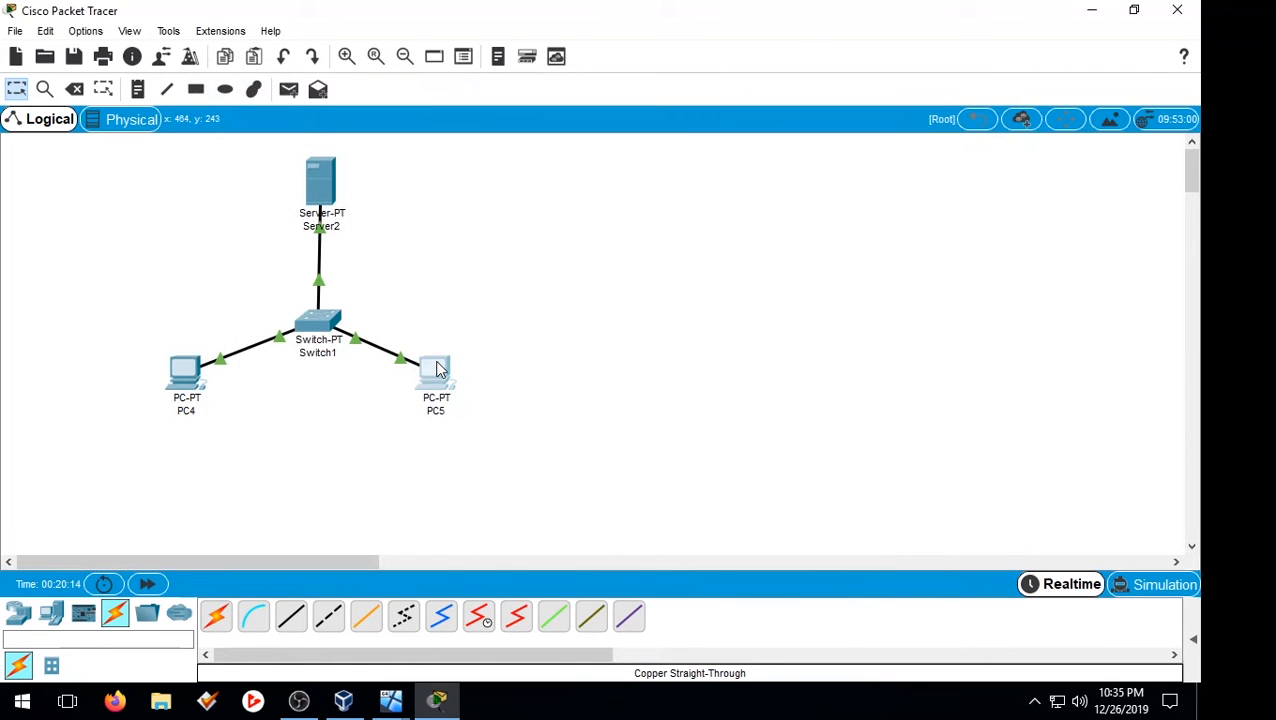
{"action": "left_click", "coordinate": [352, 123]}
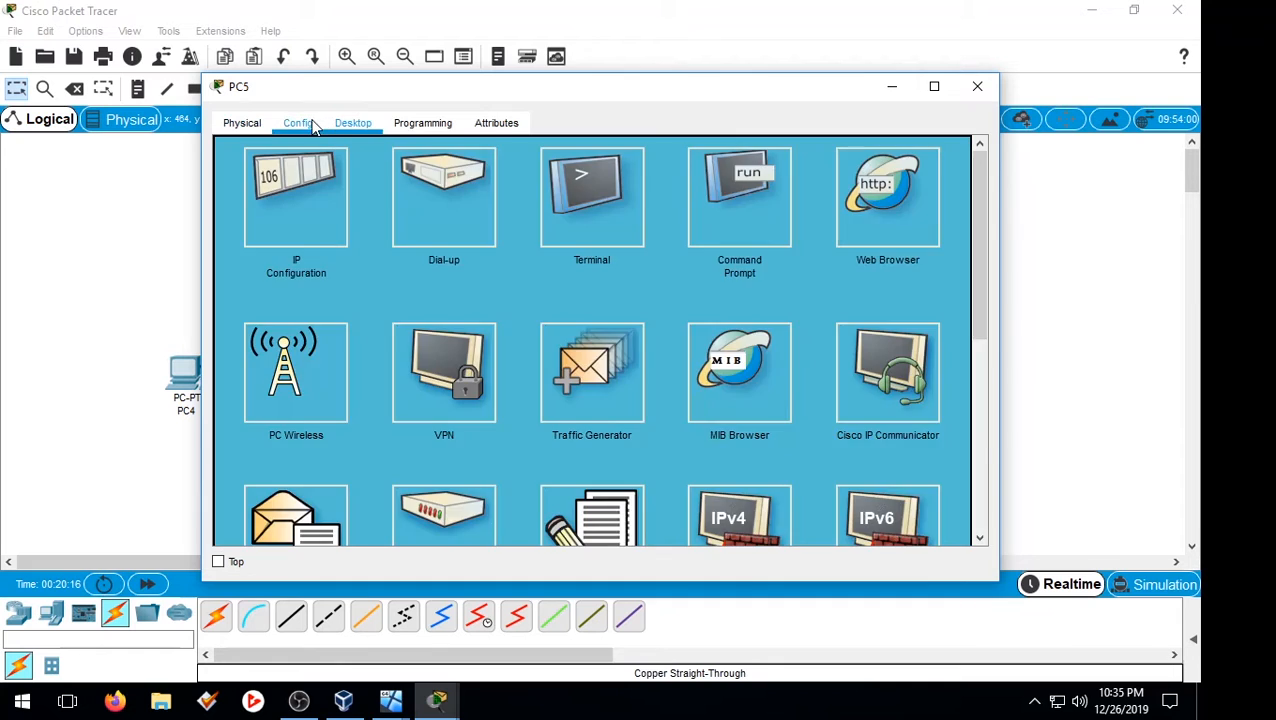
{"action": "left_click", "coordinate": [297, 123]}
{"action": "left_click", "coordinate": [280, 174]}
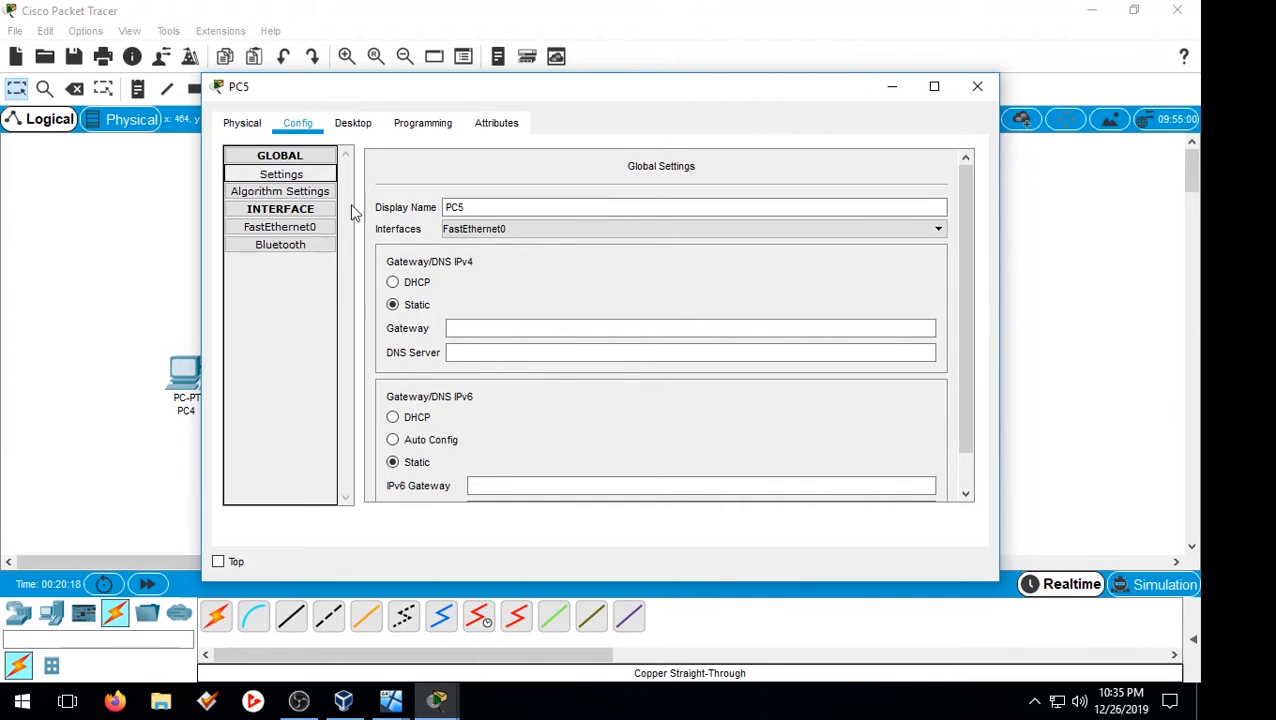
{"action": "left_click", "coordinate": [395, 284]}
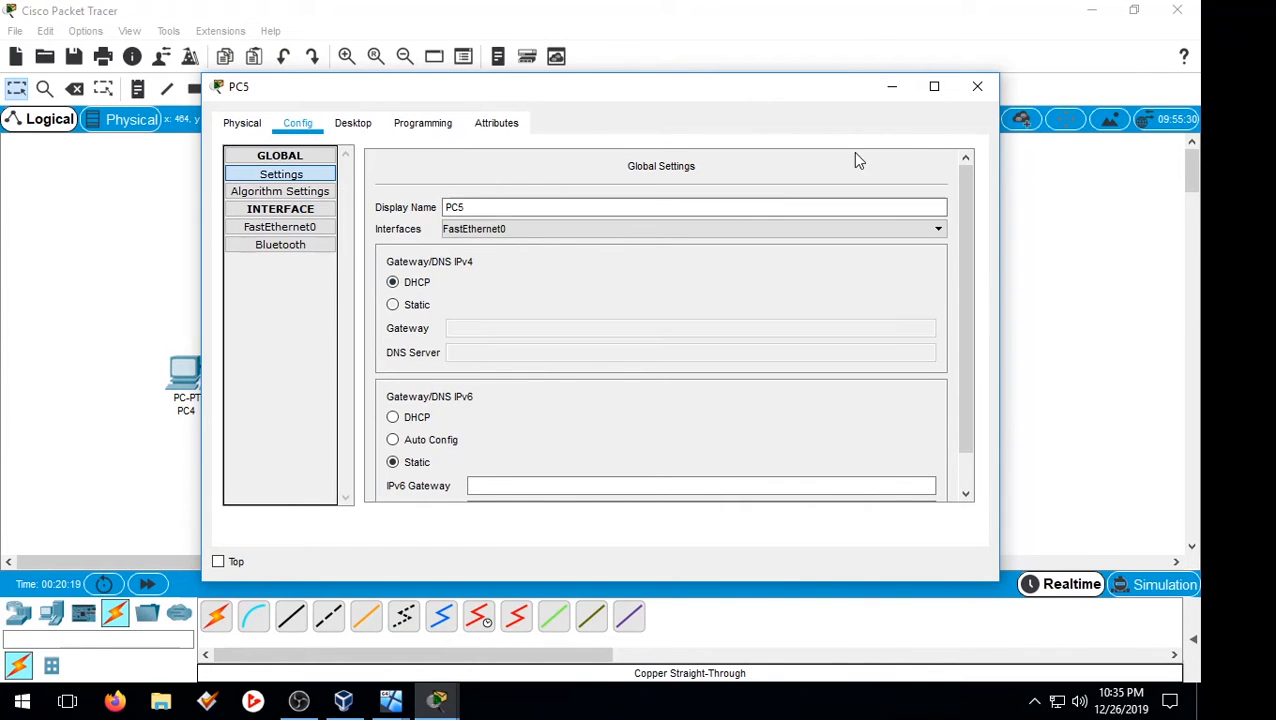
{"action": "left_click", "coordinate": [977, 92]}
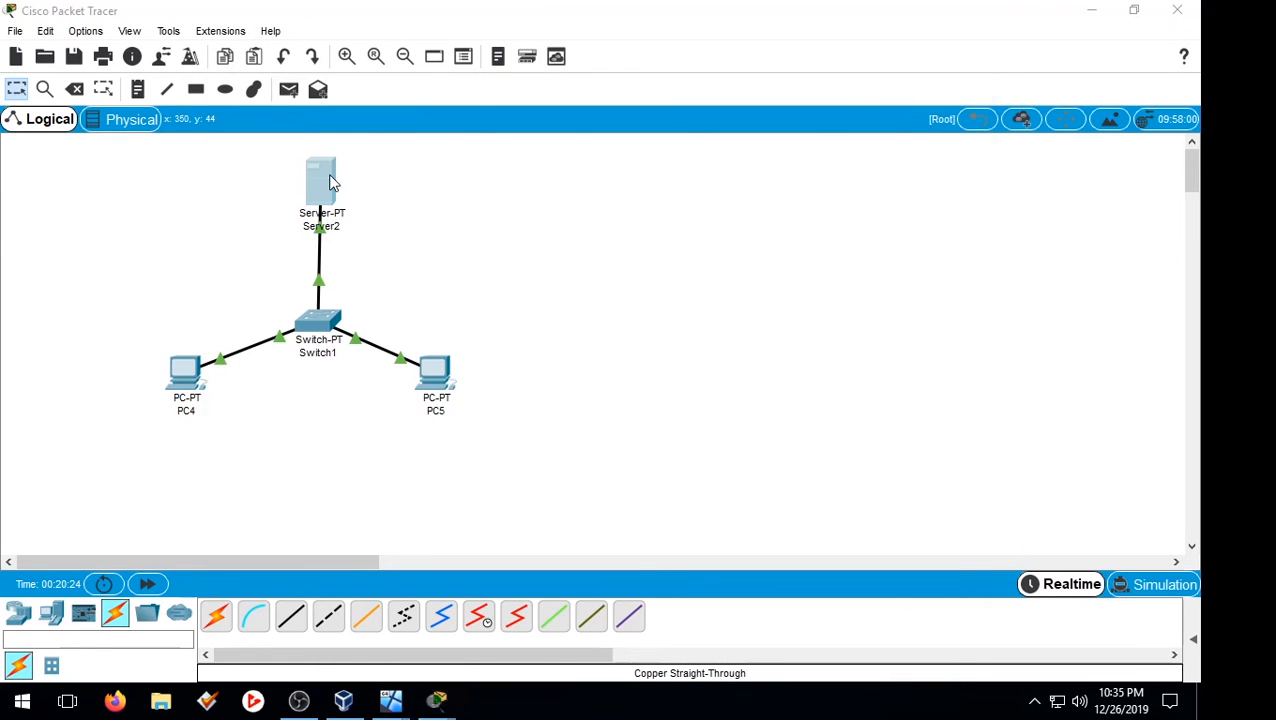
Step: Give Server2 a default gateway and DNS server of 192.168.0.1
{"action": "left_click", "coordinate": [328, 180]}
{"action": "left_click", "coordinate": [295, 123]}
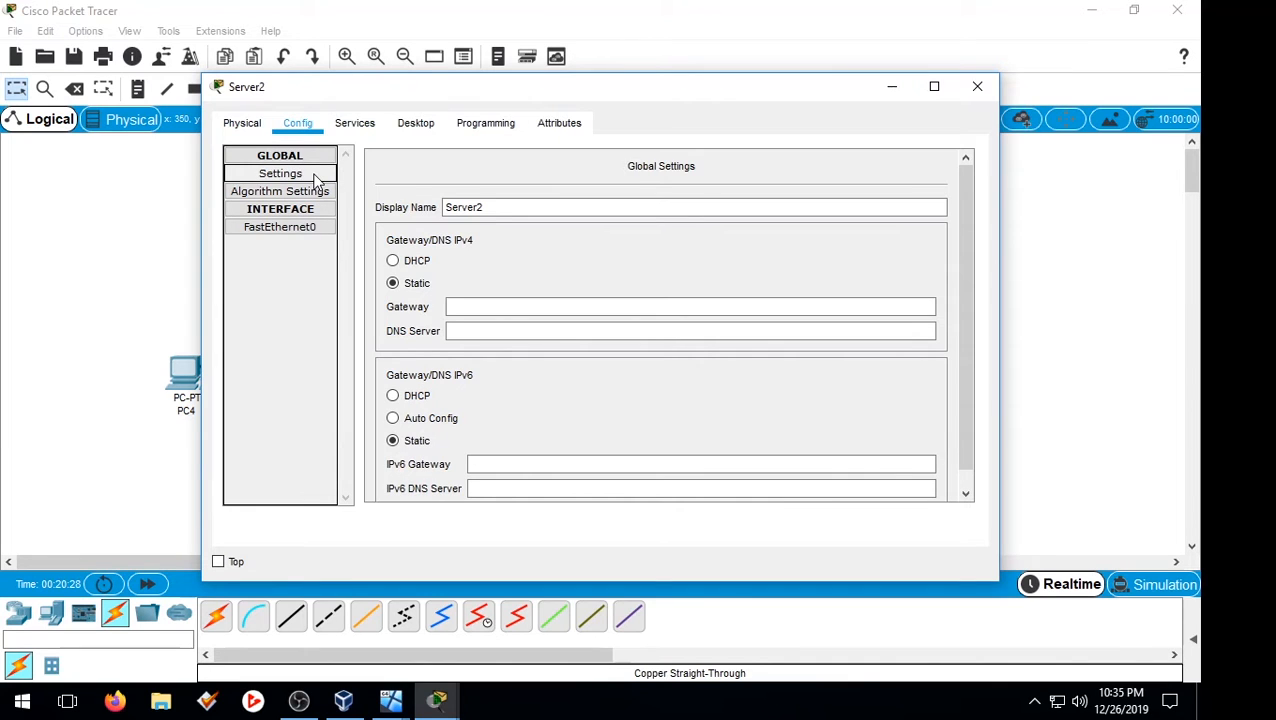
{"action": "left_click", "coordinate": [495, 308]}
{"action": "type", "text": "192.168.0.1"}
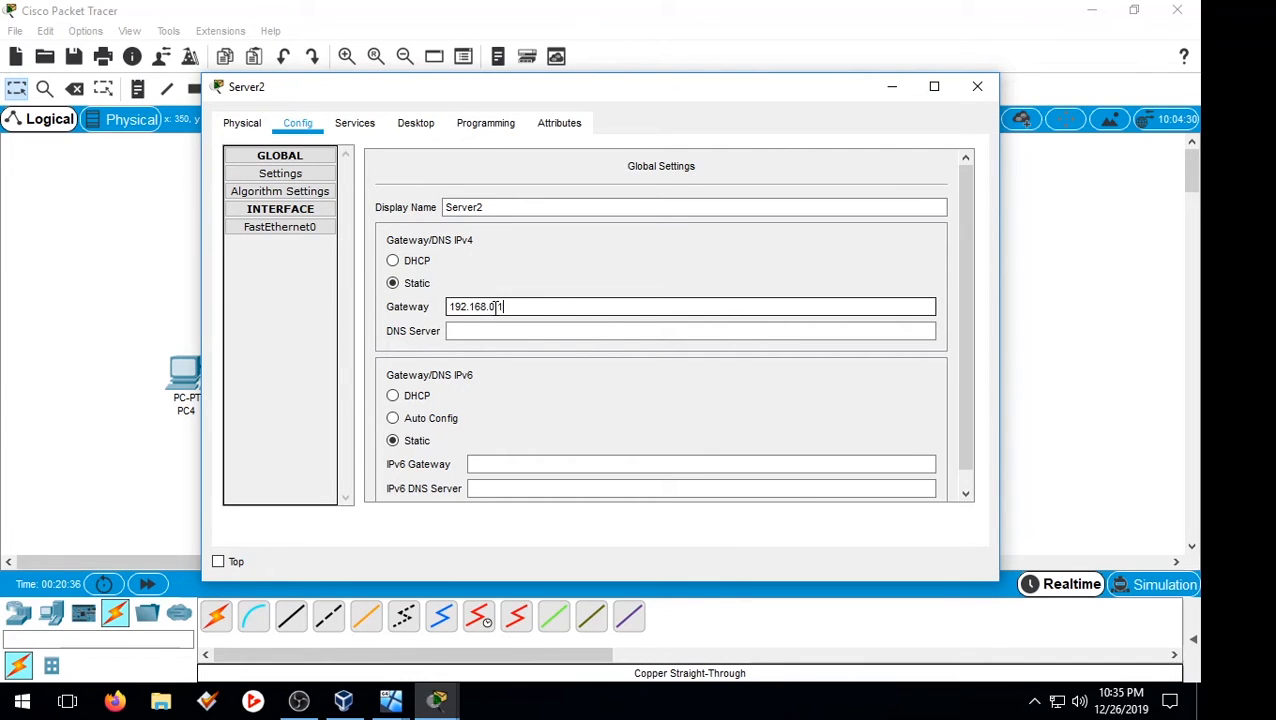
{"action": "left_click", "coordinate": [476, 331]}
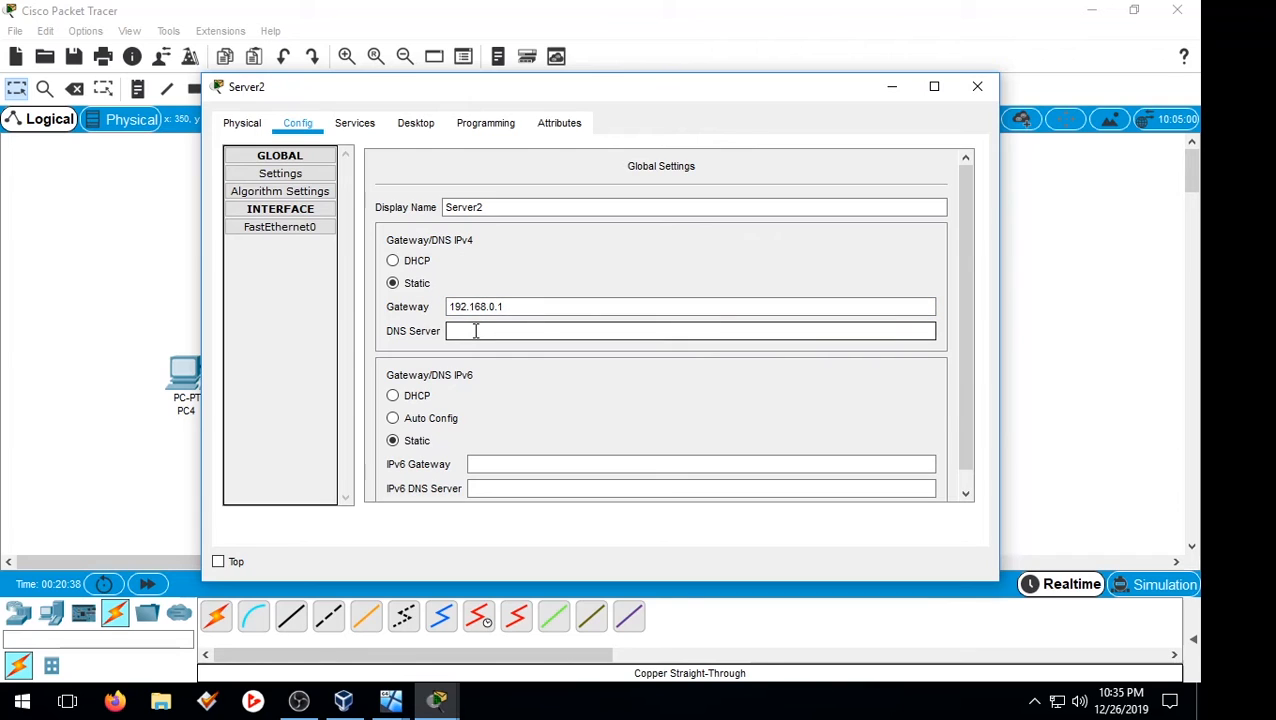
{"action": "type", "text": "192.168.0.1"}
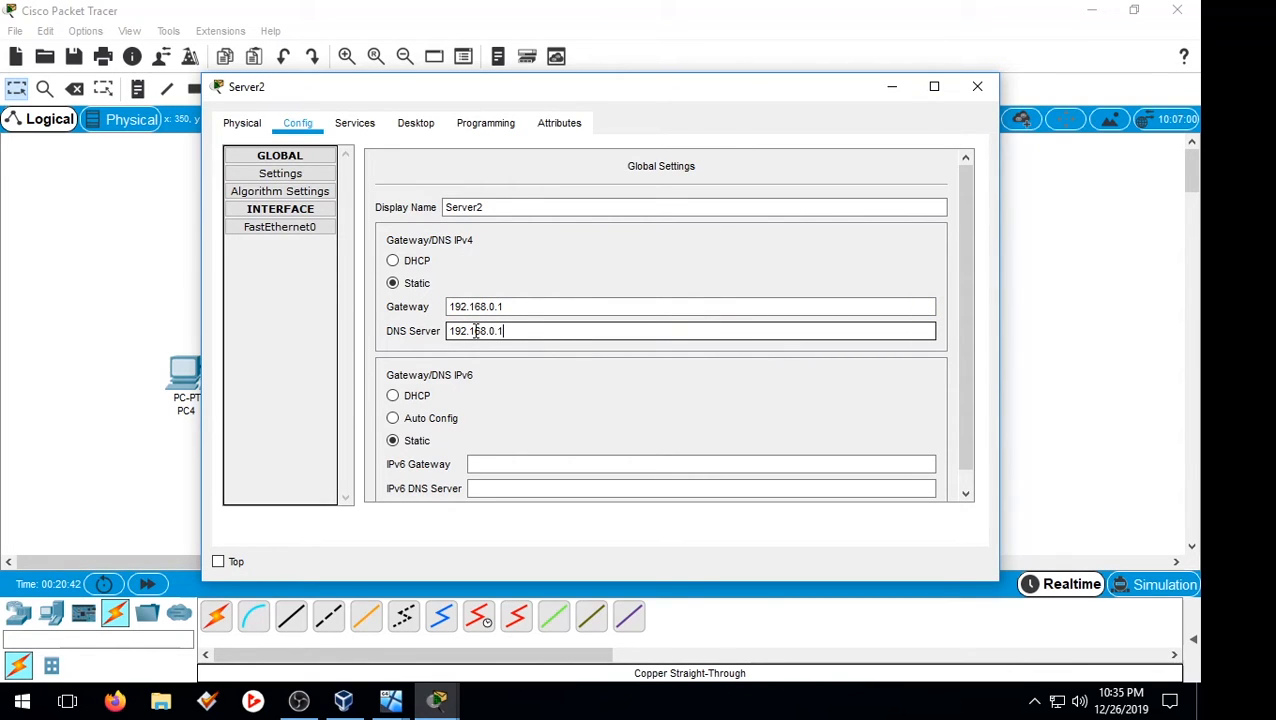
Step: Set Server2's FastEthernet0 IP to 192.168.0.1 with subnet mask 255.255.255.0
{"action": "left_click", "coordinate": [278, 230]}
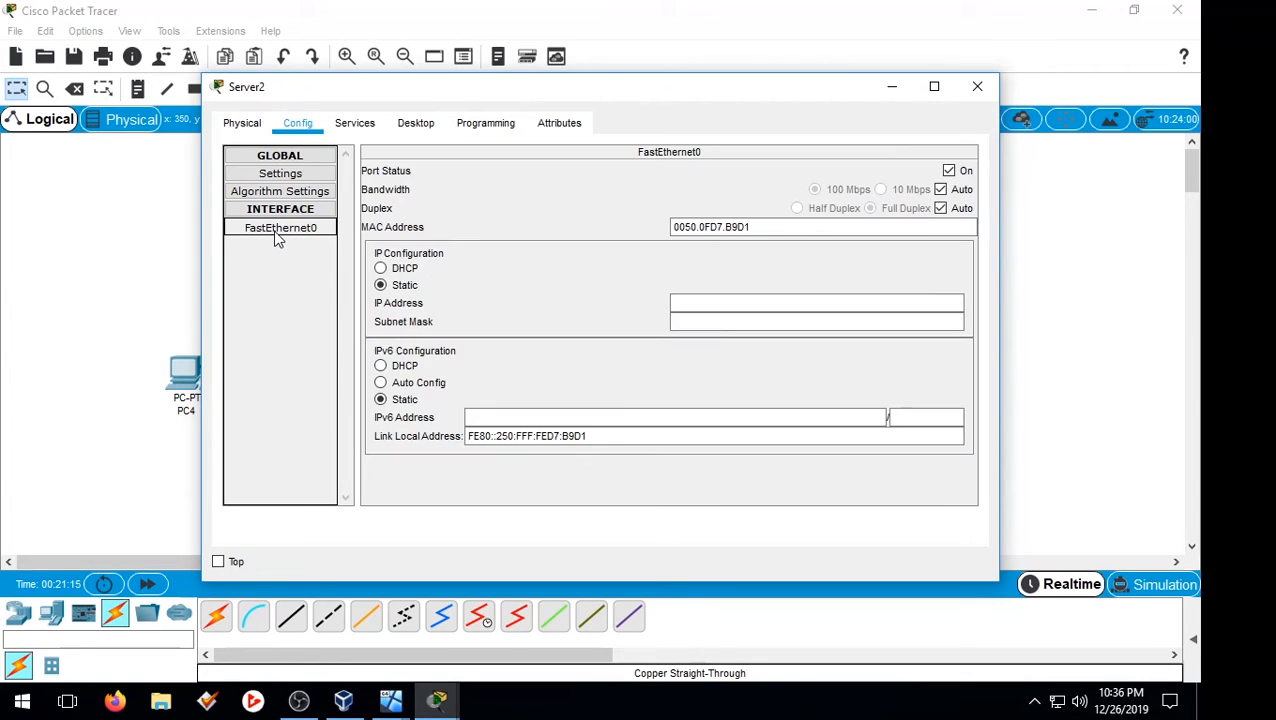
{"action": "left_click", "coordinate": [682, 301]}
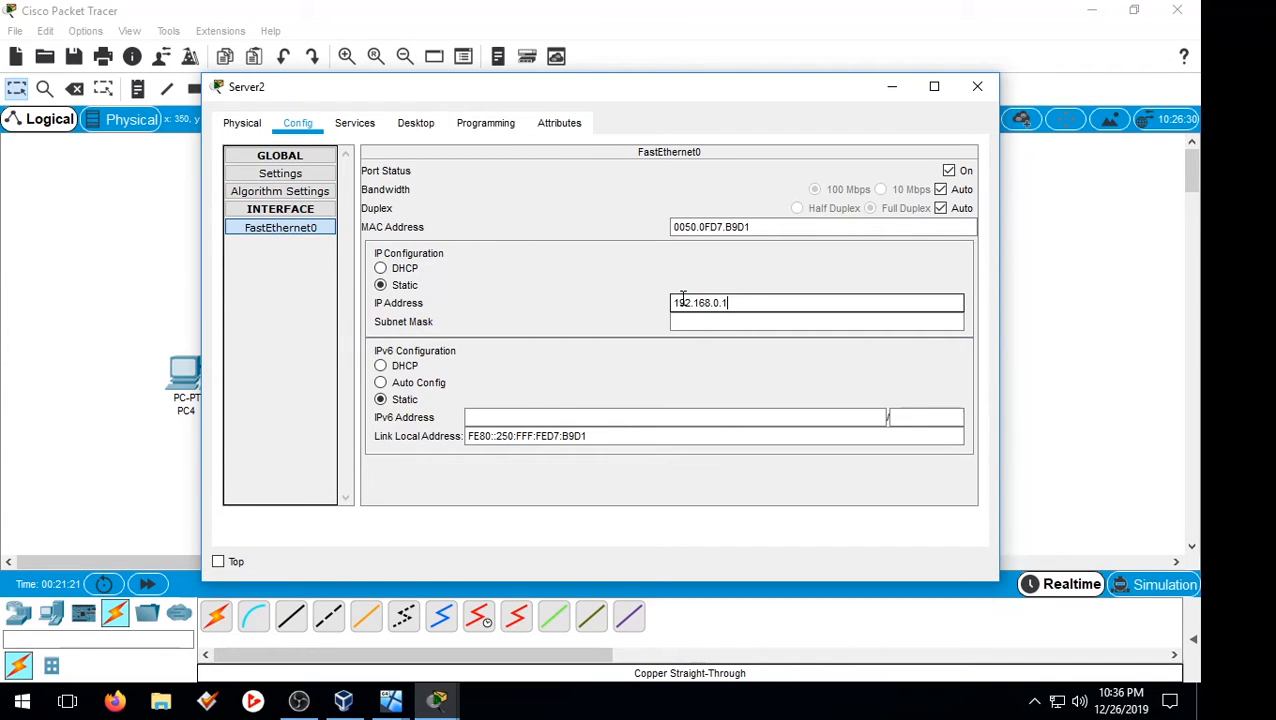
{"action": "type", "text": "192.168.0.1"}
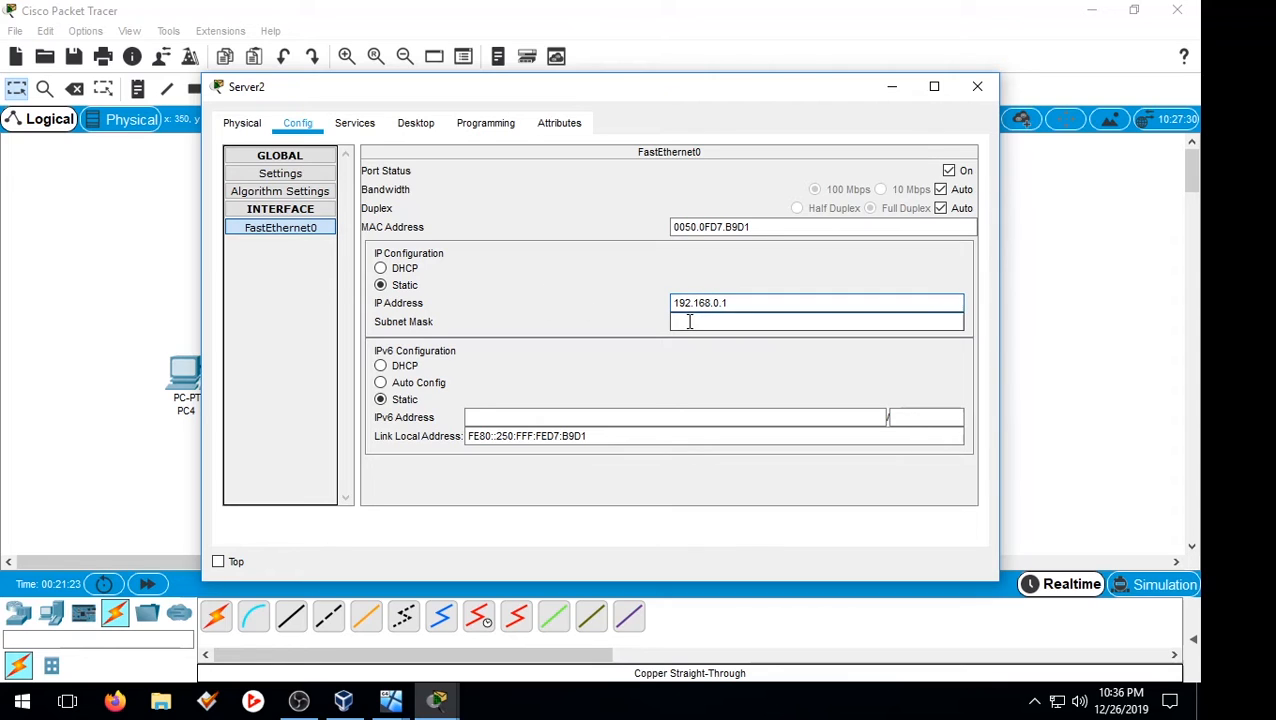
{"action": "left_click", "coordinate": [689, 322]}
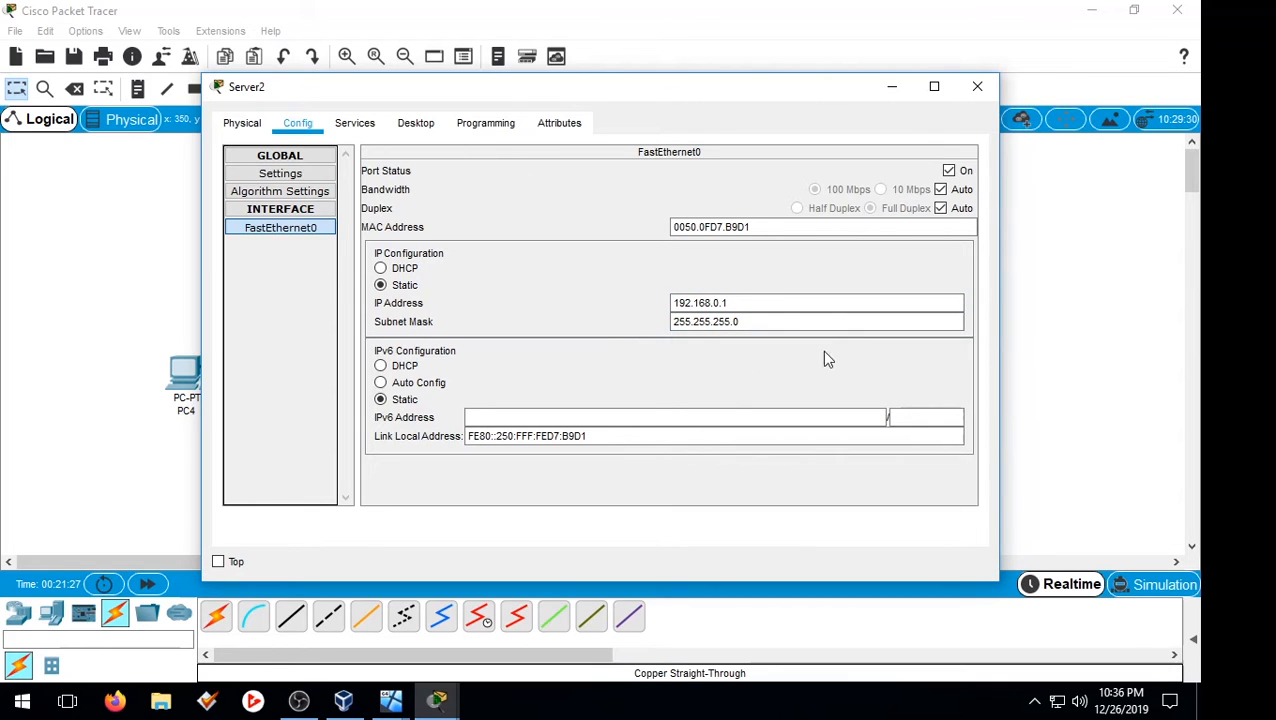
Step: Run ipconfig in Server2's Command Prompt to confirm its address 192.168.0.1
{"action": "left_click", "coordinate": [362, 122]}
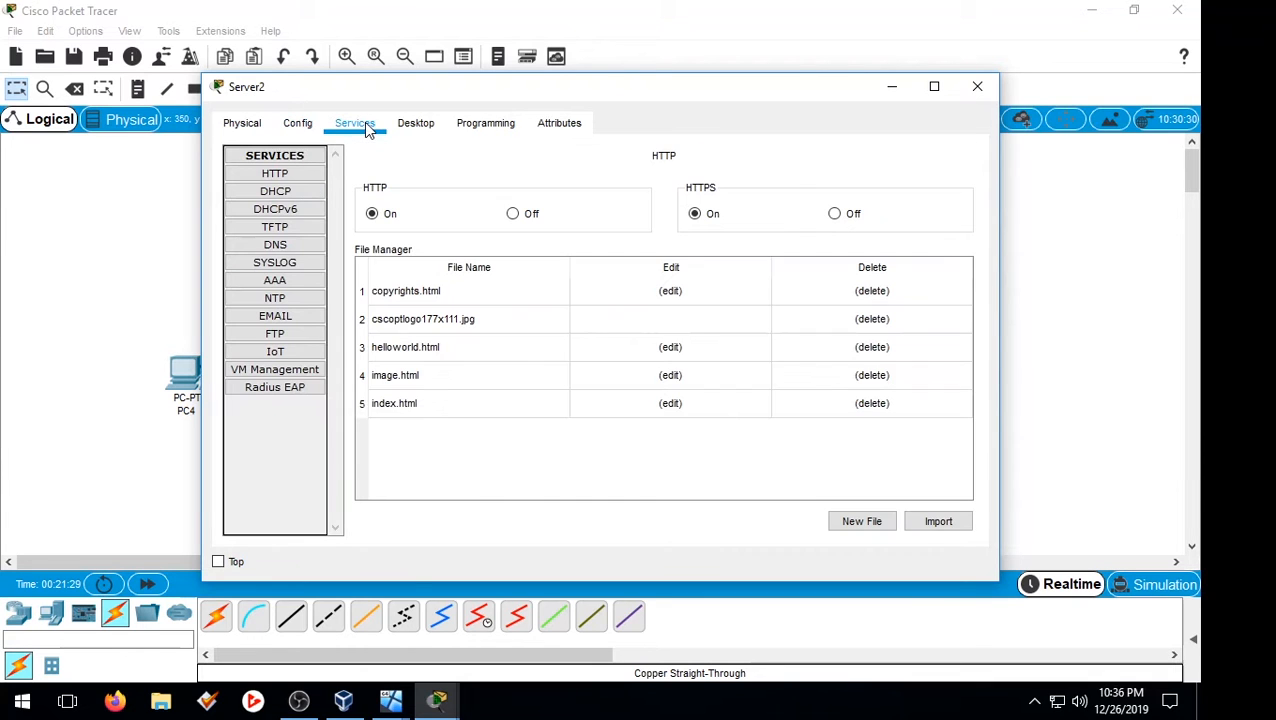
{"action": "left_click", "coordinate": [477, 124]}
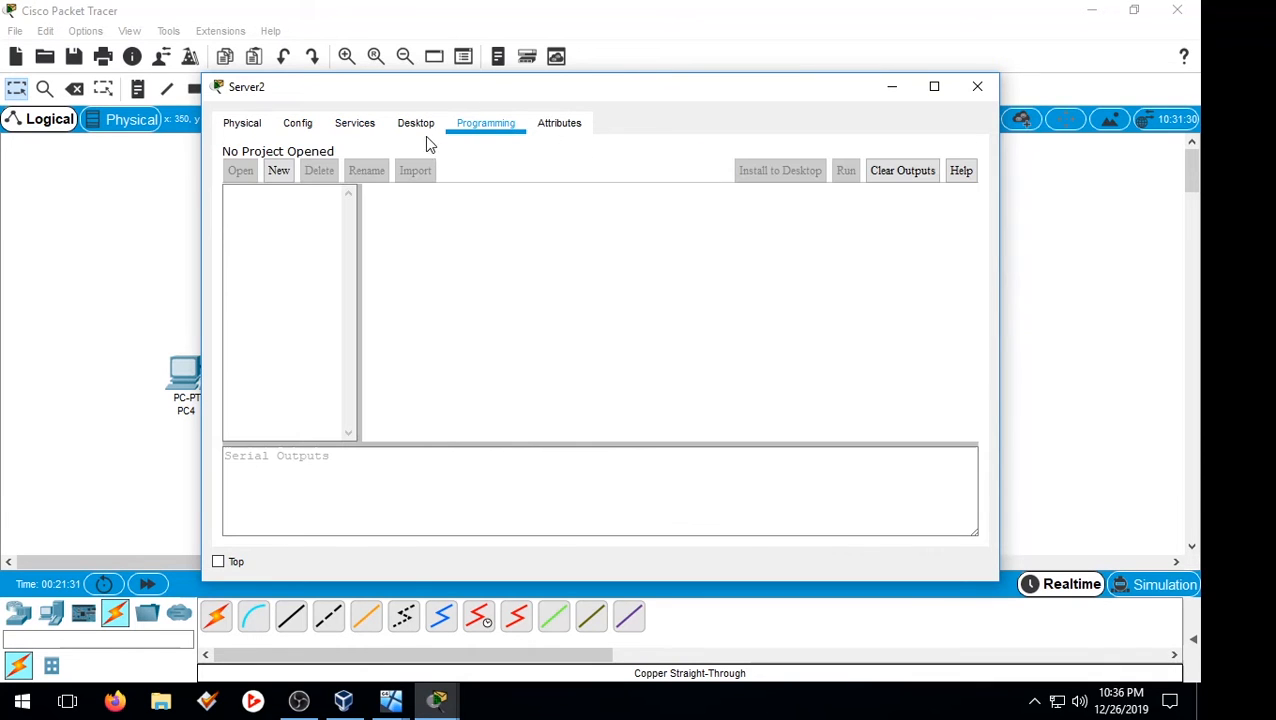
{"action": "left_click", "coordinate": [425, 128]}
{"action": "left_click", "coordinate": [605, 177]}
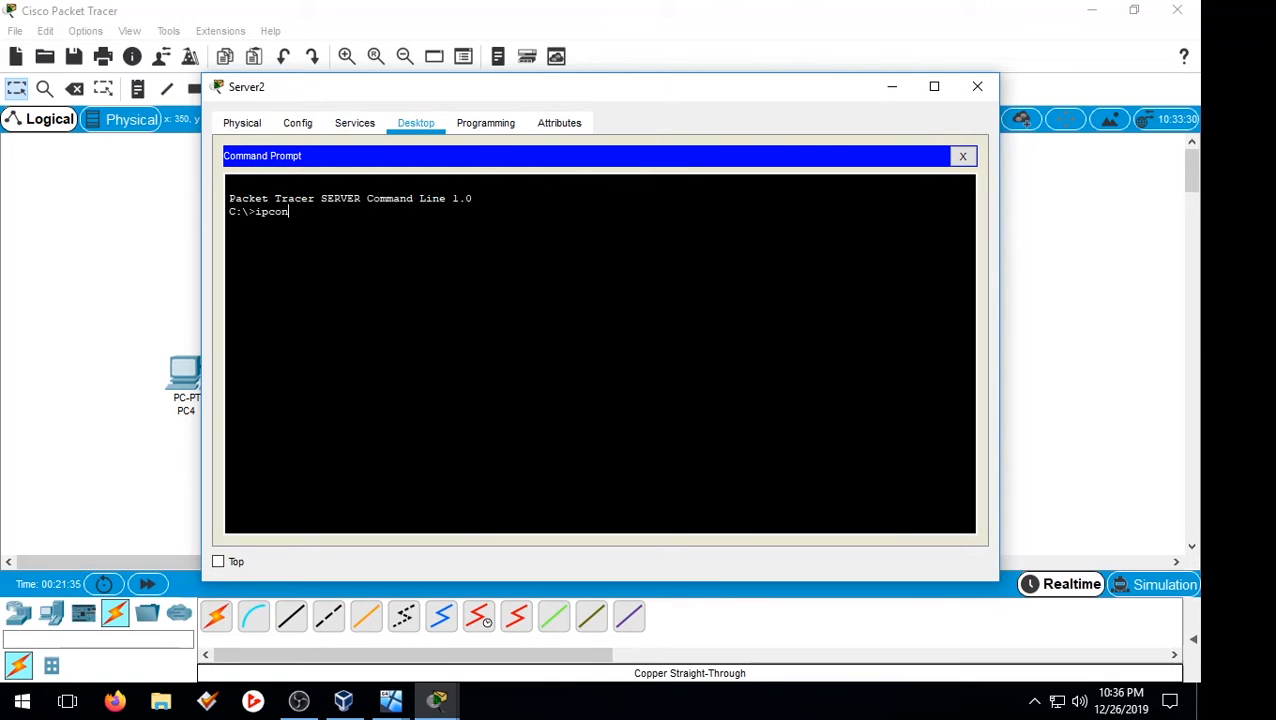
{"action": "type", "text": "ipconfig"}
{"action": "key", "text": "Return"}
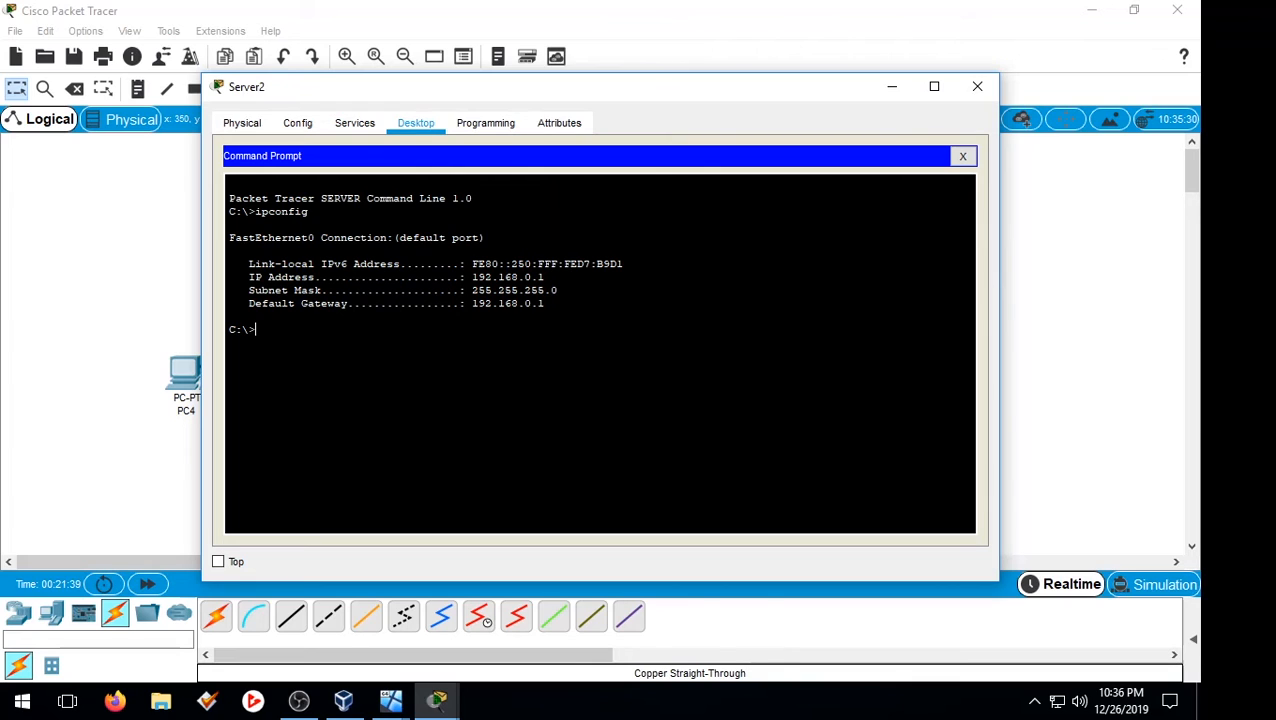
{"action": "left_click_drag", "start_coordinate": [544, 277], "coordinate": [479, 278]}
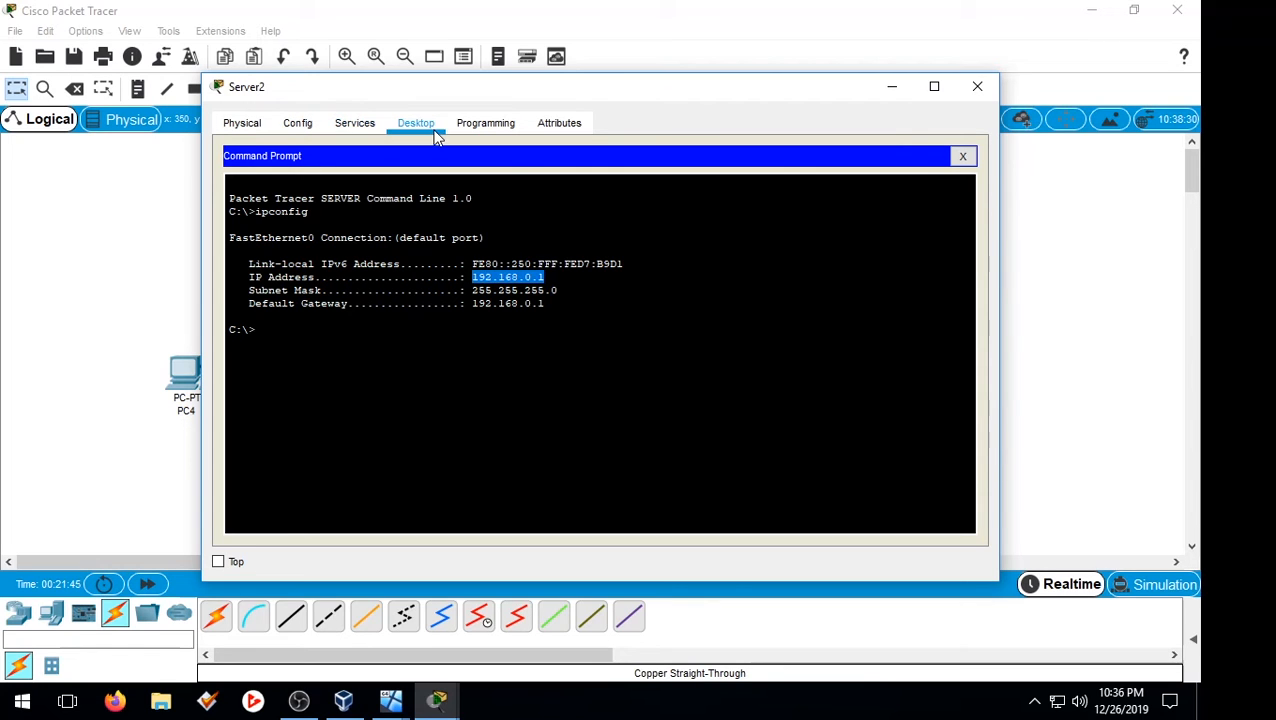
{"action": "left_click", "coordinate": [364, 124]}
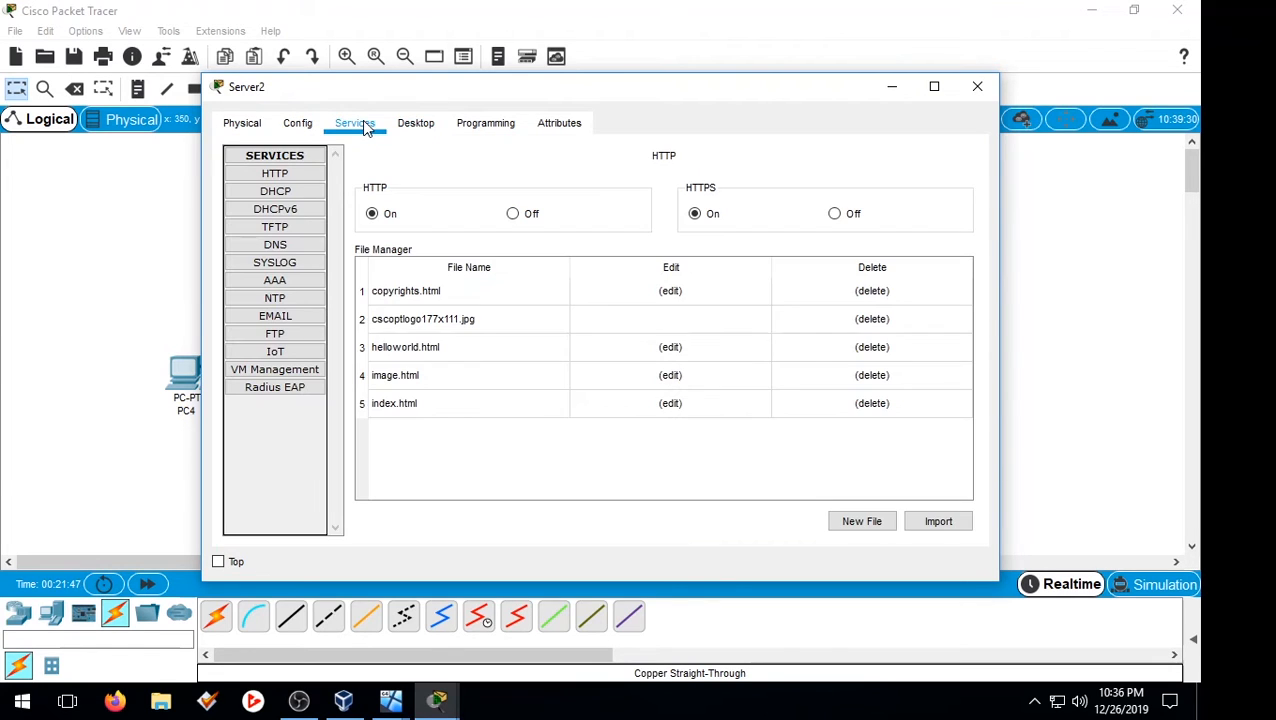
Step: Turn on Server2's DHCP service and set the pool gateway and DNS to 192.168.0.1
{"action": "left_click", "coordinate": [278, 194]}
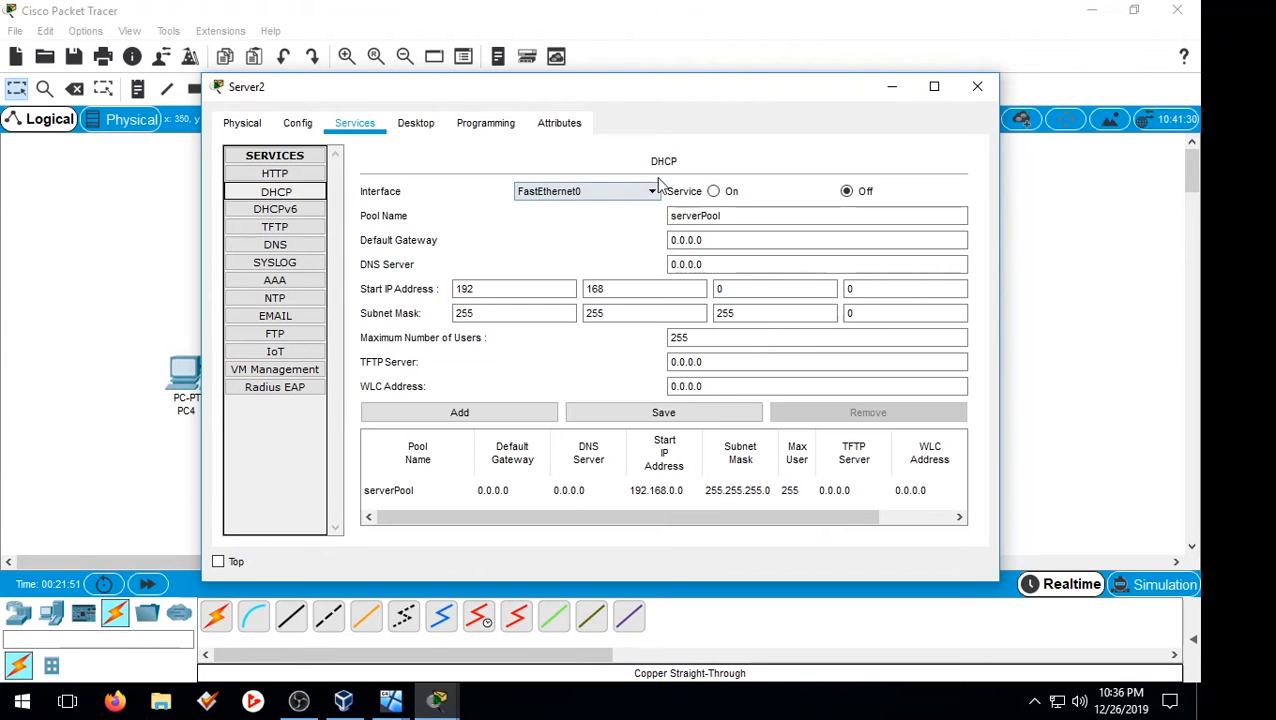
{"action": "left_click", "coordinate": [713, 193]}
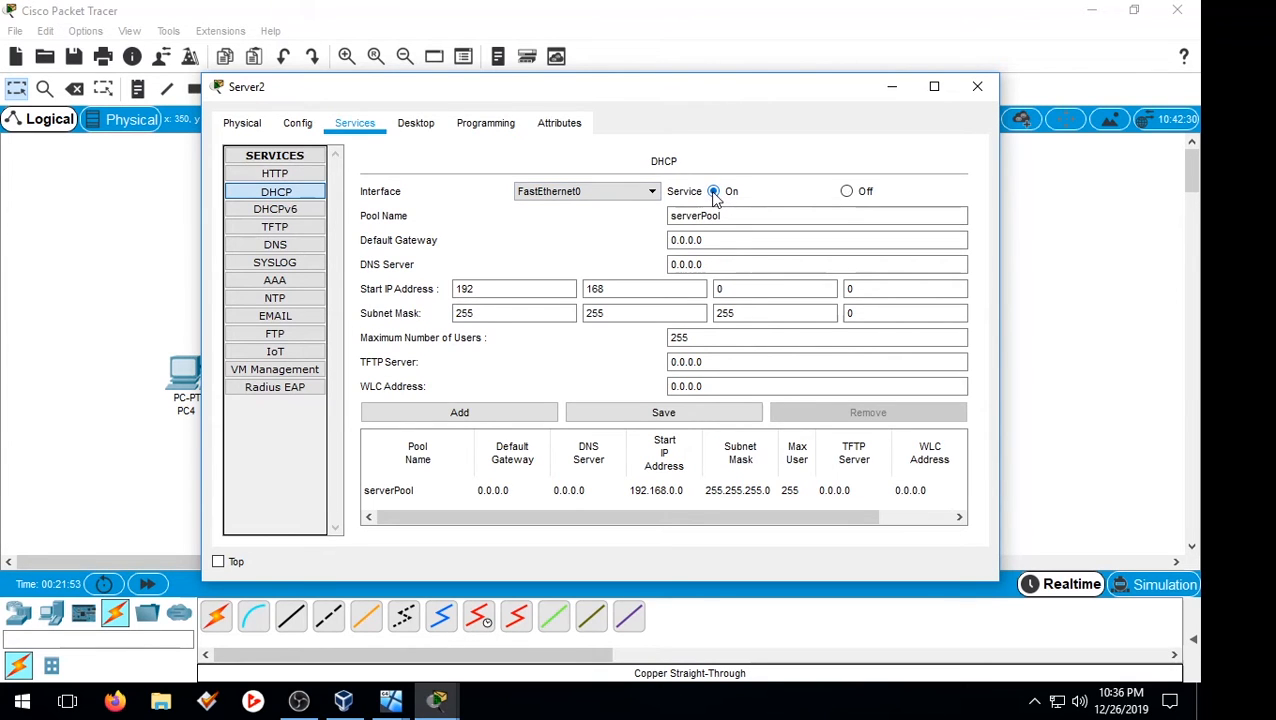
{"action": "left_click_drag", "start_coordinate": [726, 237], "coordinate": [423, 267]}
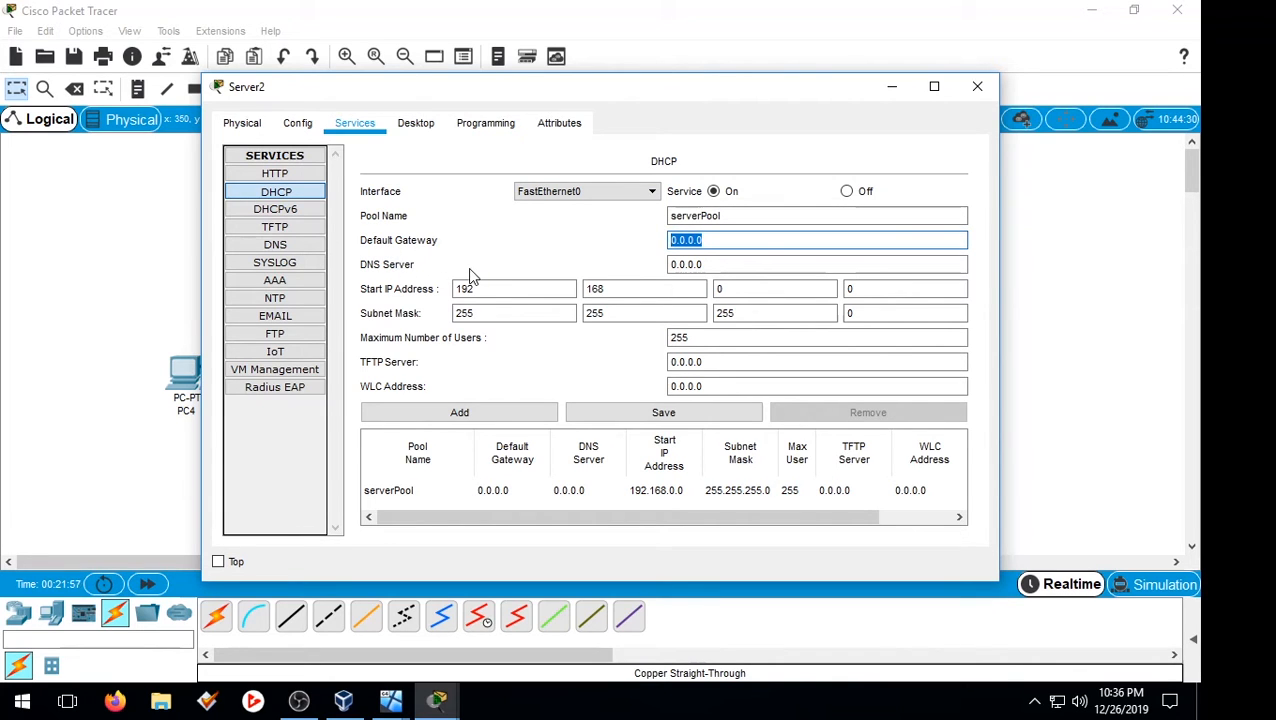
{"action": "type", "text": "192.168.0.1"}
{"action": "key", "text": "Tab"}
{"action": "type", "text": "1"}
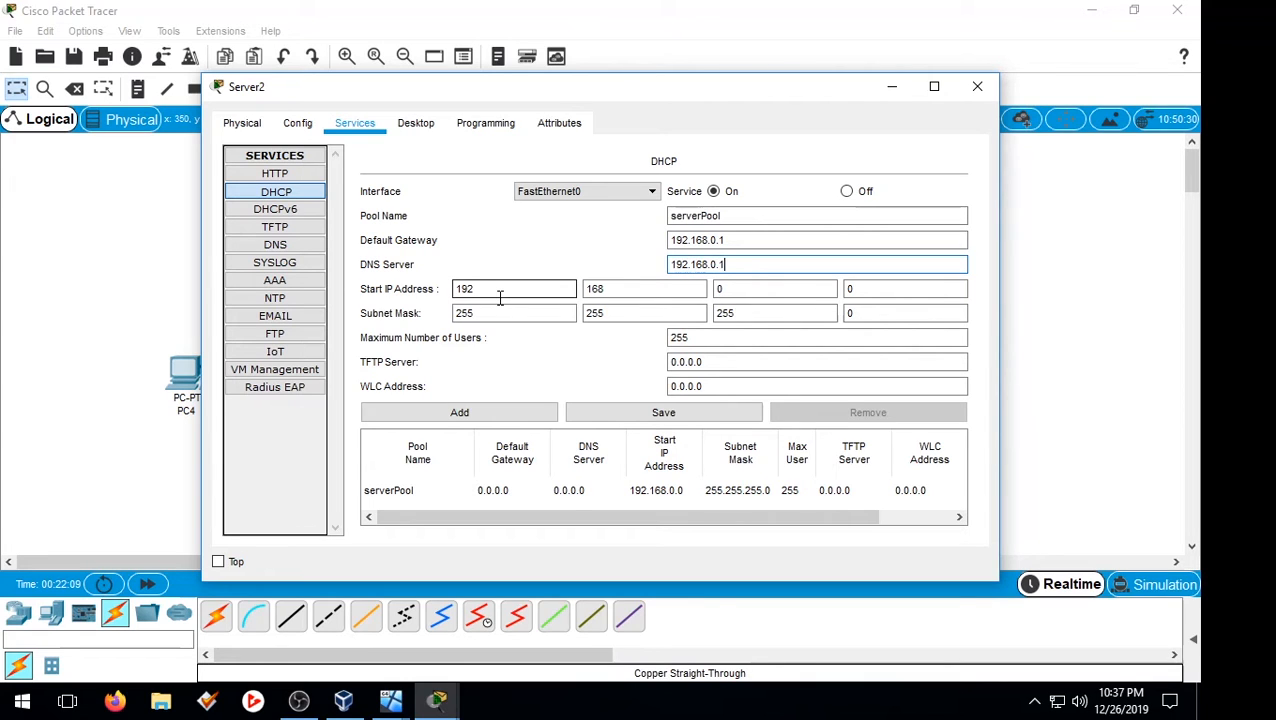
{"action": "left_click", "coordinate": [500, 292]}
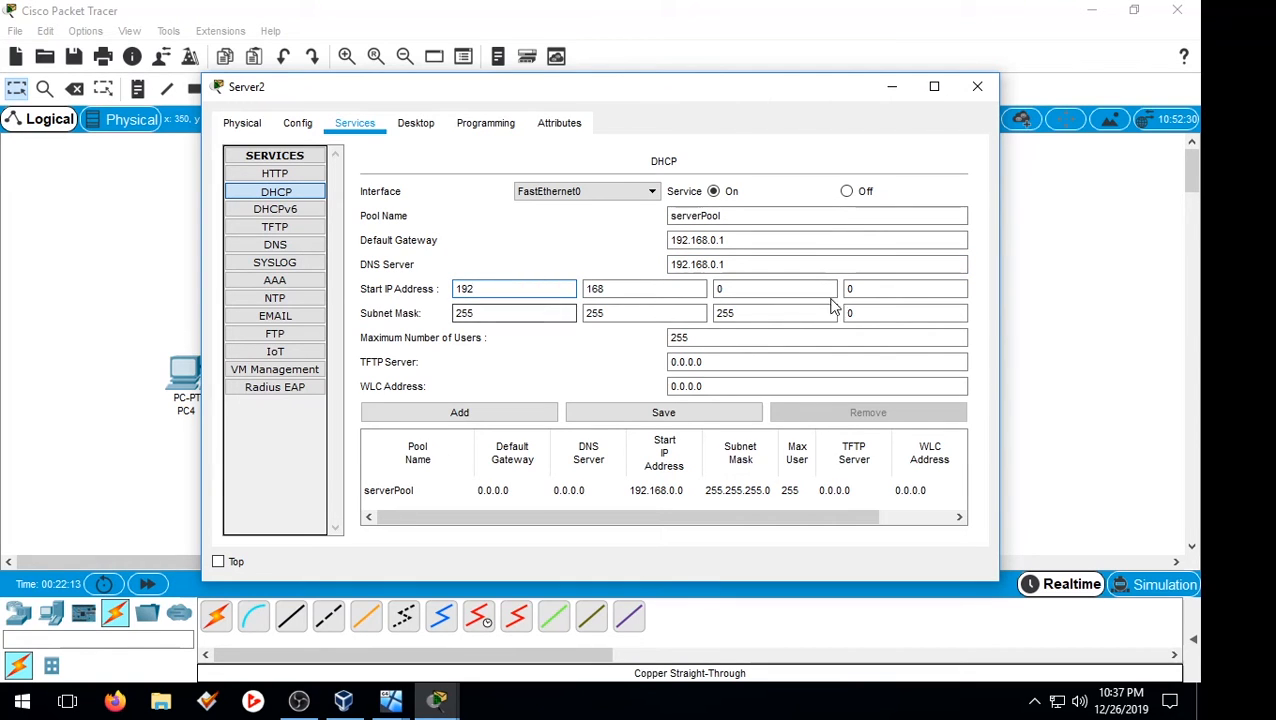
Step: Set the pool's start address to 192.168.0.2 and subnet mask to 255.255.255.255
{"action": "left_click_drag", "start_coordinate": [872, 287], "coordinate": [816, 286]}
{"action": "type", "text": "2"}
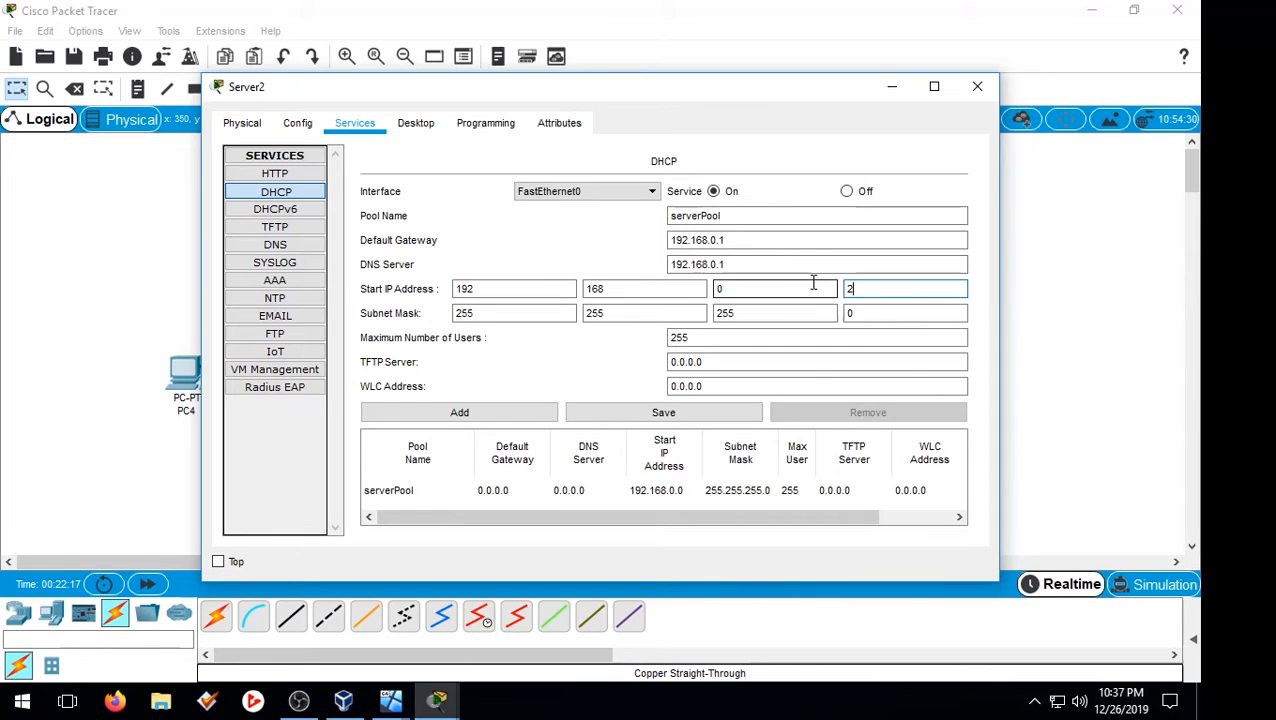
{"action": "left_click", "coordinate": [758, 265]}
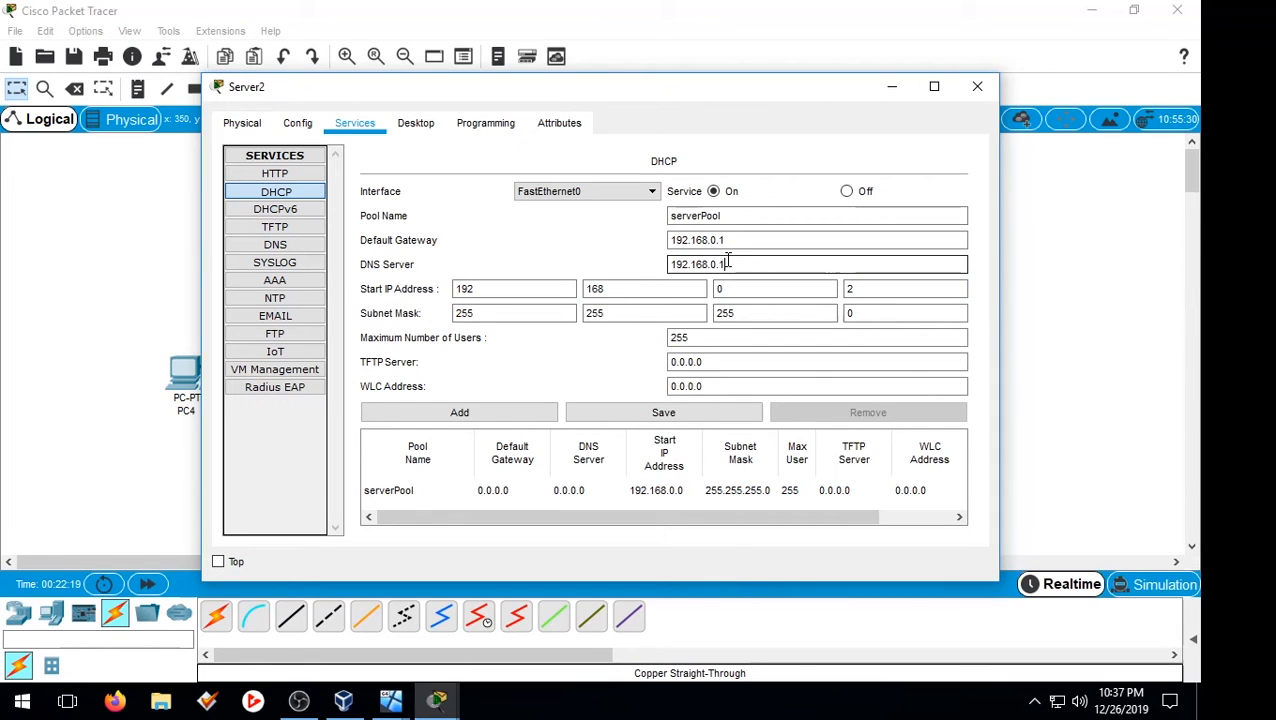
{"action": "left_click_drag", "start_coordinate": [729, 260], "coordinate": [668, 264]}
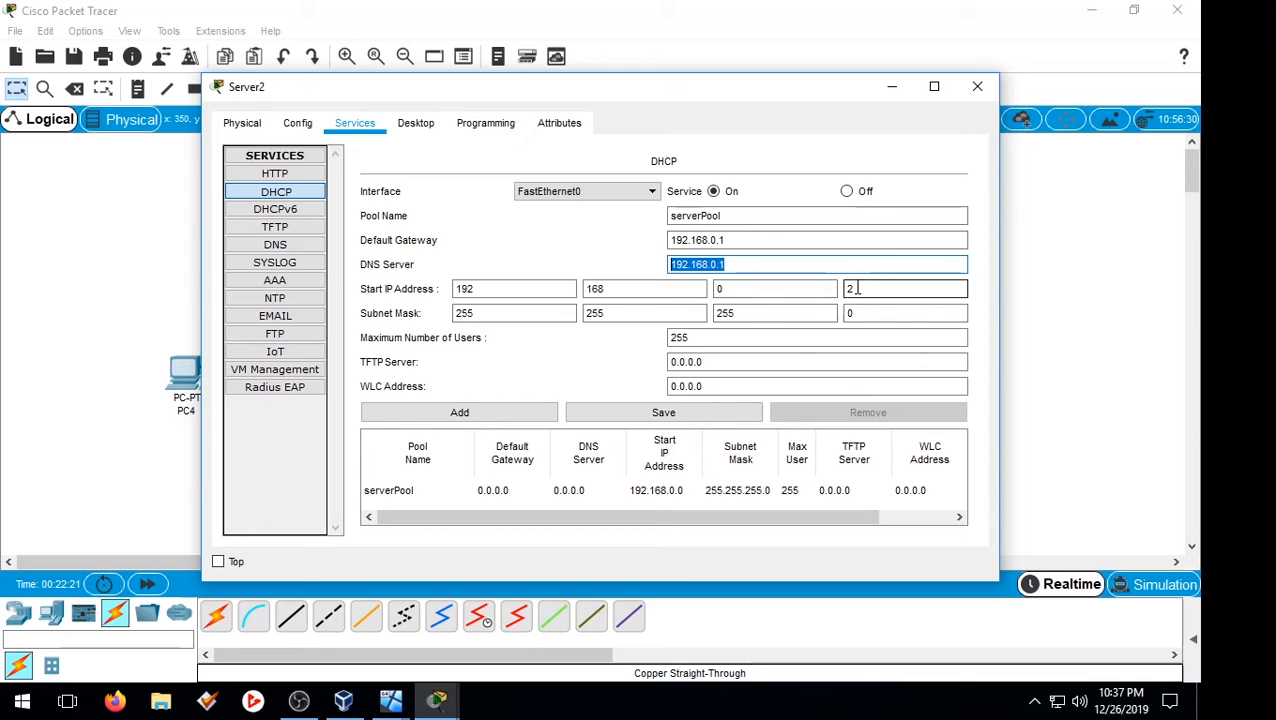
{"action": "left_click_drag", "start_coordinate": [858, 288], "coordinate": [628, 272]}
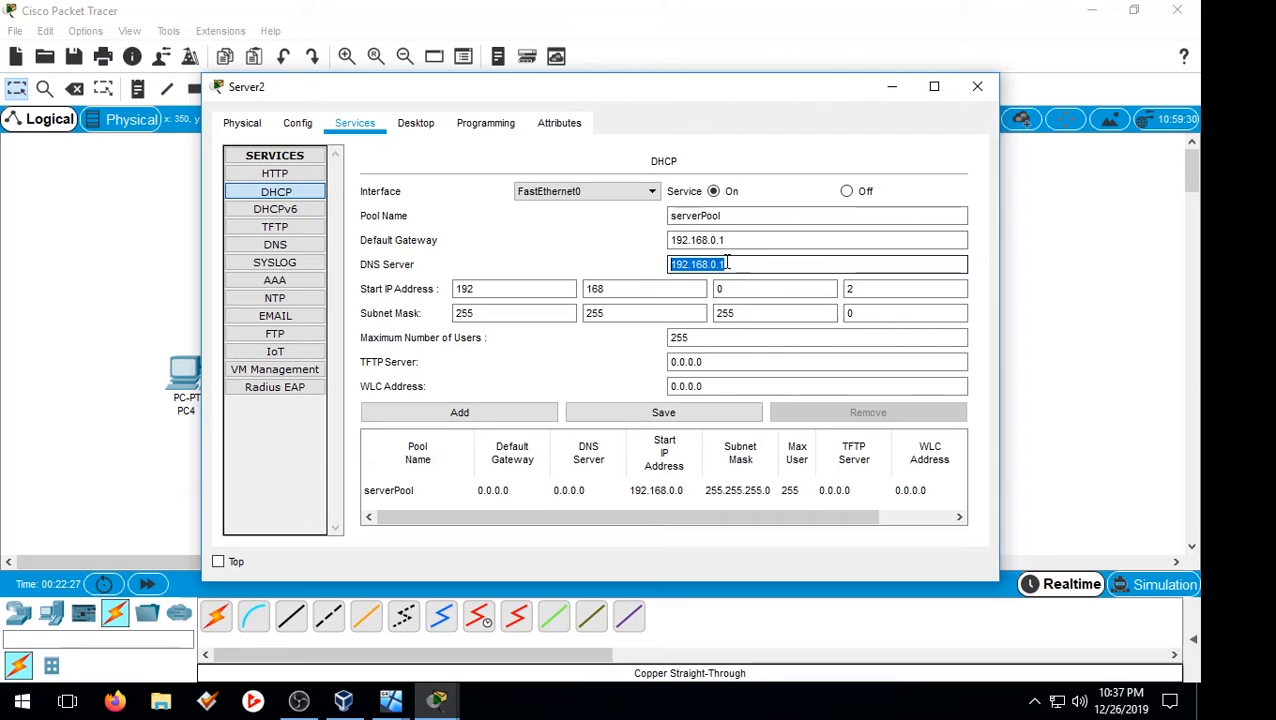
{"action": "left_click_drag", "start_coordinate": [728, 264], "coordinate": [718, 264]}
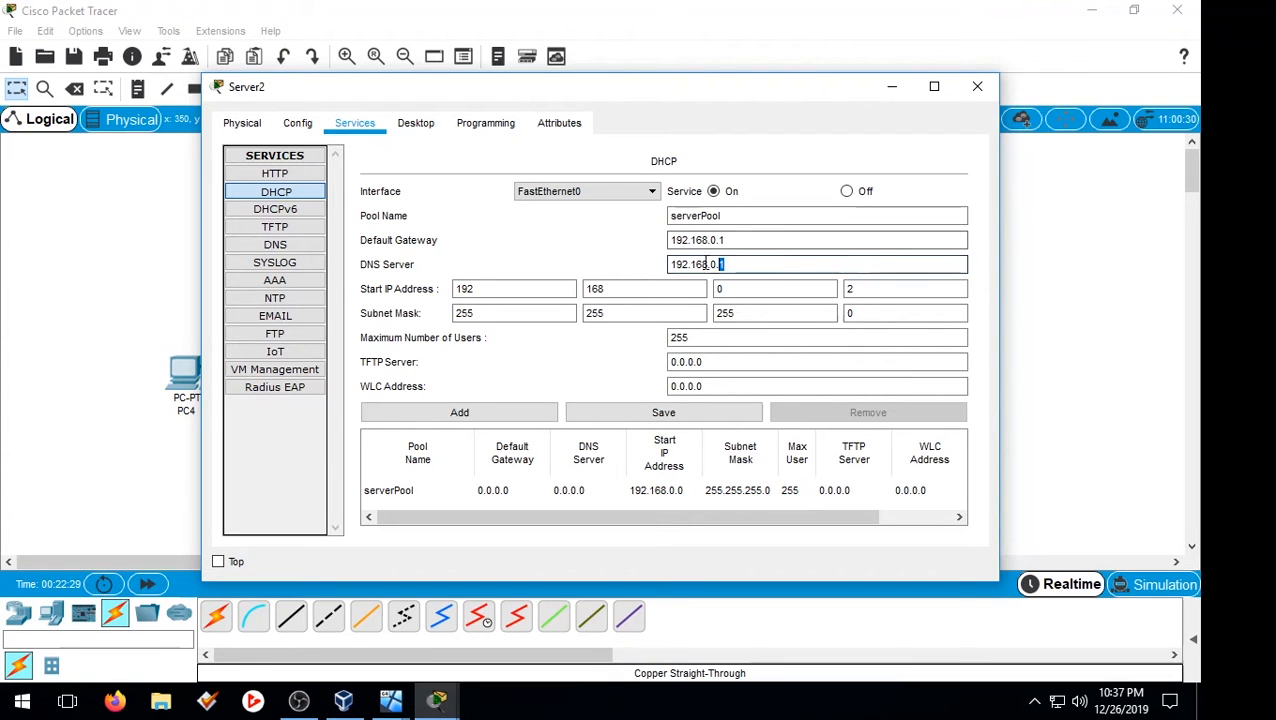
{"action": "left_click", "coordinate": [877, 288]}
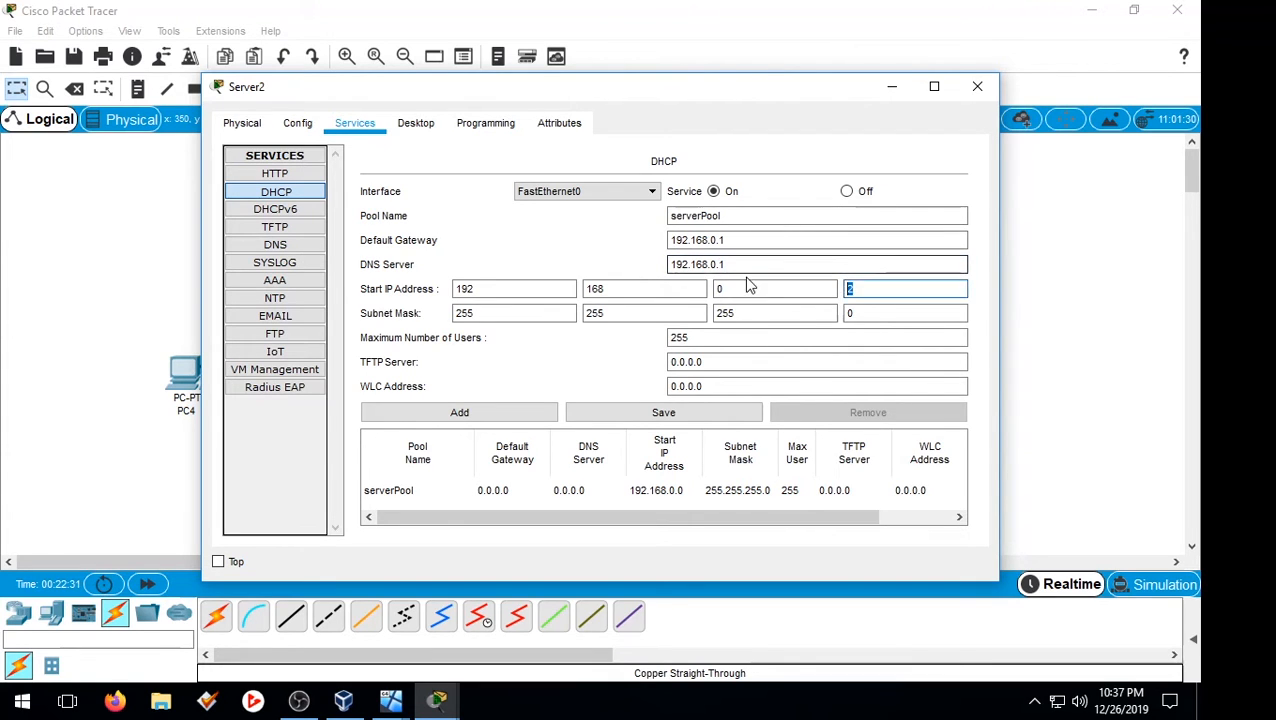
{"action": "left_click_drag", "start_coordinate": [856, 289], "coordinate": [829, 306]}
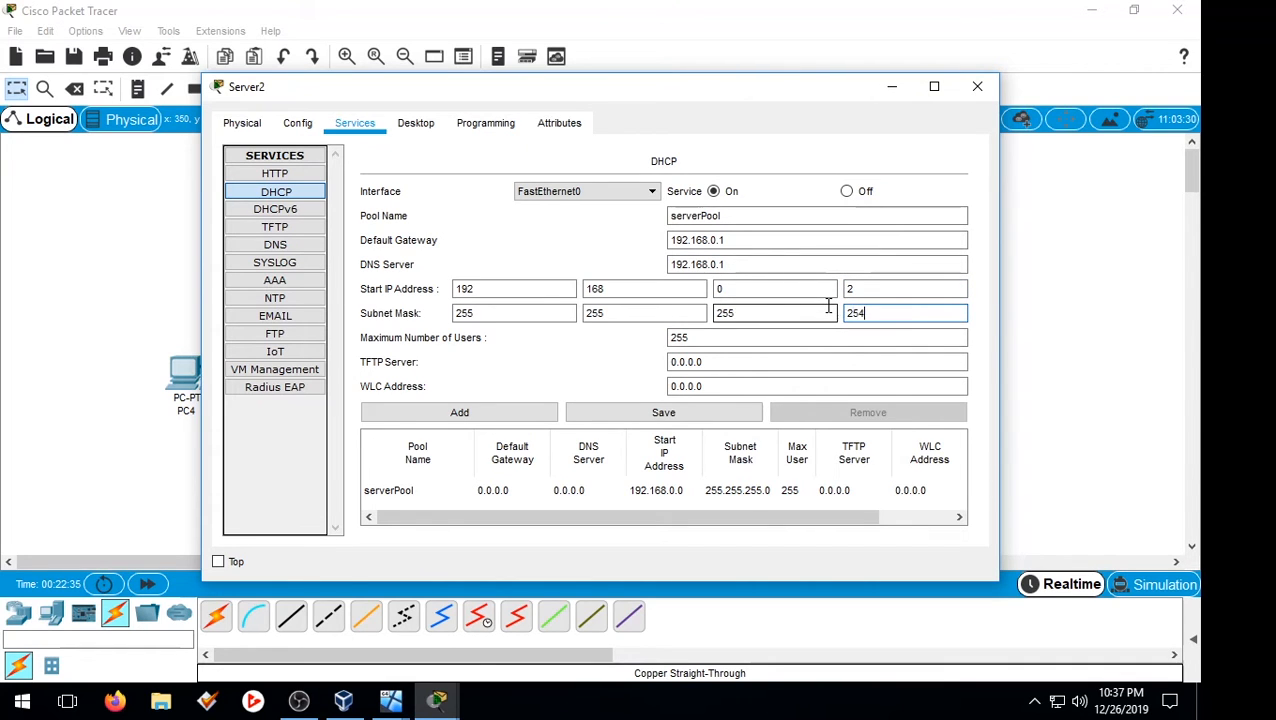
{"action": "type", "text": "254"}
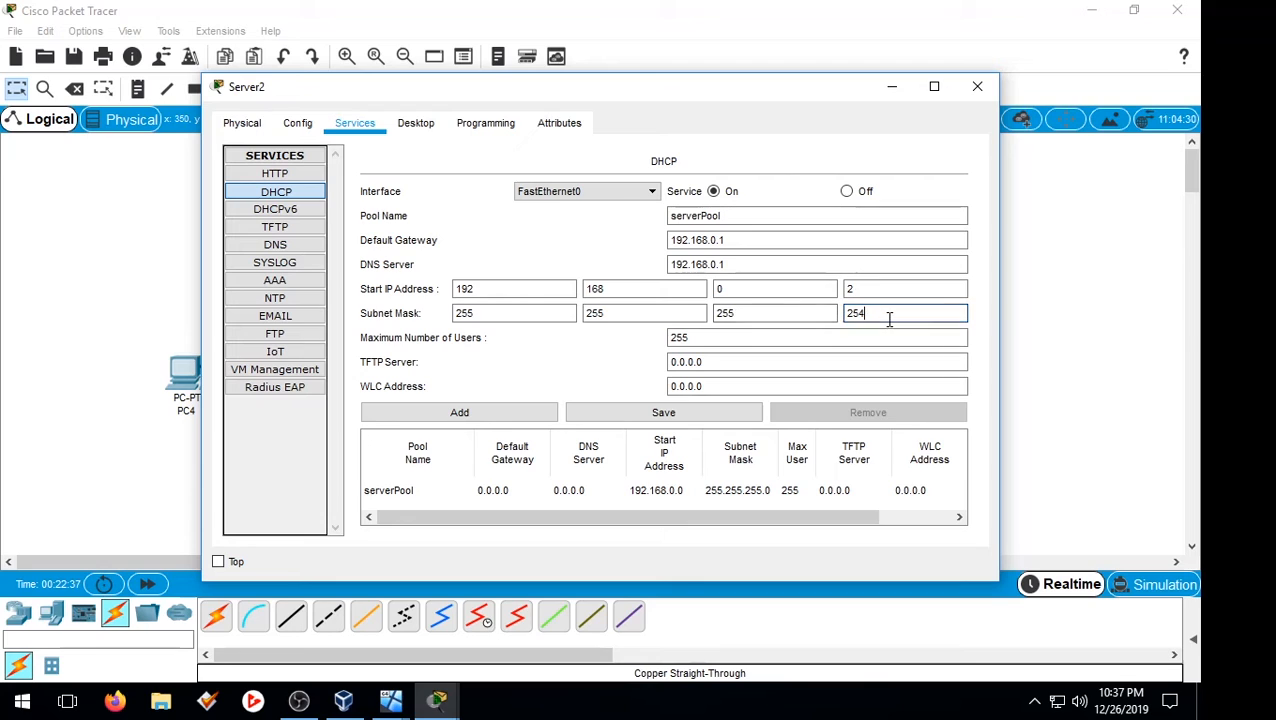
{"action": "key", "text": "BackSpace"}
{"action": "key", "text": "BackSpace"}
{"action": "key", "text": "BackSpace"}
{"action": "type", "text": "255"}
{"action": "left_click", "coordinate": [882, 288]}
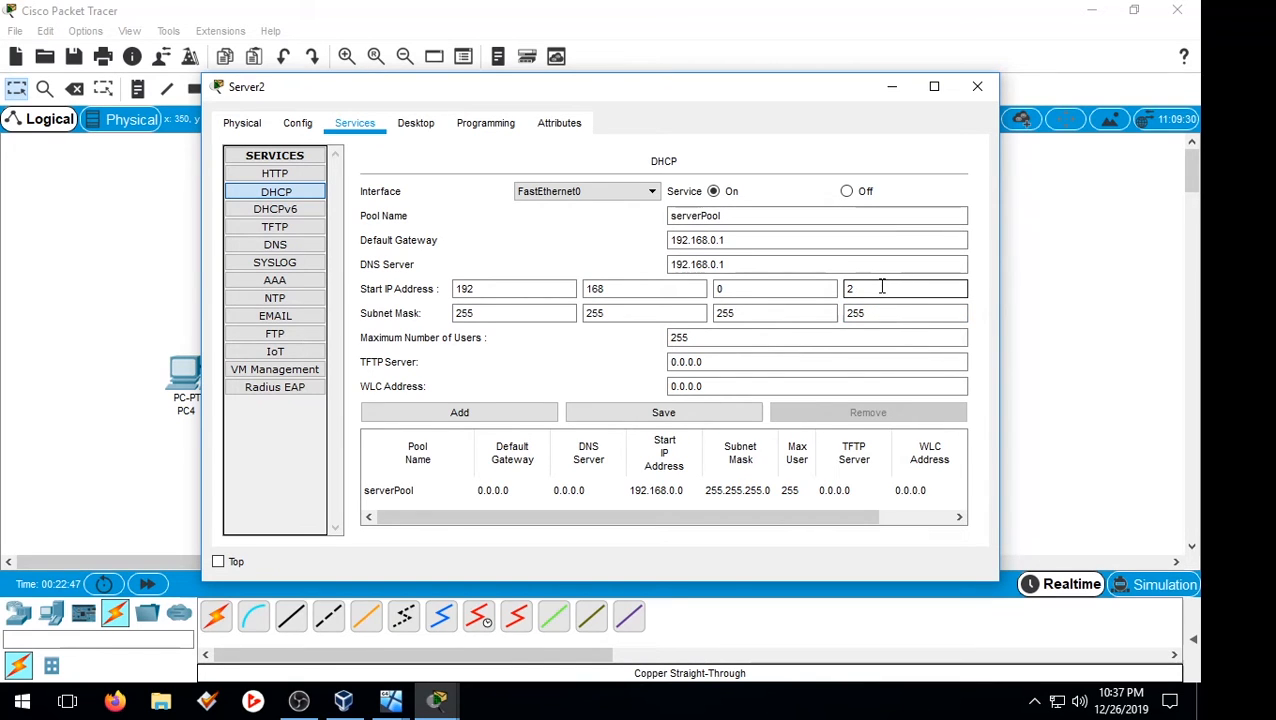
Step: Limit serverPool to 1 maximum user, save the pool, and close Server2's window
{"action": "left_click", "coordinate": [733, 336]}
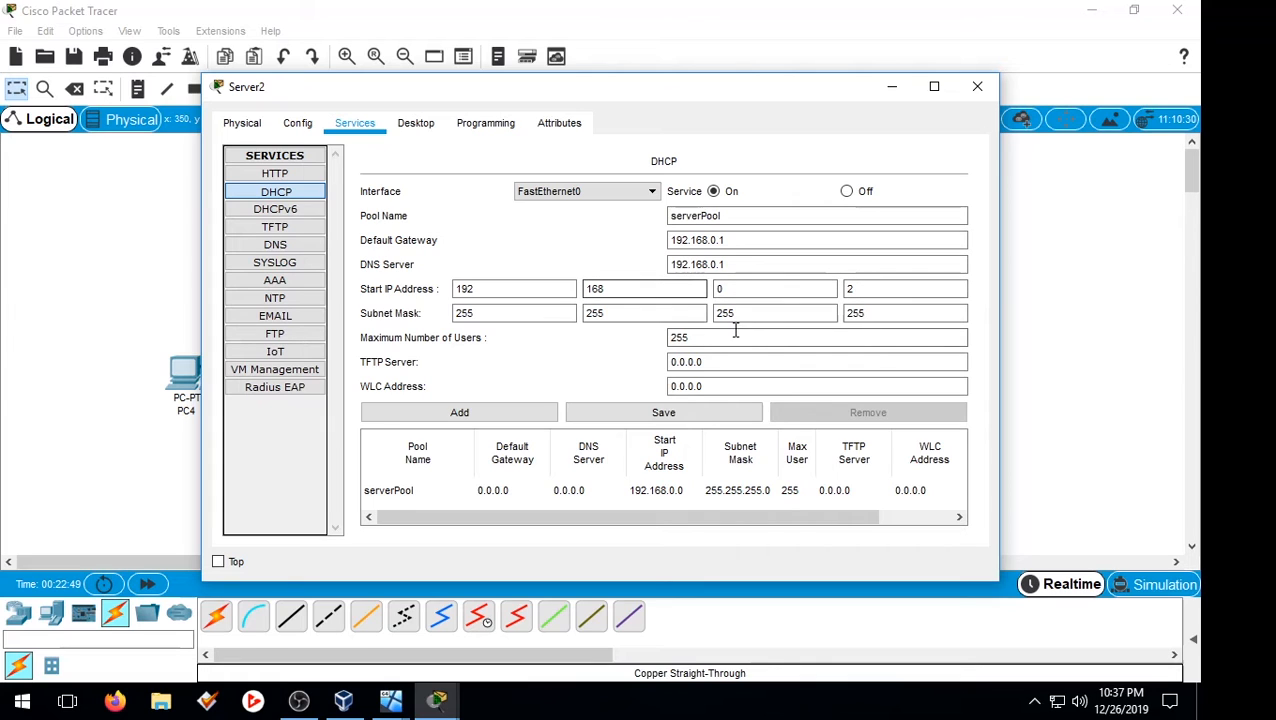
{"action": "left_click_drag", "start_coordinate": [708, 336], "coordinate": [675, 330]}
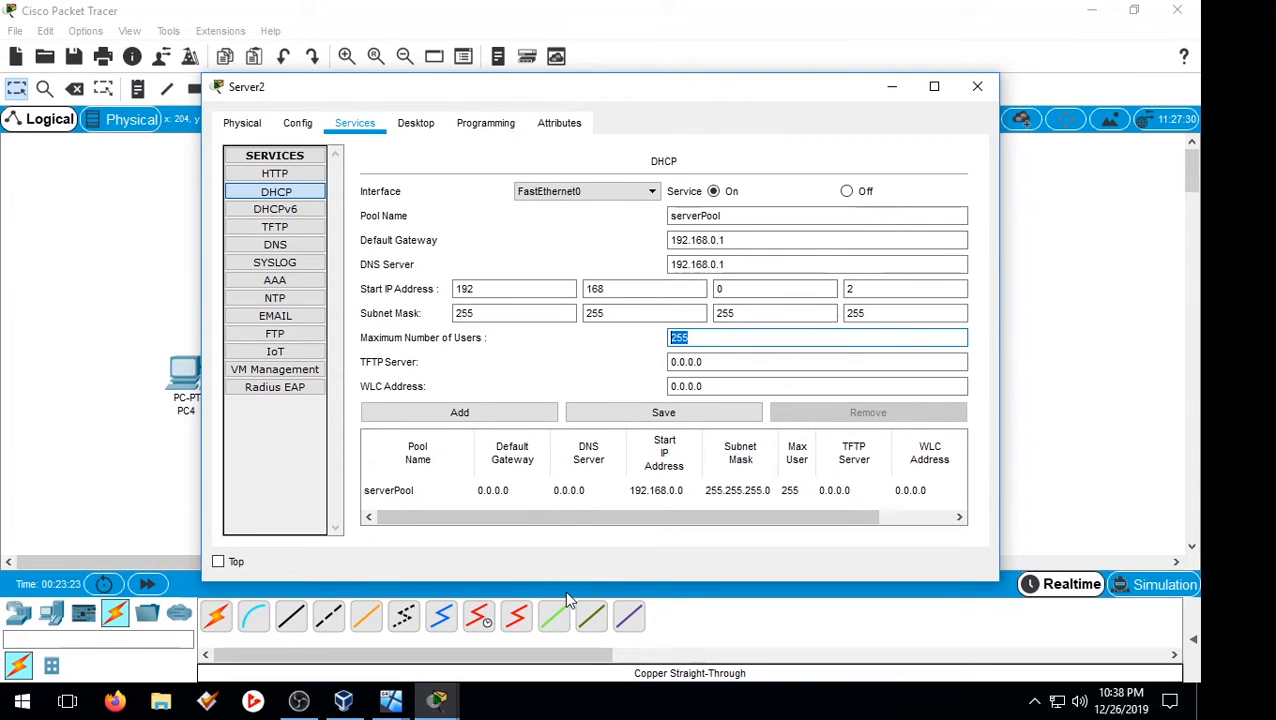
{"action": "left_click", "coordinate": [680, 414]}
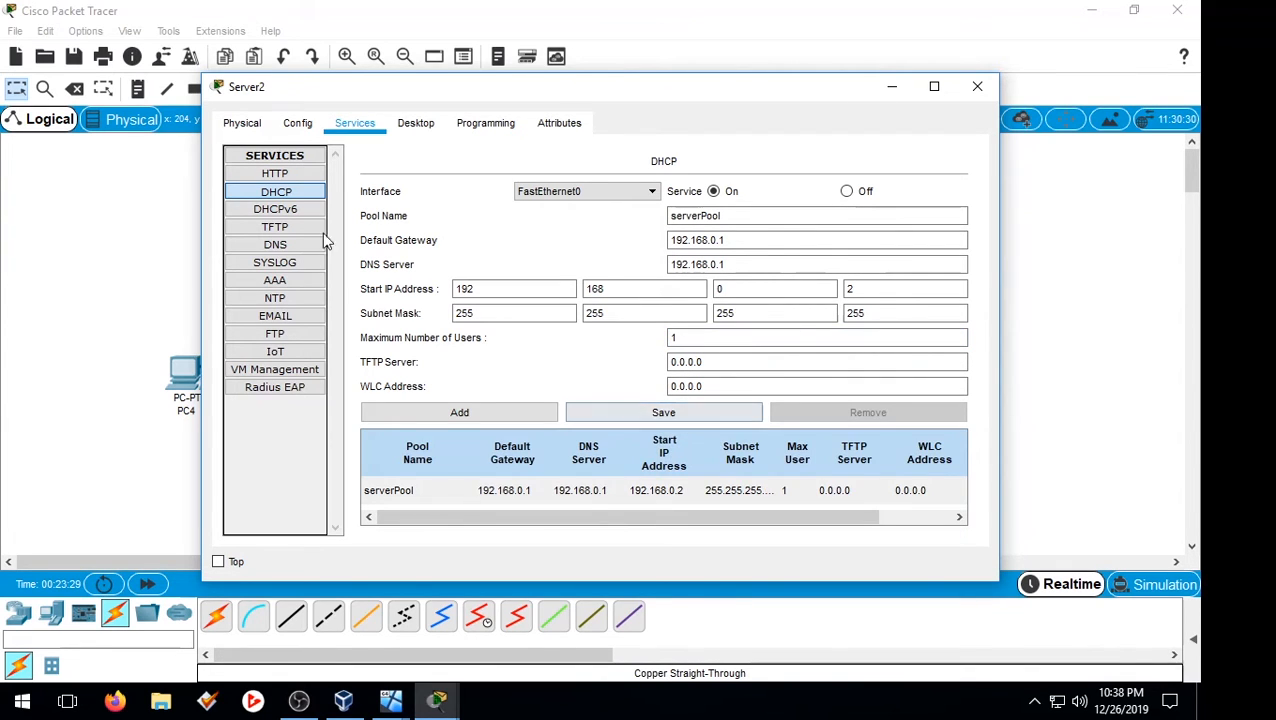
{"action": "left_click", "coordinate": [978, 88]}
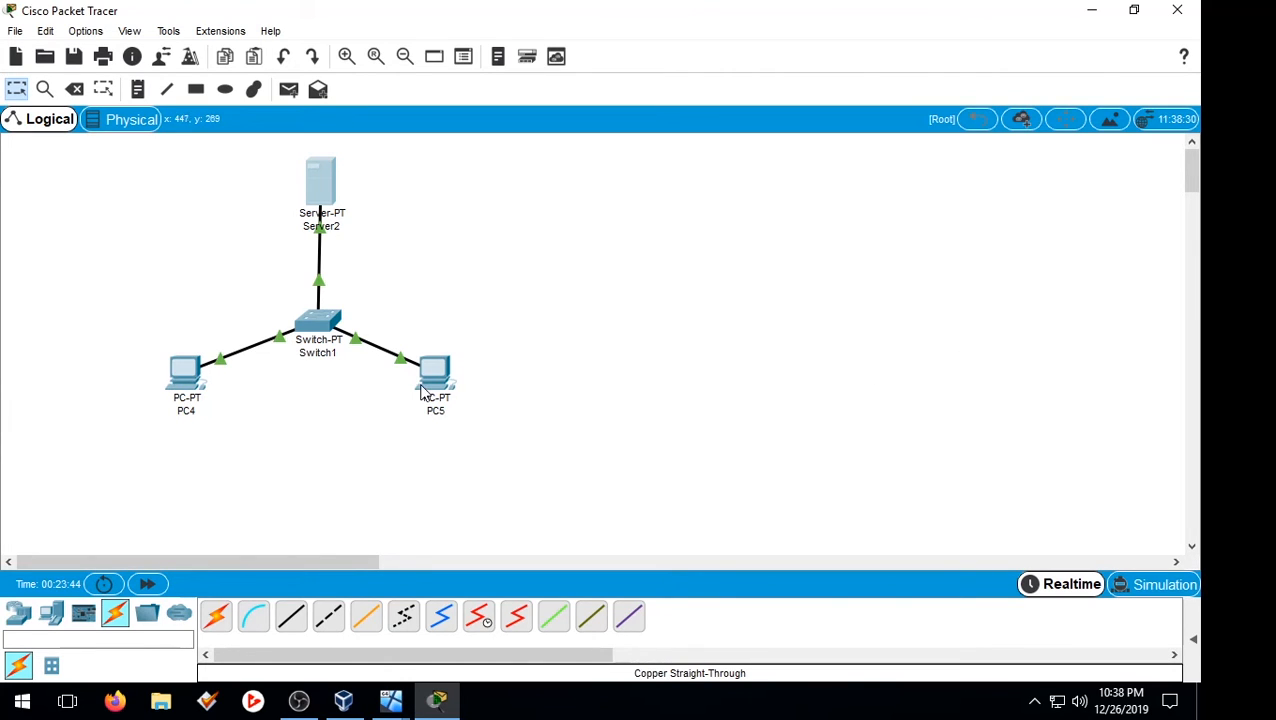
{"action": "double_click", "coordinate": [184, 374]}
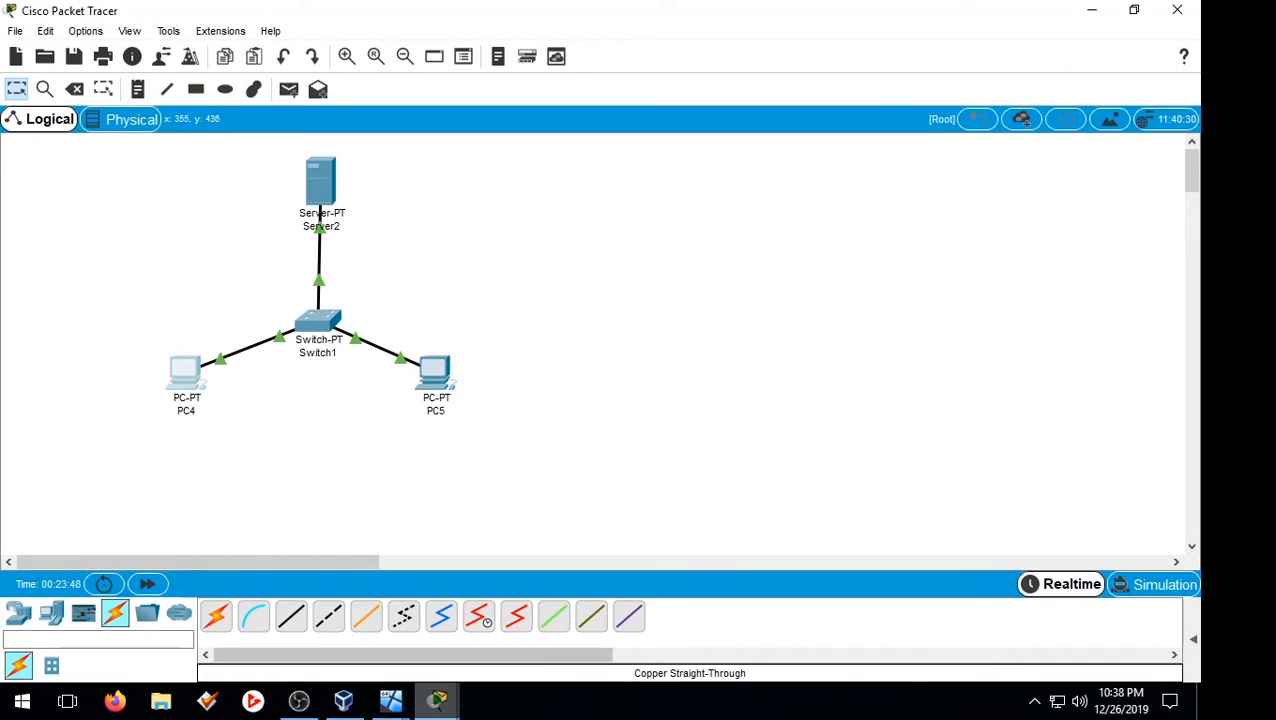
{"action": "mouse_move", "coordinate": [436, 700]}
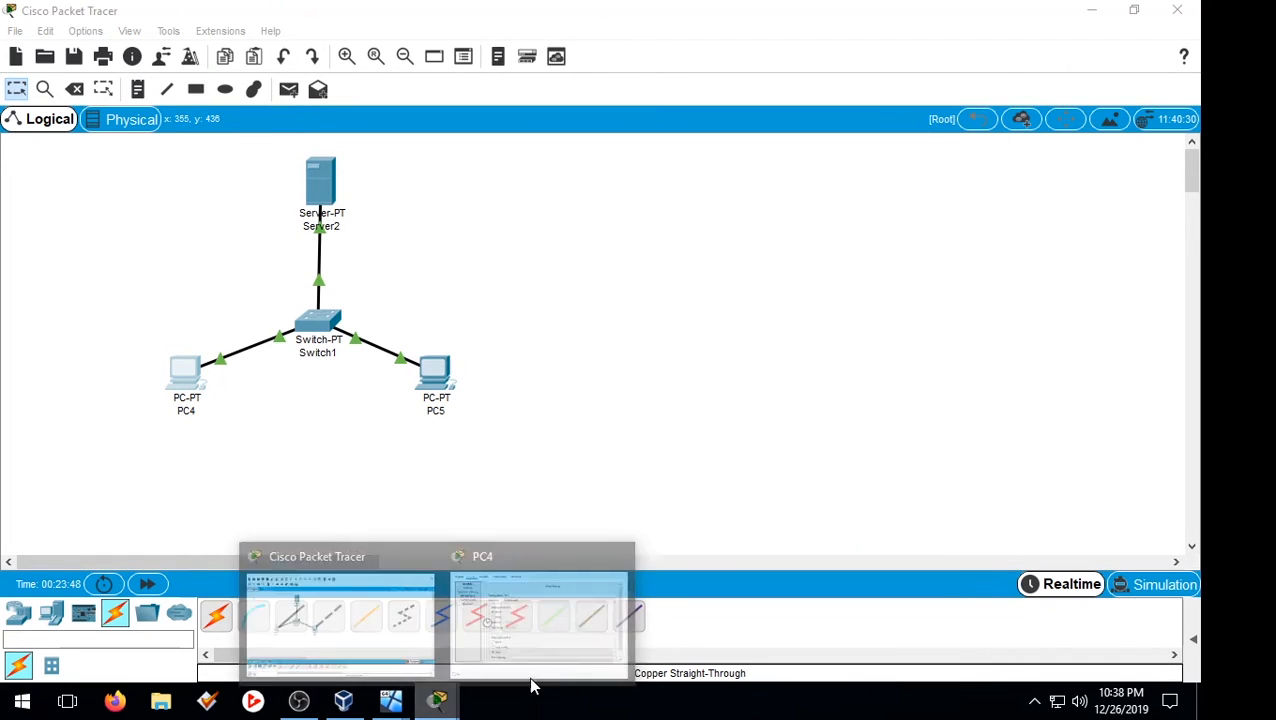
{"action": "left_click", "coordinate": [540, 620]}
{"action": "left_click", "coordinate": [356, 124]}
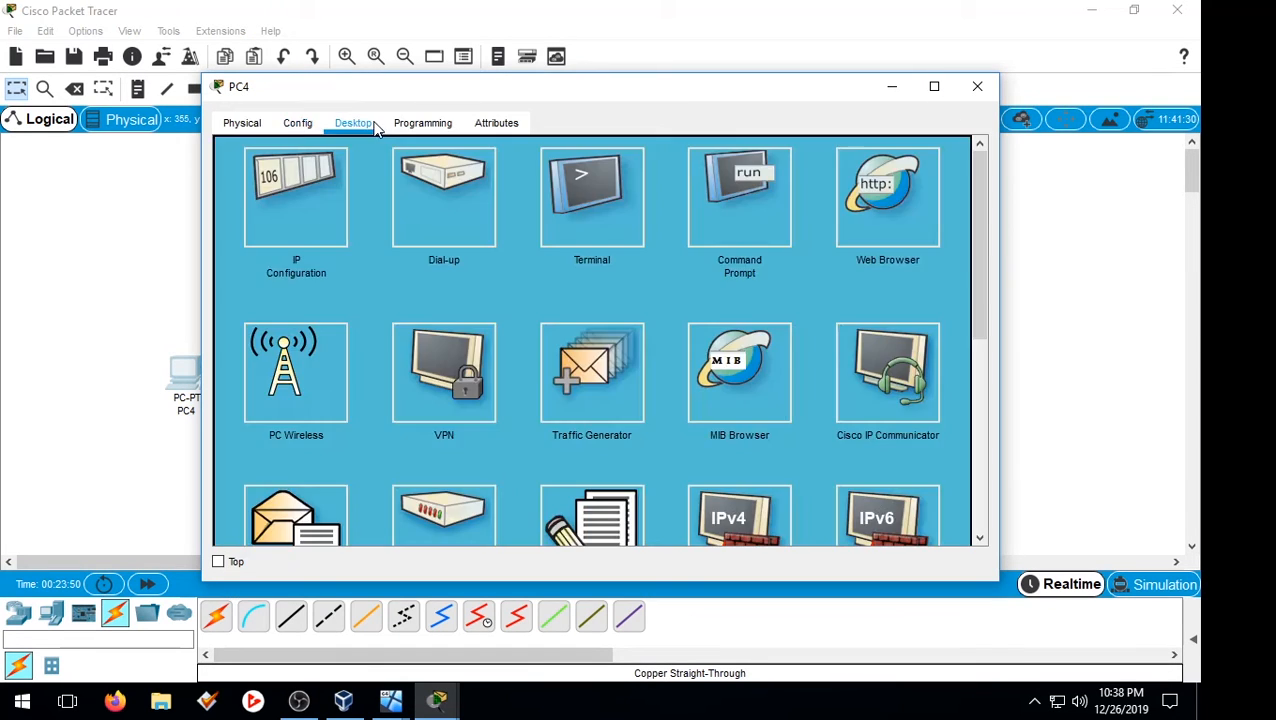
{"action": "left_click", "coordinate": [690, 198]}
{"action": "type", "text": "ipconfig"}
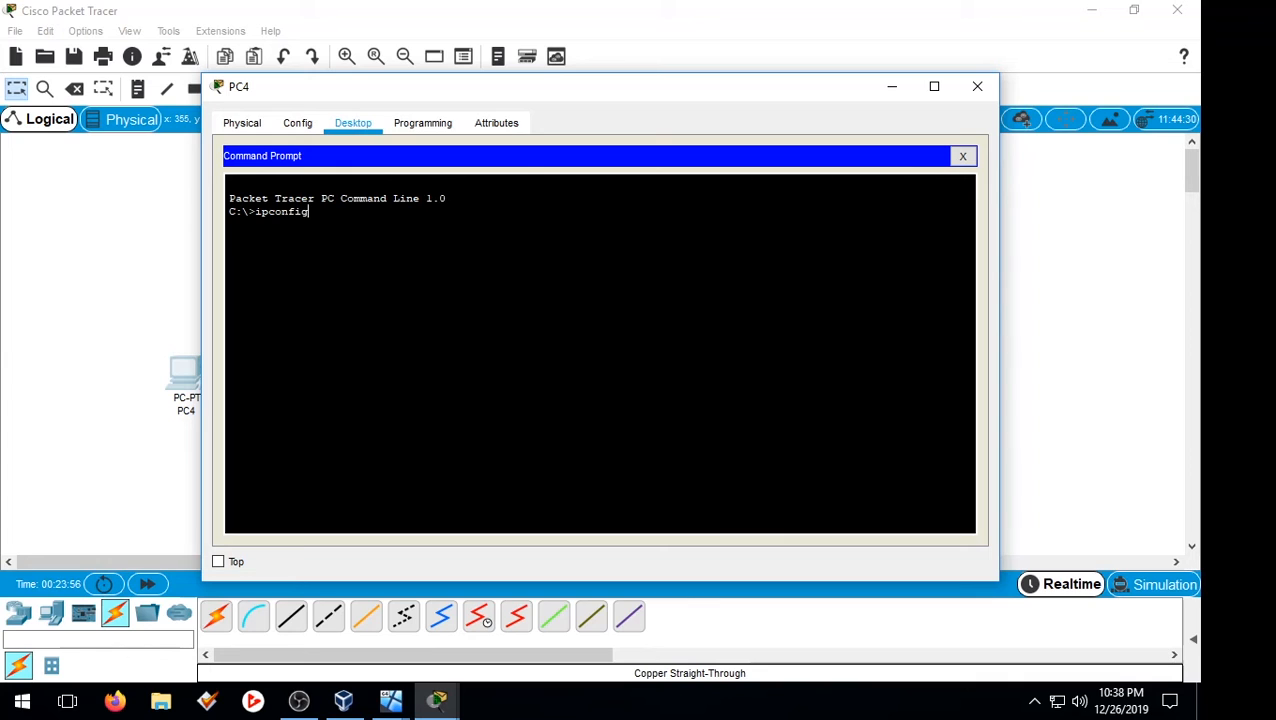
{"action": "key", "text": "Return"}
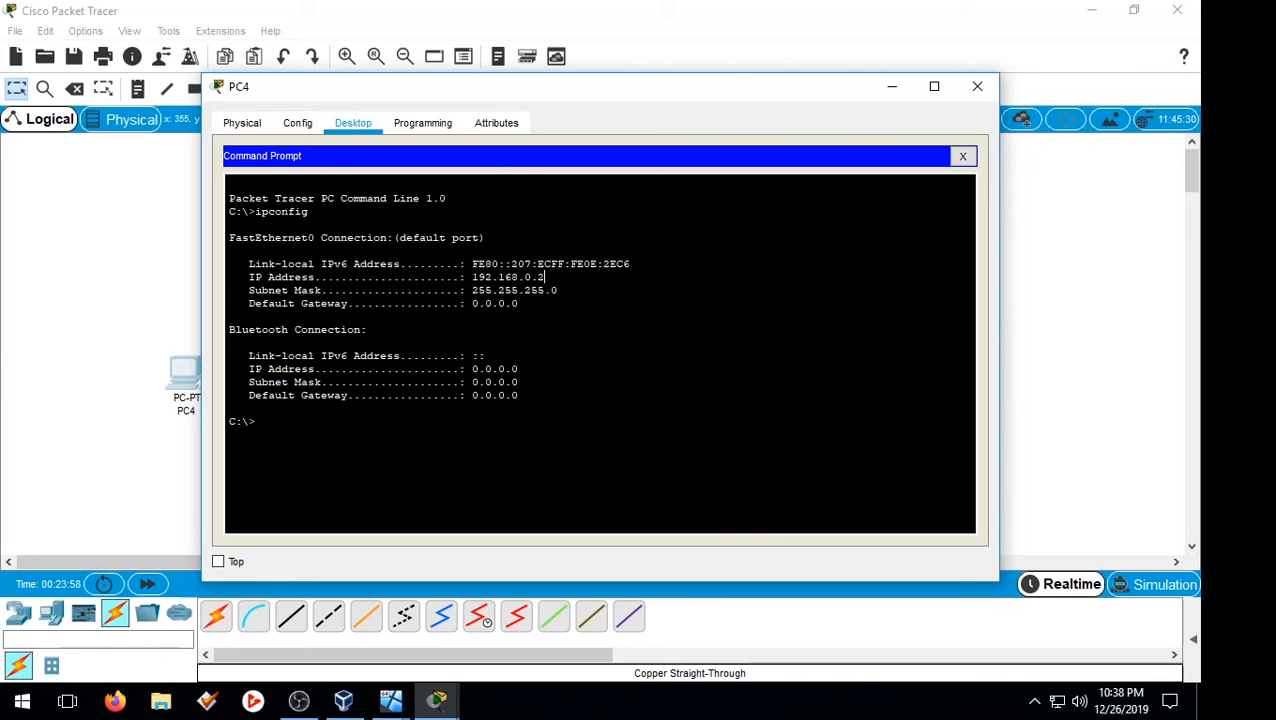
{"action": "left_click_drag", "start_coordinate": [545, 277], "coordinate": [472, 277]}
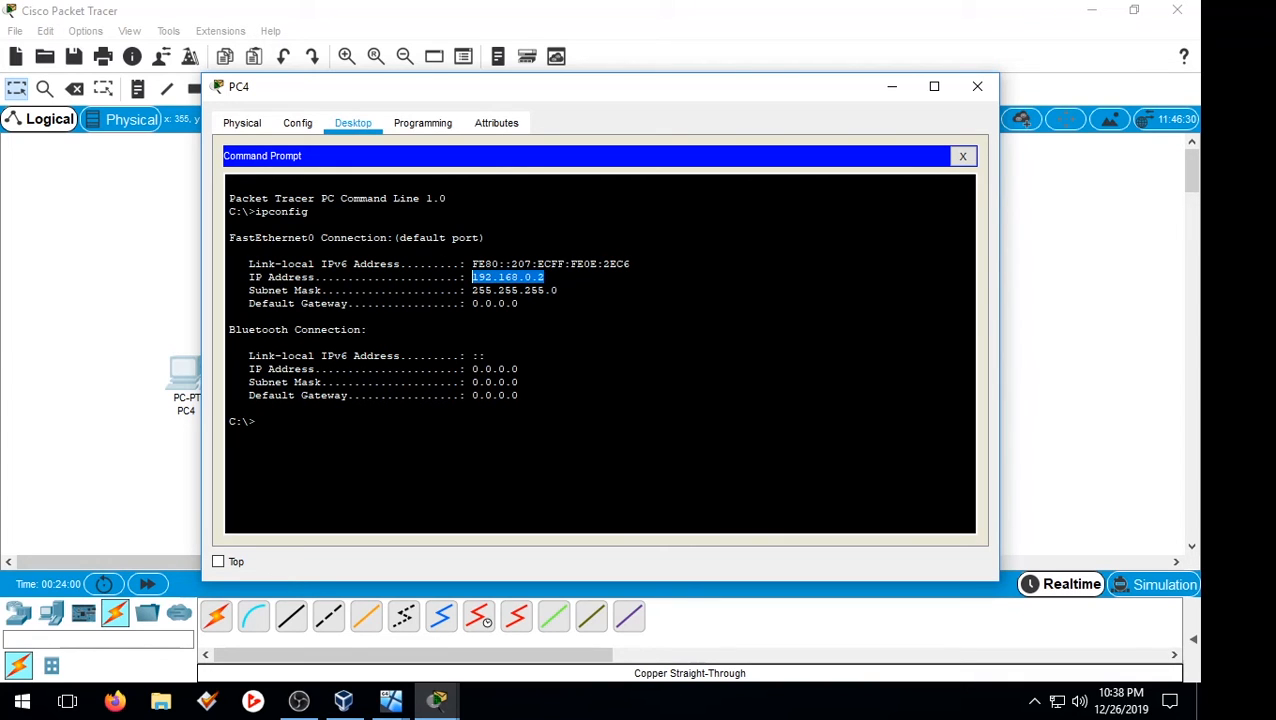
{"action": "left_click", "coordinate": [977, 86]}
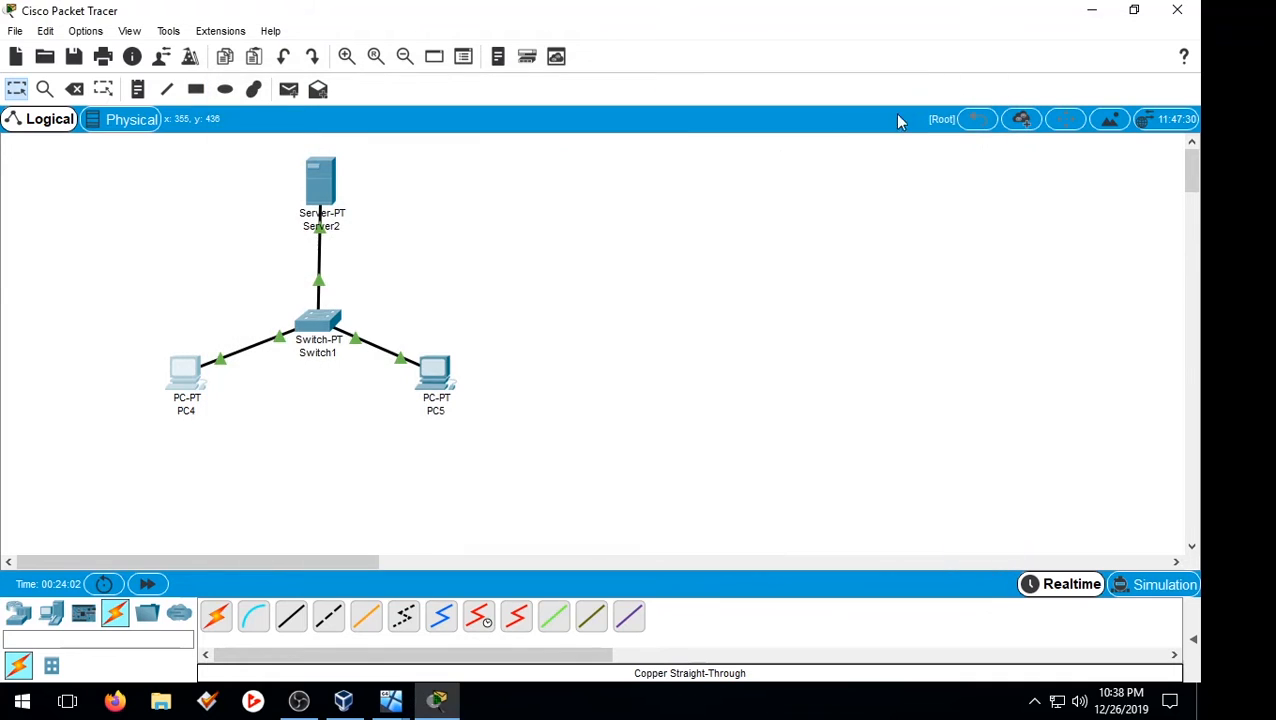
Step: Check PC5's DHCP-assigned address 192.168.0.3 with ipconfig, then exit Packet Tracer without saving
{"action": "left_click", "coordinate": [435, 378]}
{"action": "left_click", "coordinate": [350, 123]}
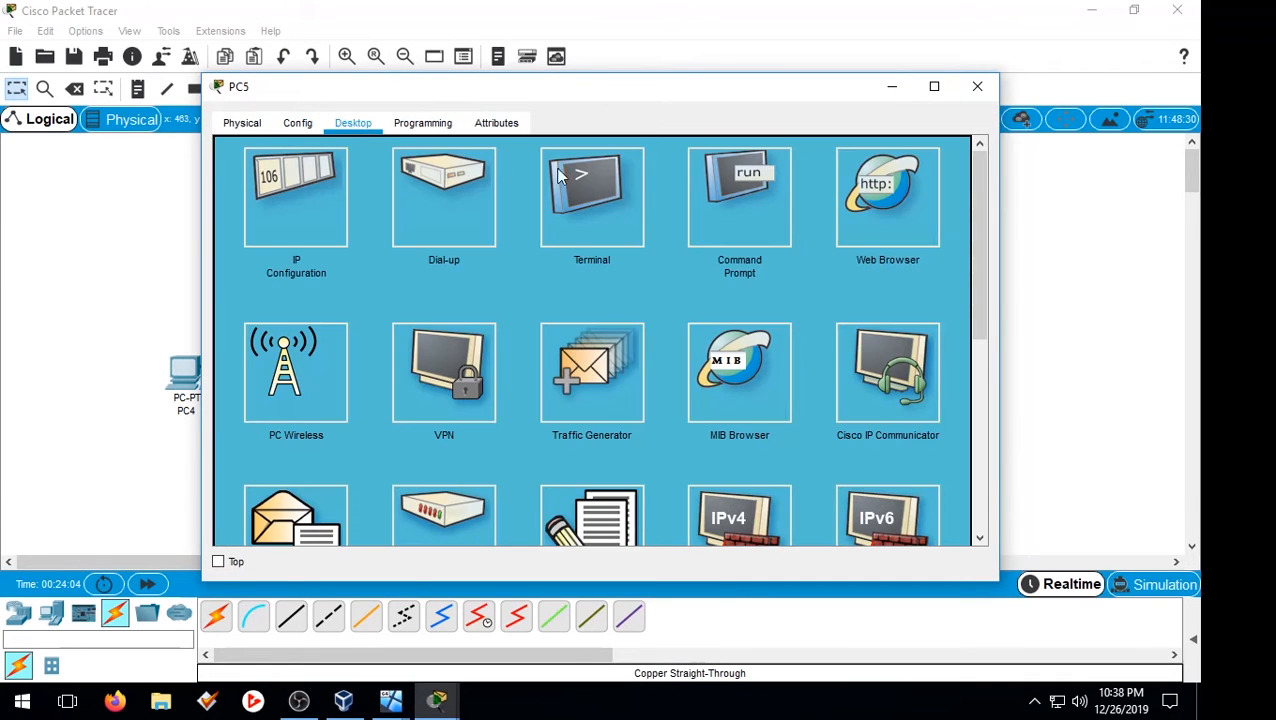
{"action": "left_click", "coordinate": [739, 197]}
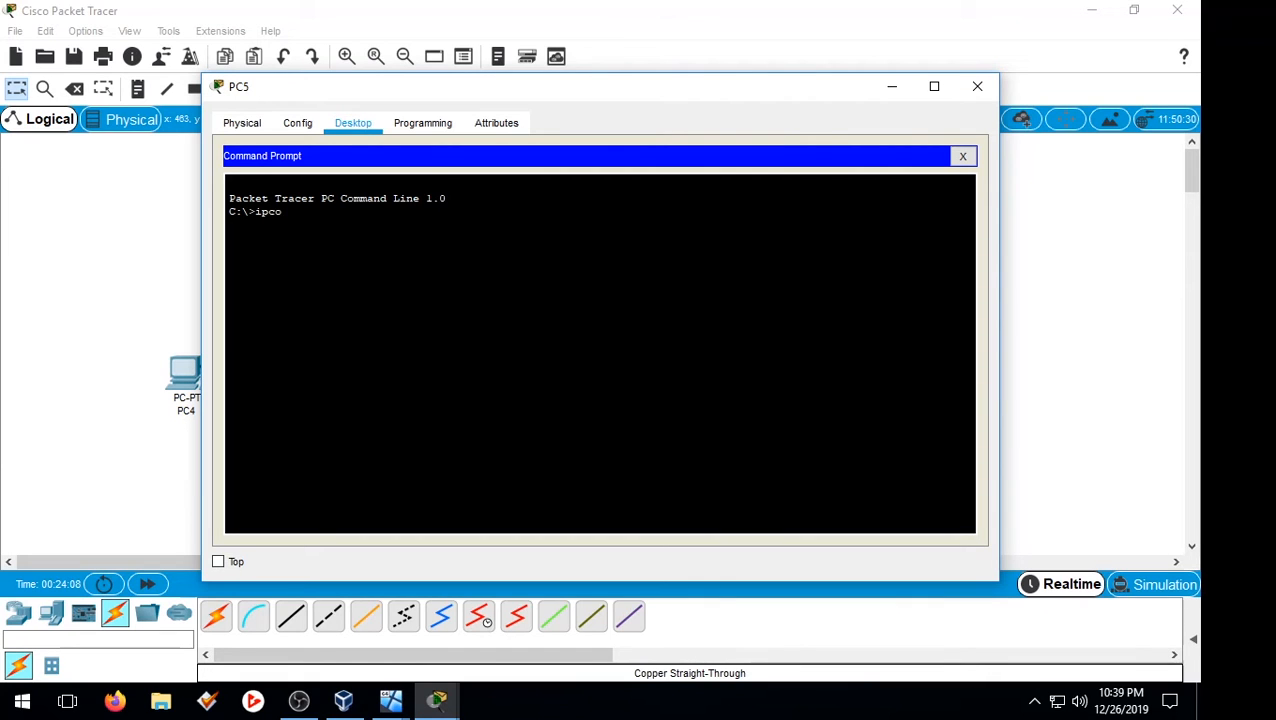
{"action": "key", "text": "Return"}
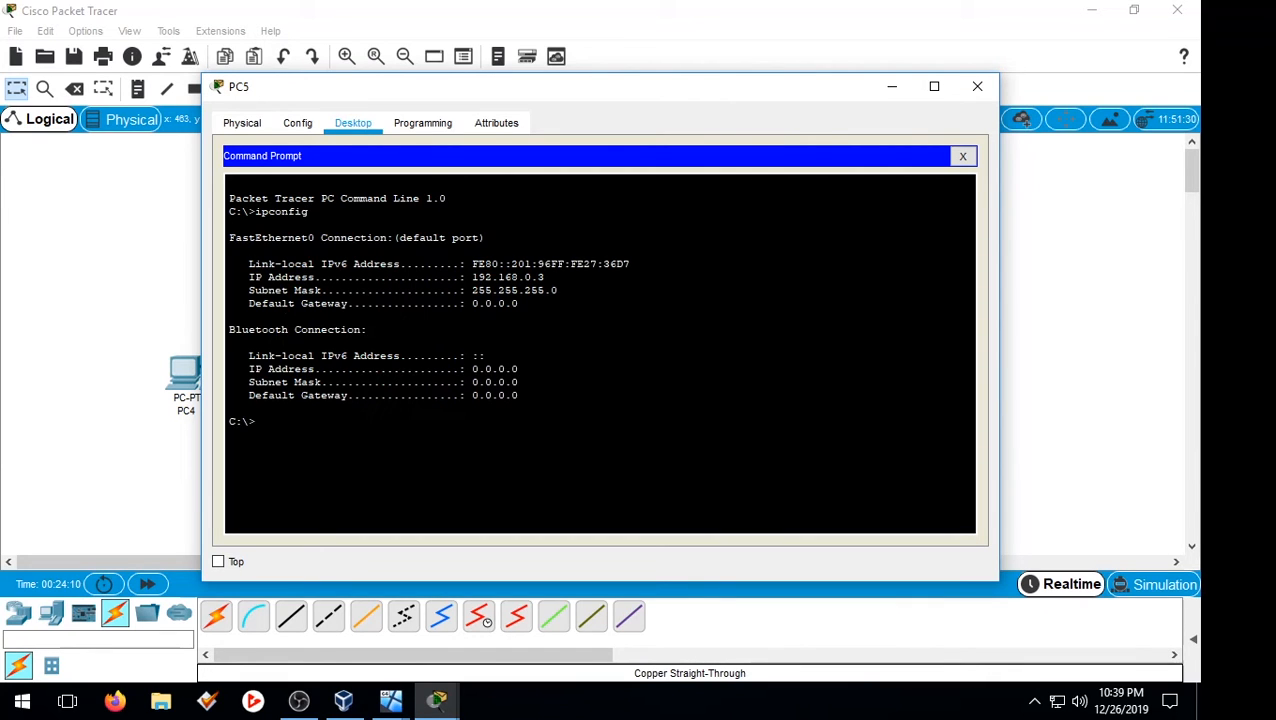
{"action": "left_click_drag", "start_coordinate": [545, 277], "coordinate": [471, 277]}
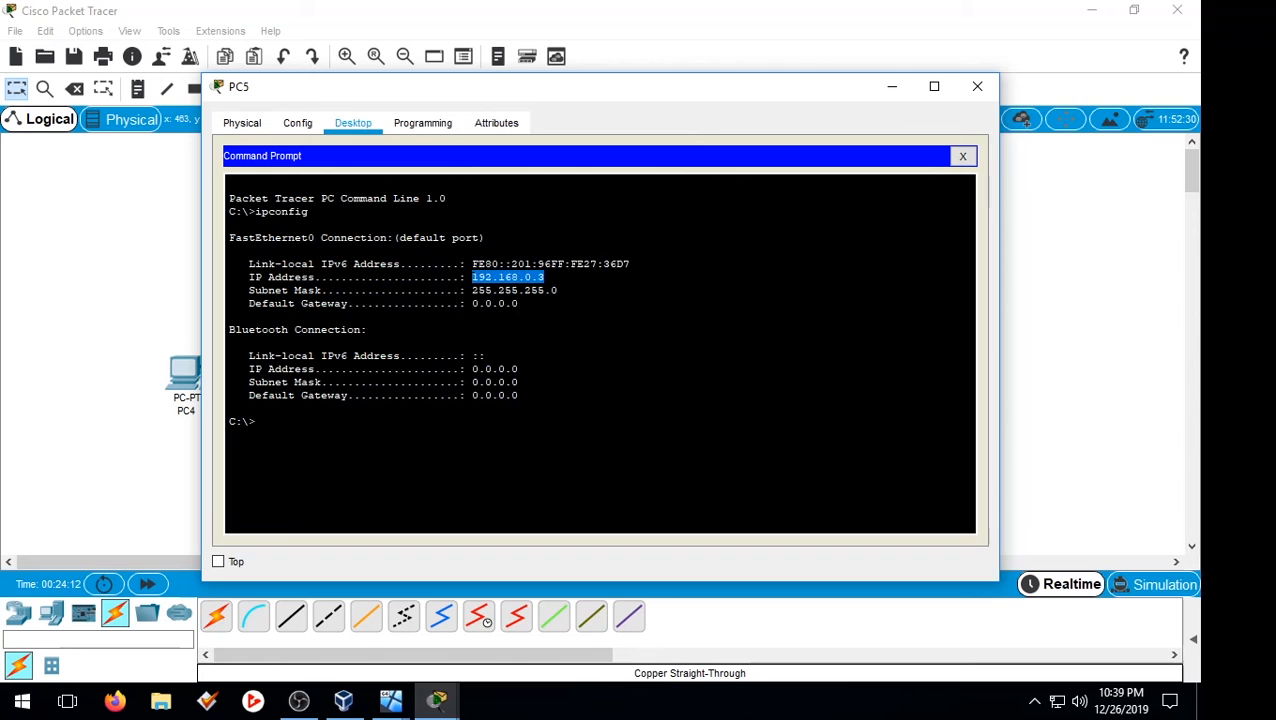
{"action": "left_click", "coordinate": [546, 277]}
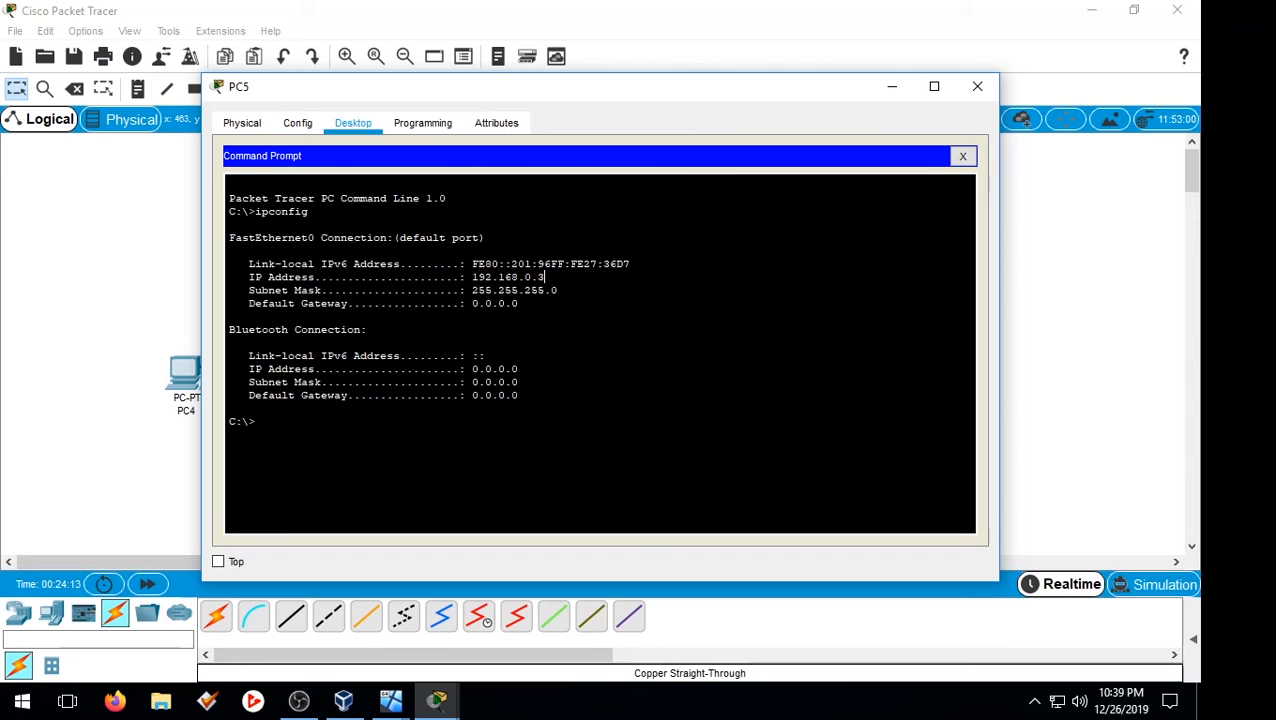
{"action": "left_click", "coordinate": [966, 157]}
{"action": "left_click", "coordinate": [986, 82]}
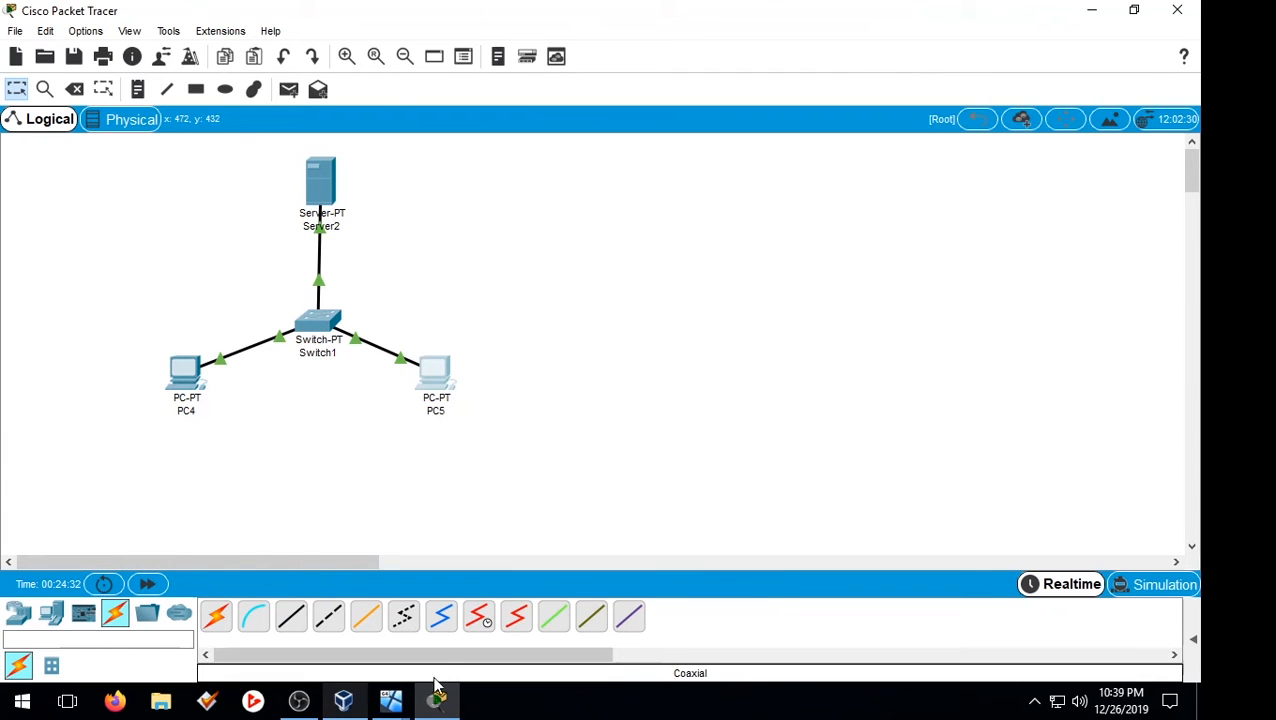
{"action": "left_click", "coordinate": [1177, 10]}
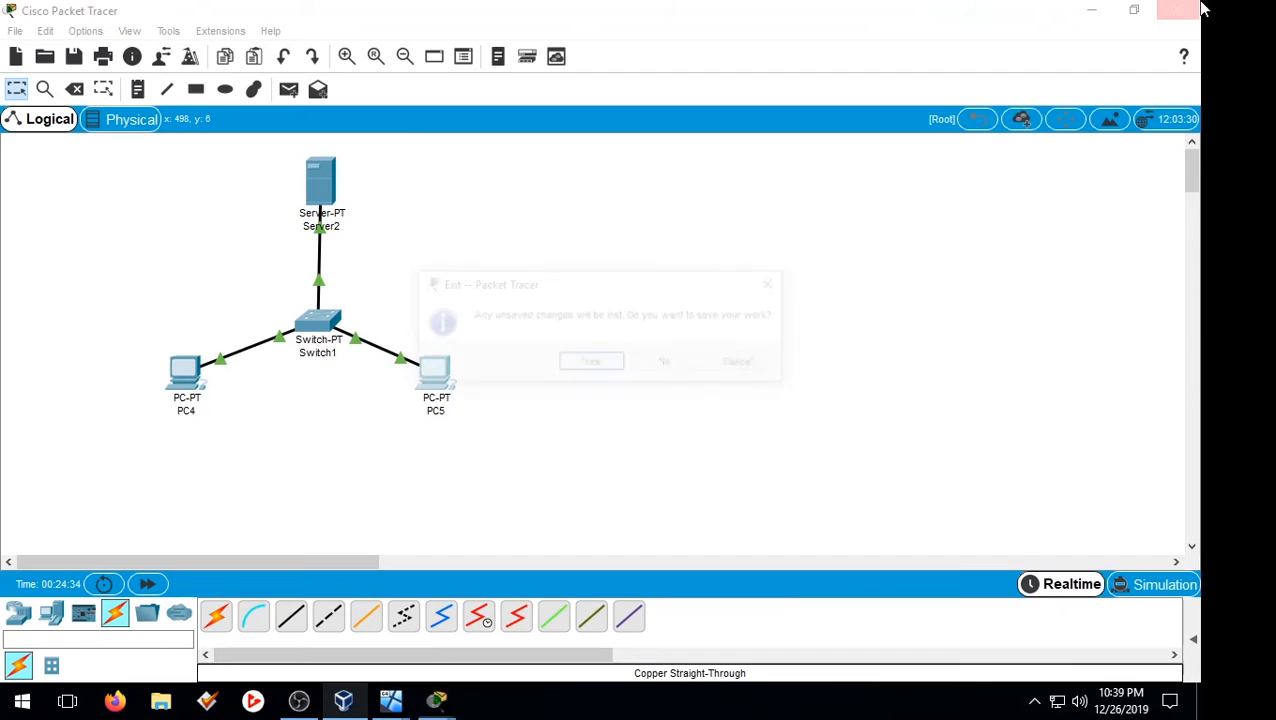
{"action": "left_click", "coordinate": [668, 364]}
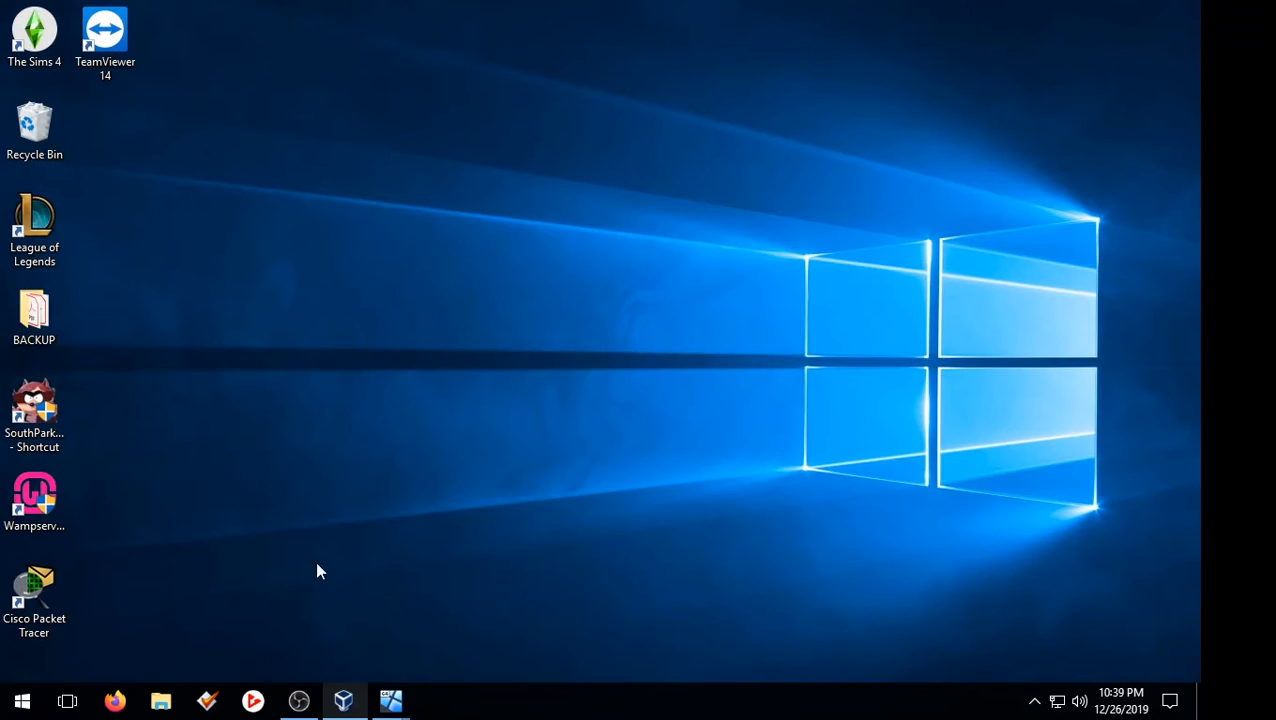
Step: Resume the paused Win Server 2019 VM and launch the Add Roles and Features Wizard
{"action": "mouse_move", "coordinate": [387, 707]}
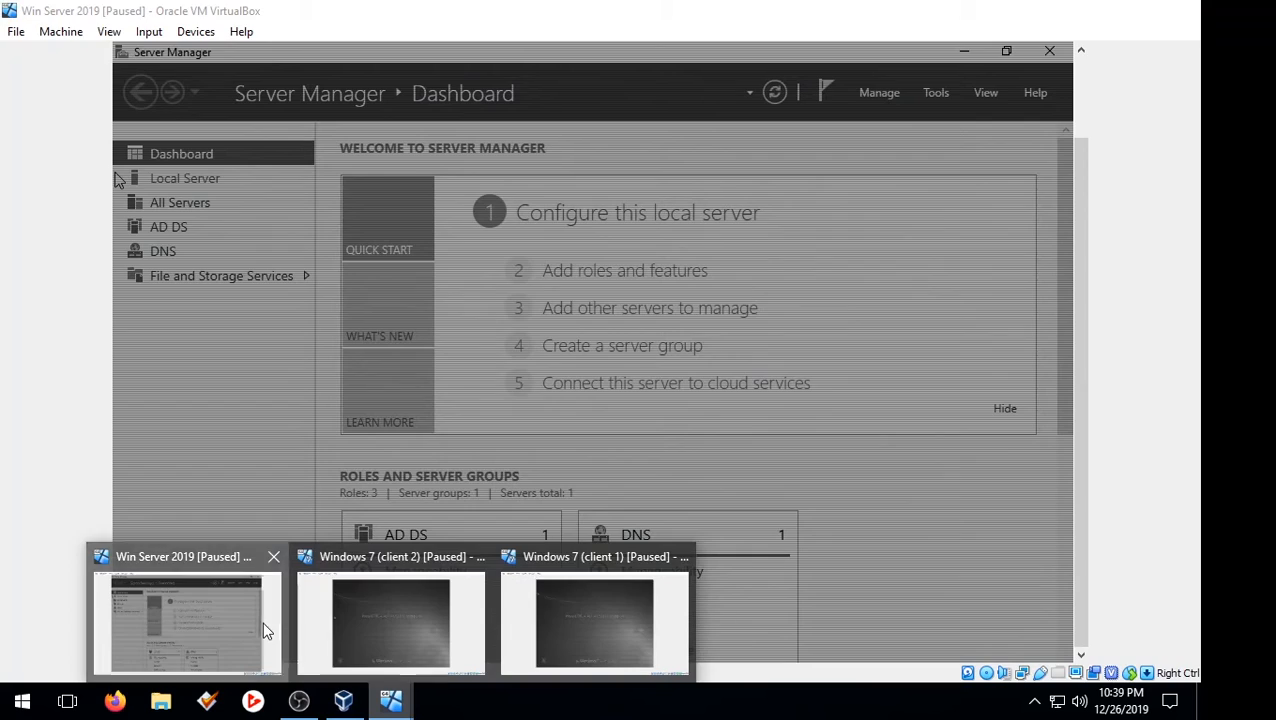
{"action": "left_click", "coordinate": [262, 621]}
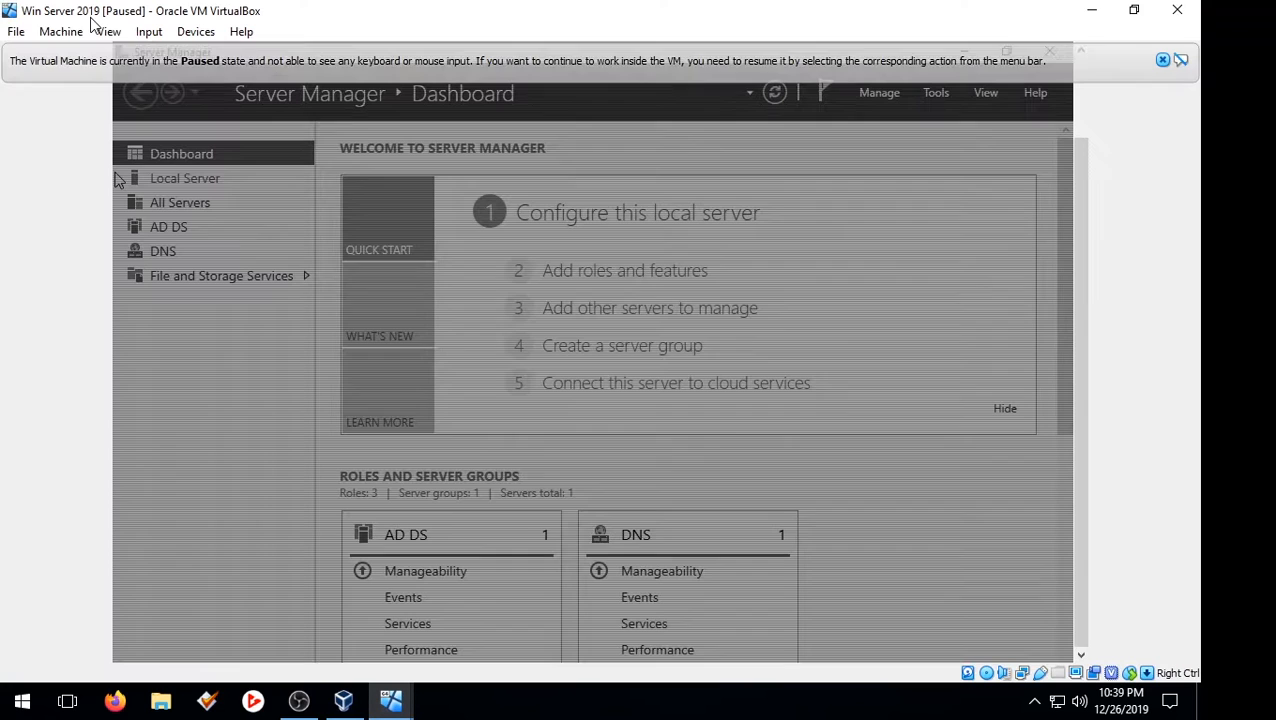
{"action": "left_click", "coordinate": [68, 32]}
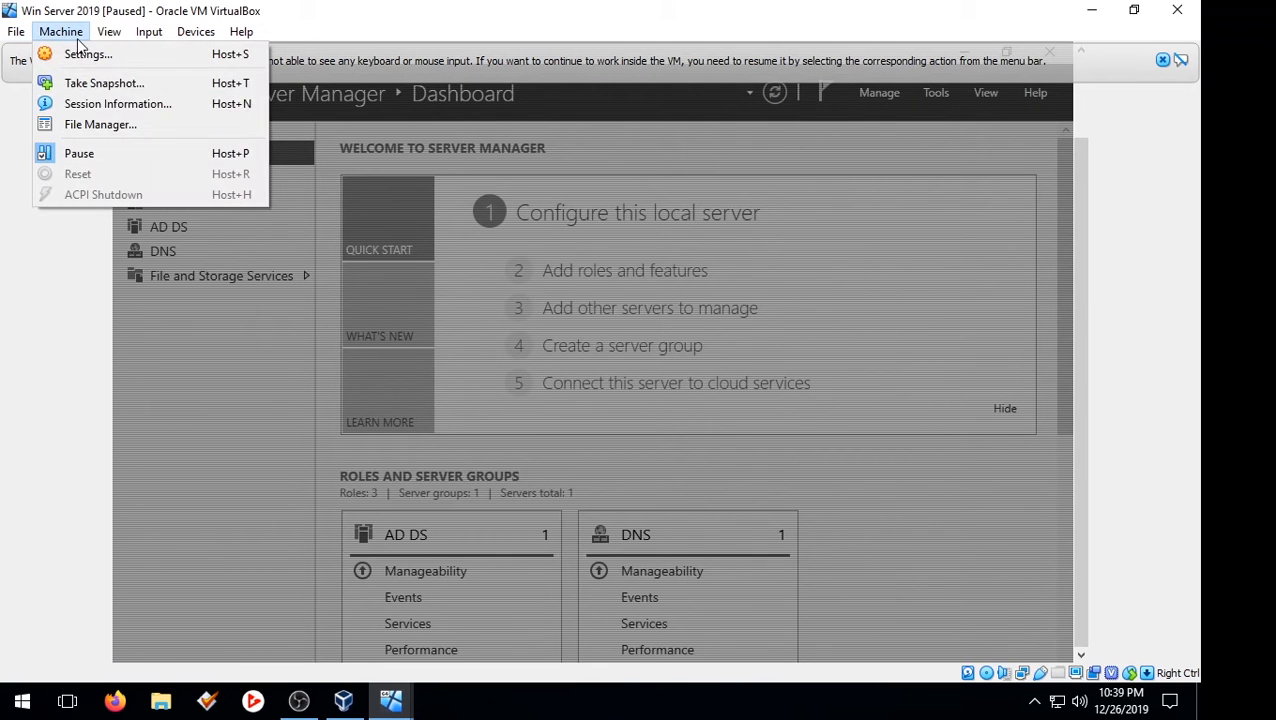
{"action": "left_click", "coordinate": [112, 153]}
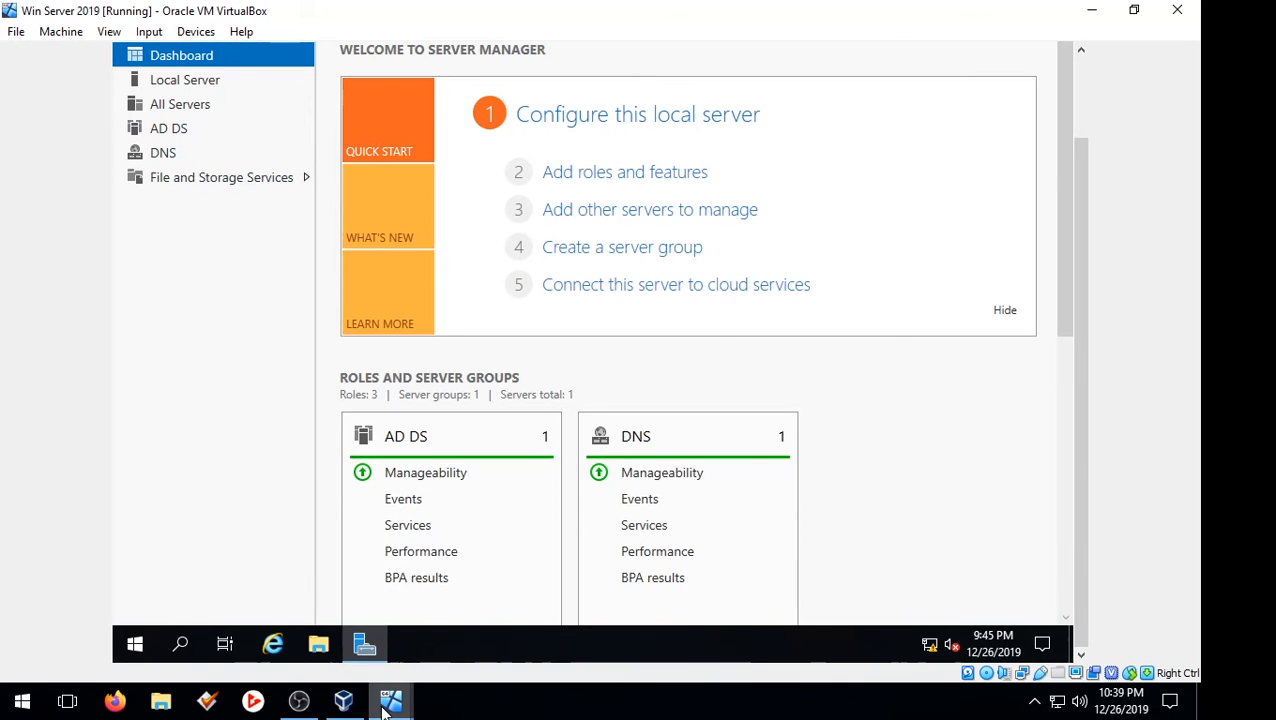
{"action": "left_click", "coordinate": [389, 701]}
{"action": "scroll", "coordinate": [1080, 430], "scroll_direction": "up", "scroll_amount": 1}
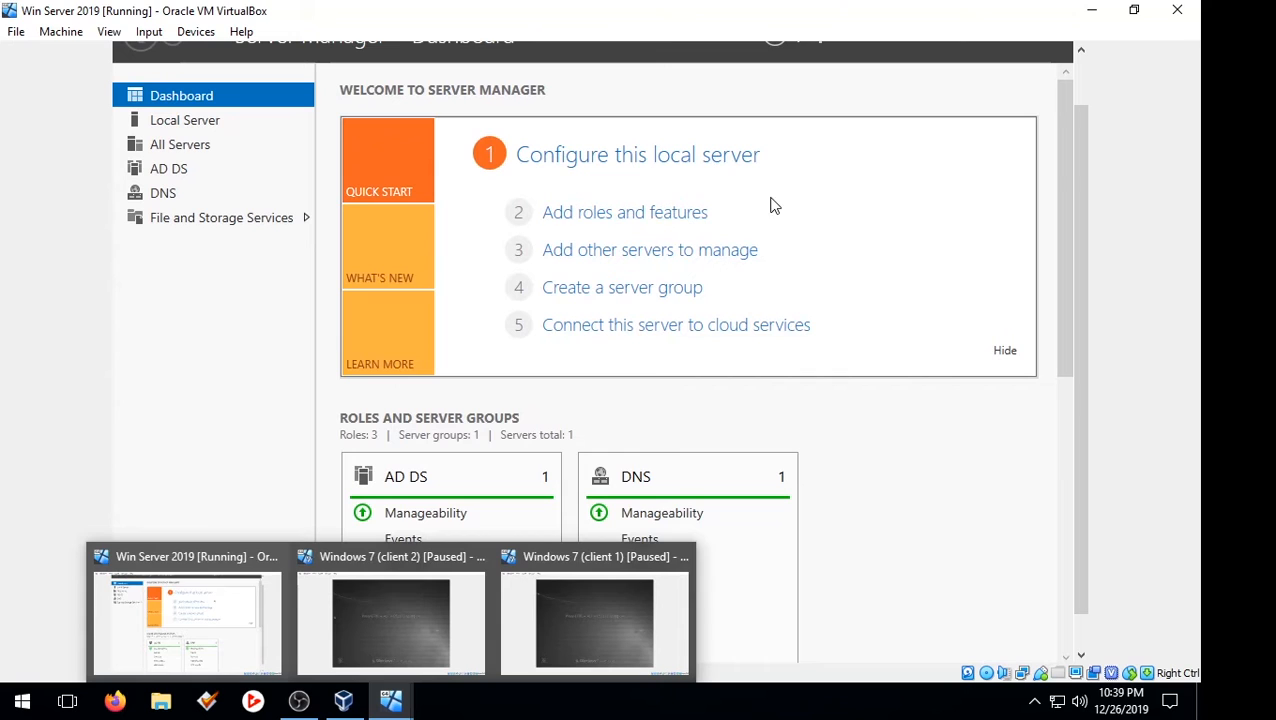
{"action": "left_click", "coordinate": [395, 706]}
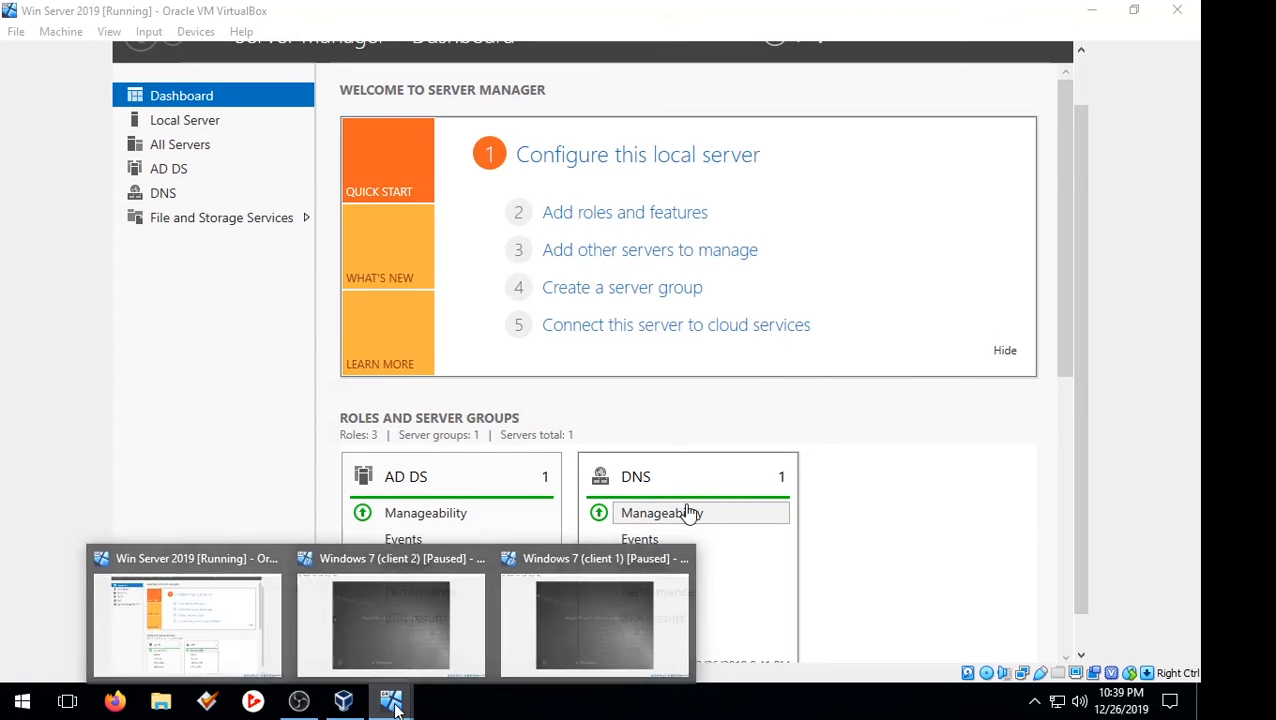
{"action": "left_click", "coordinate": [686, 217]}
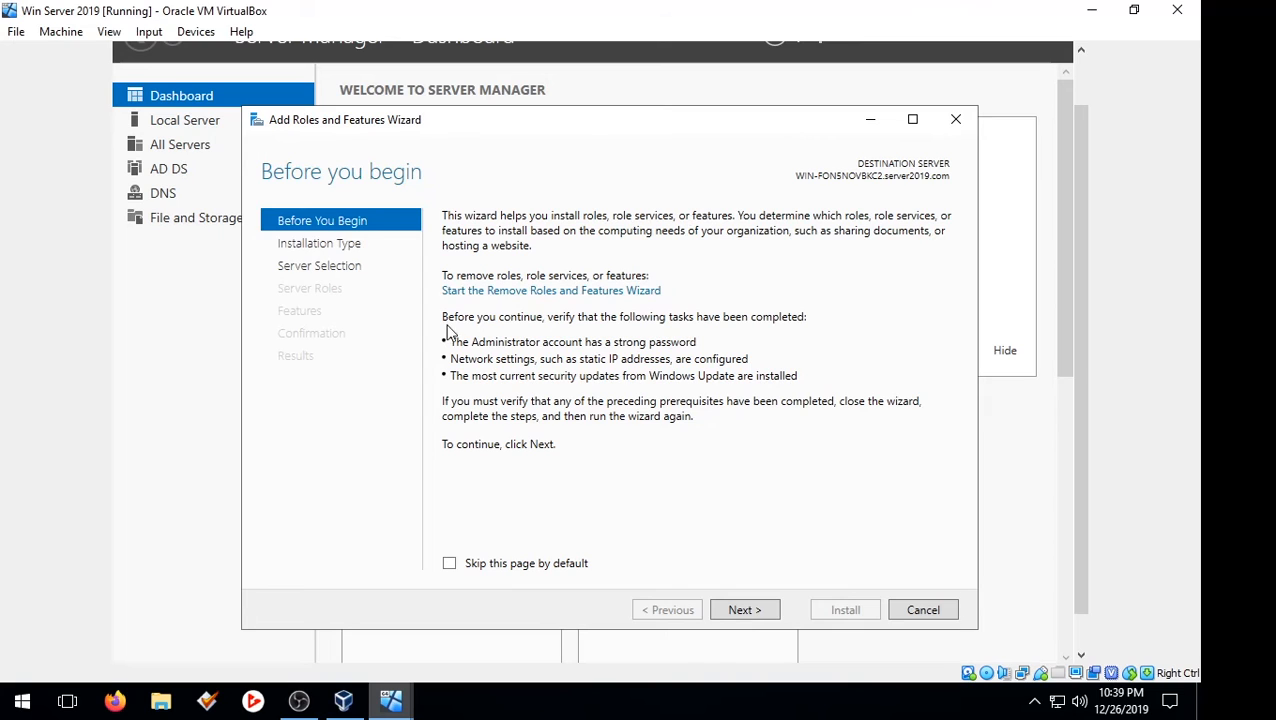
Step: Install the DHCP Server role with its management tools via a role-based installation on this server
{"action": "left_click", "coordinate": [762, 610]}
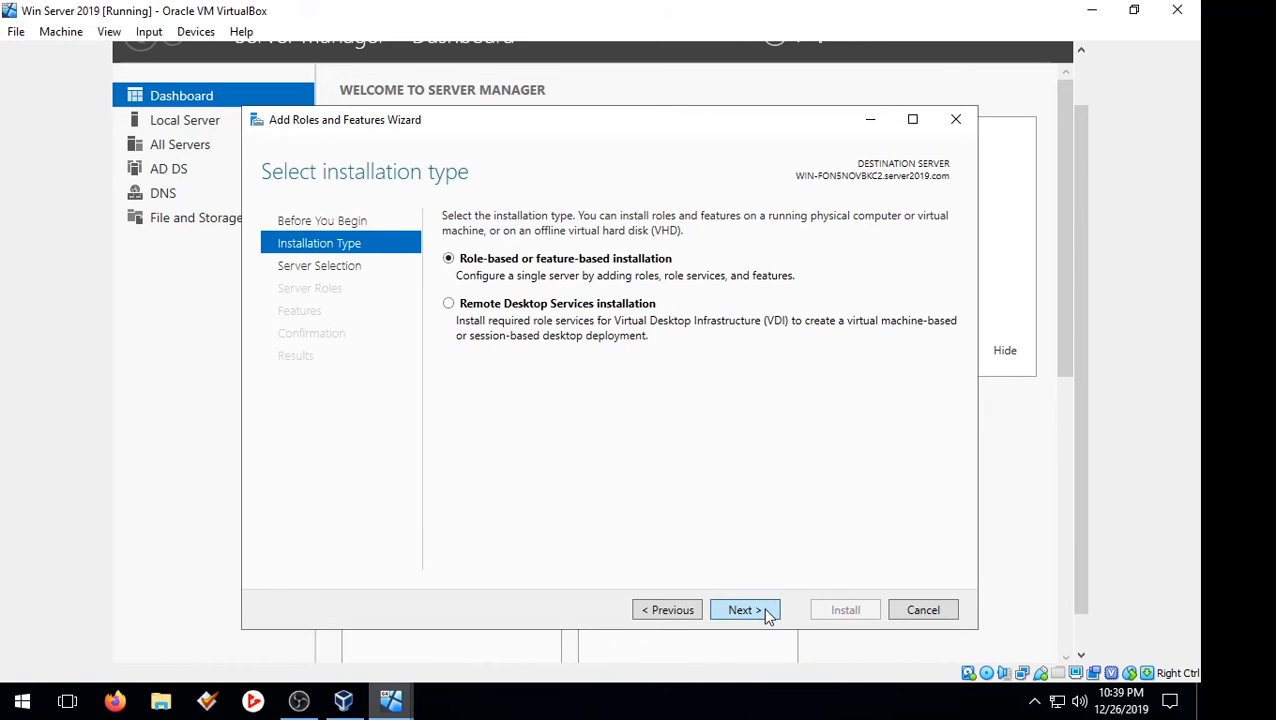
{"action": "left_click", "coordinate": [766, 612]}
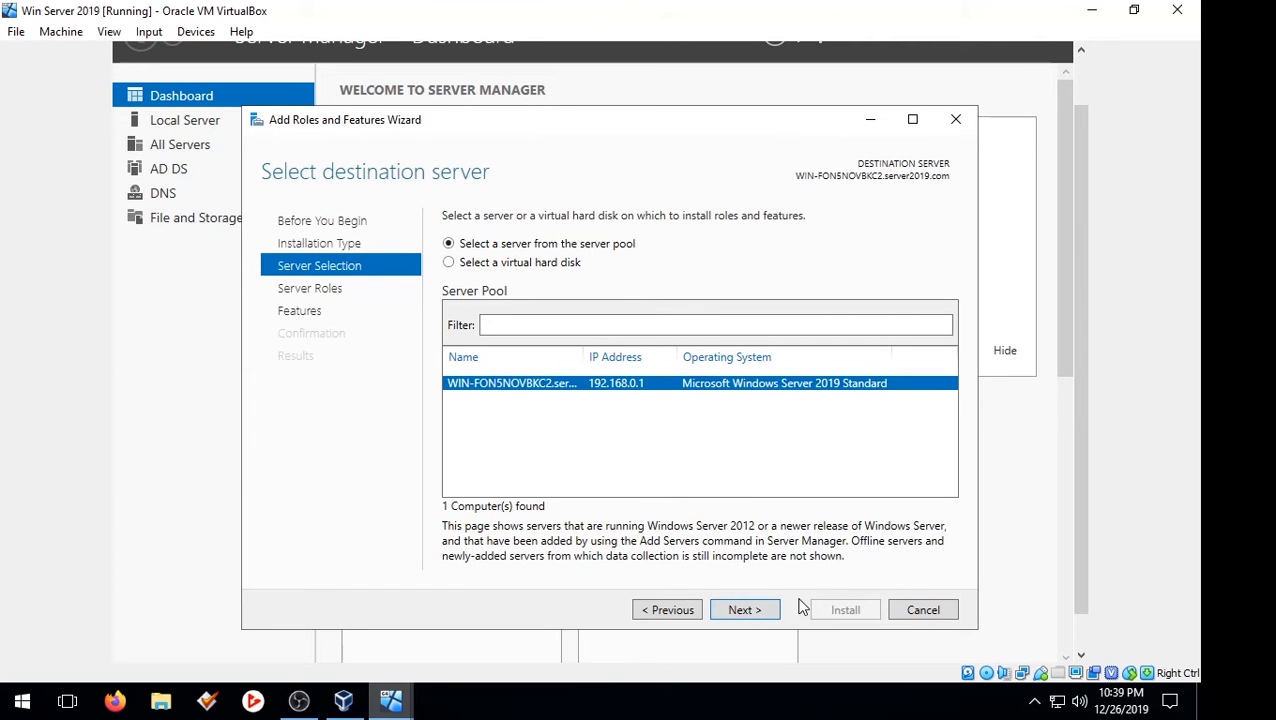
{"action": "left_click", "coordinate": [766, 612]}
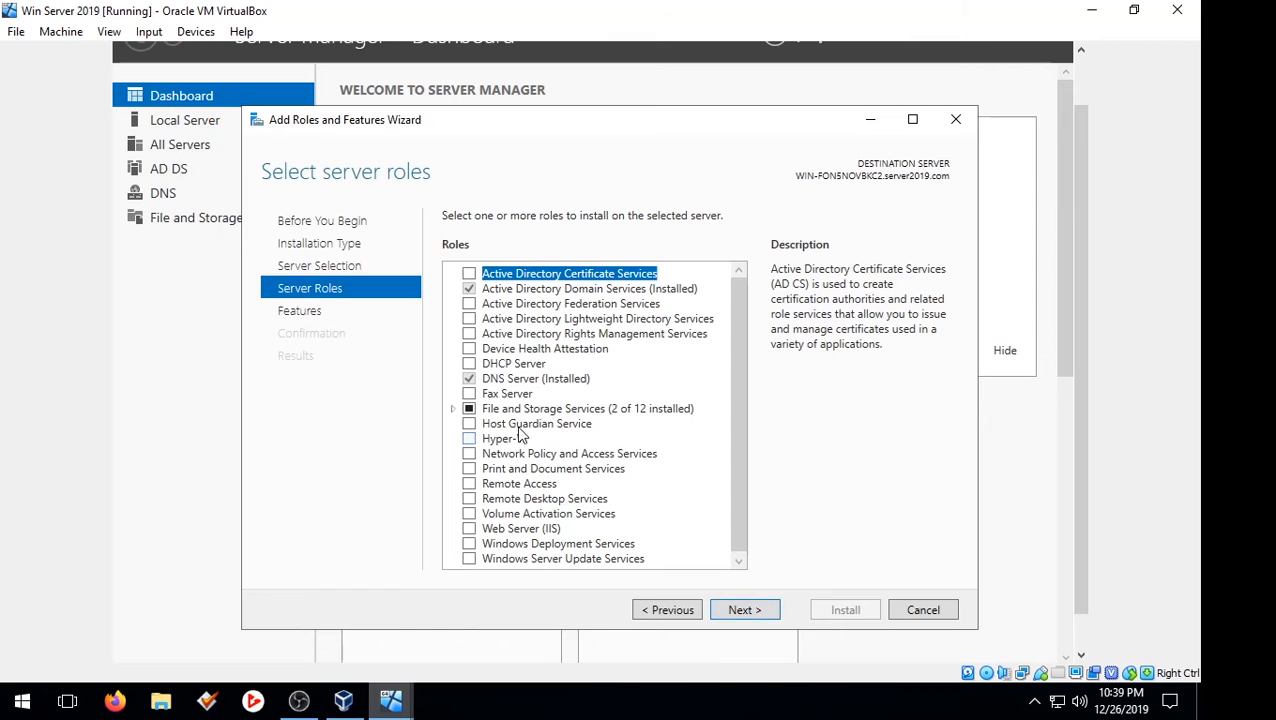
{"action": "left_click", "coordinate": [475, 364]}
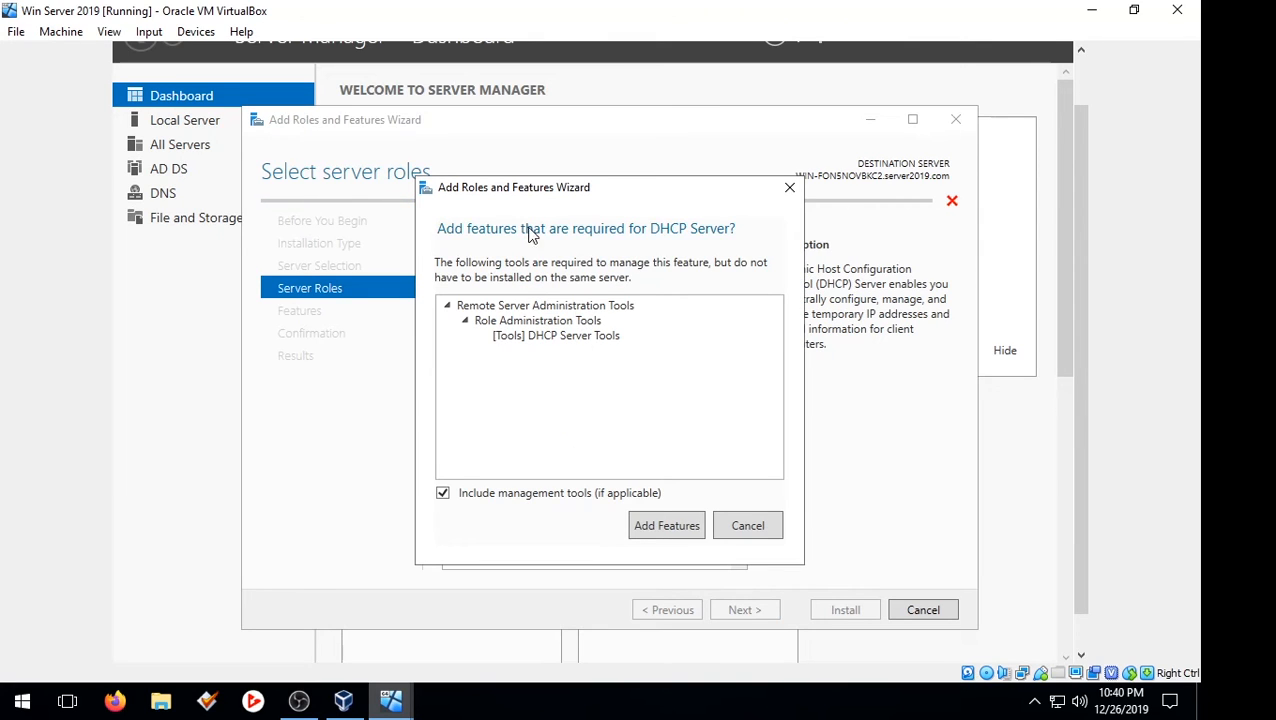
{"action": "left_click", "coordinate": [666, 525]}
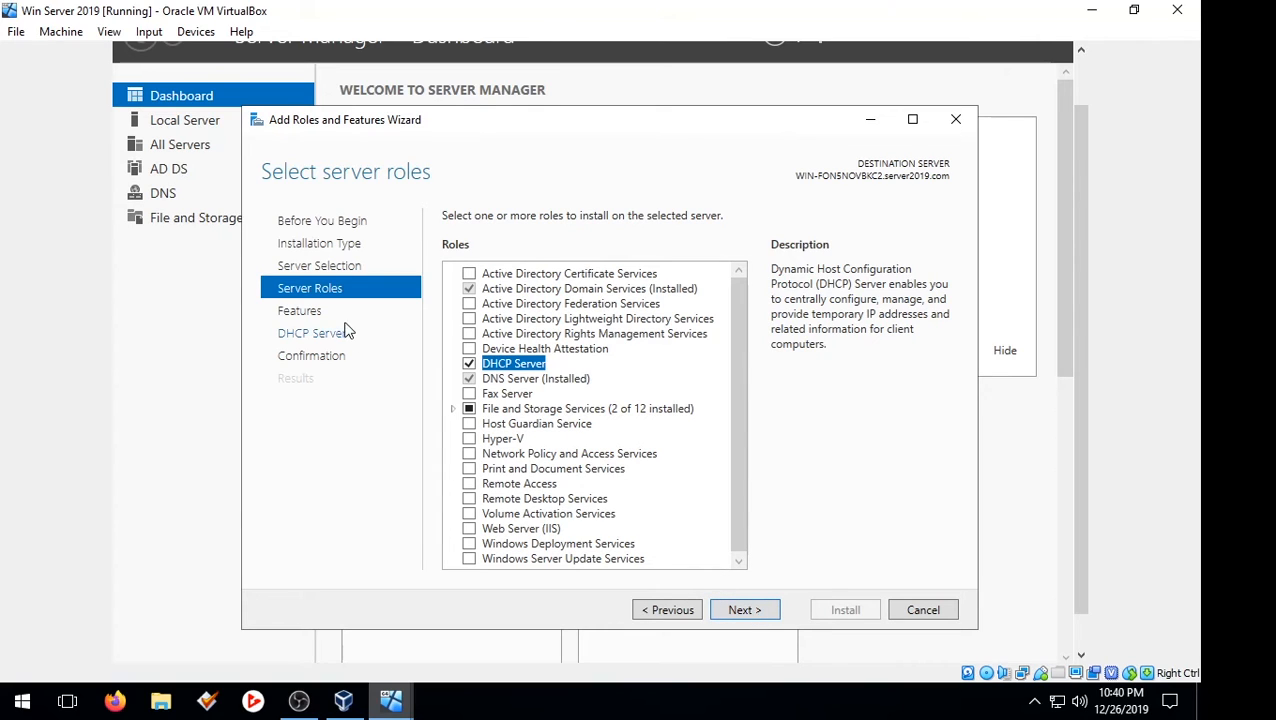
{"action": "left_click", "coordinate": [768, 611]}
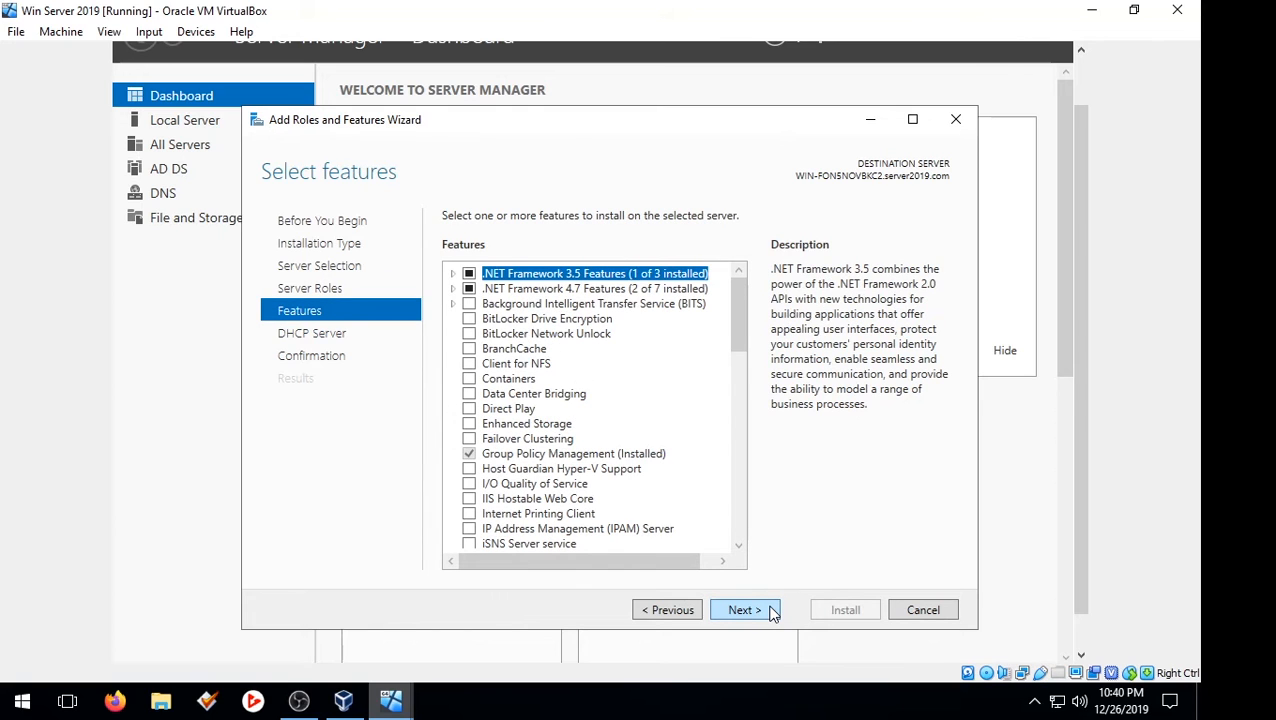
{"action": "left_click", "coordinate": [768, 611]}
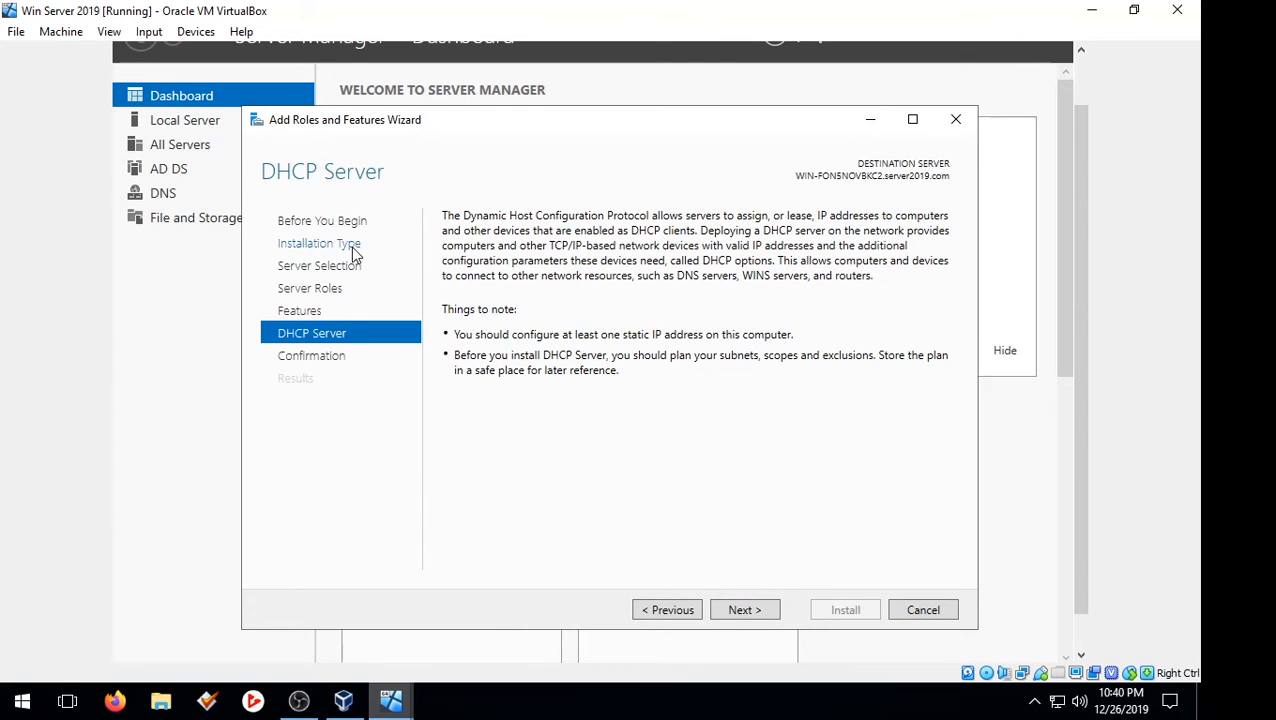
{"action": "left_click", "coordinate": [758, 610]}
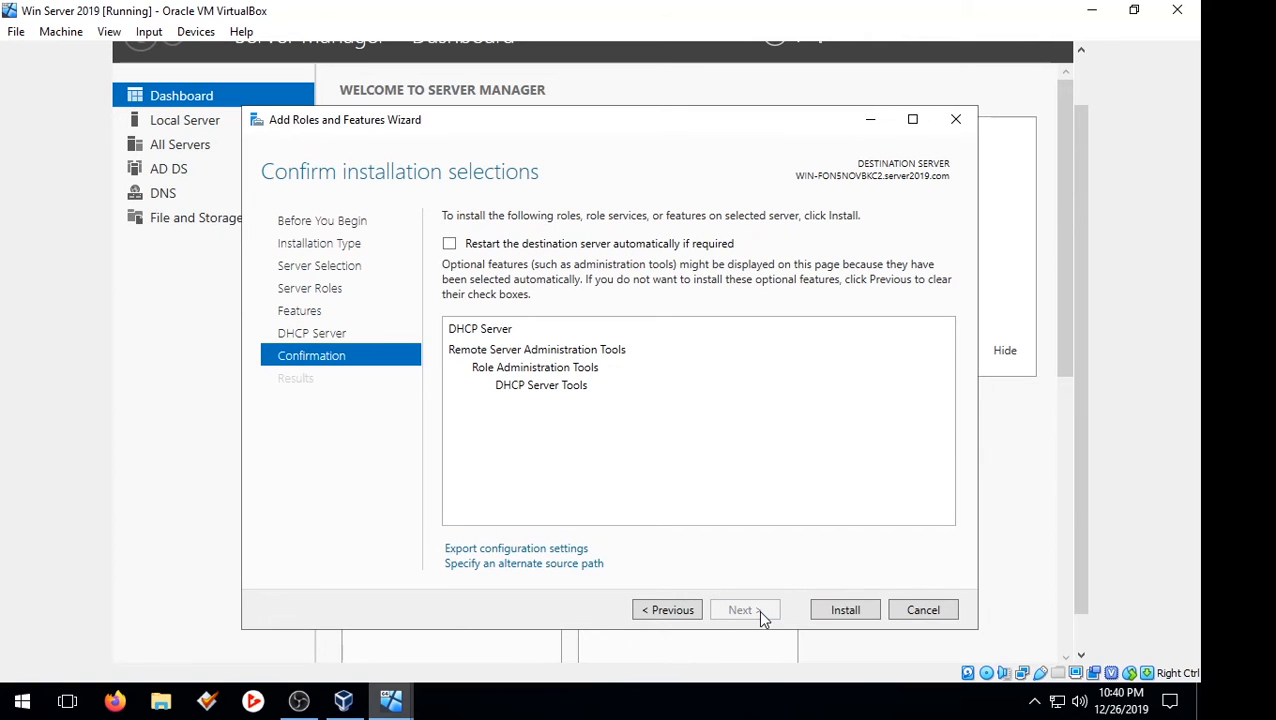
{"action": "left_click", "coordinate": [845, 612]}
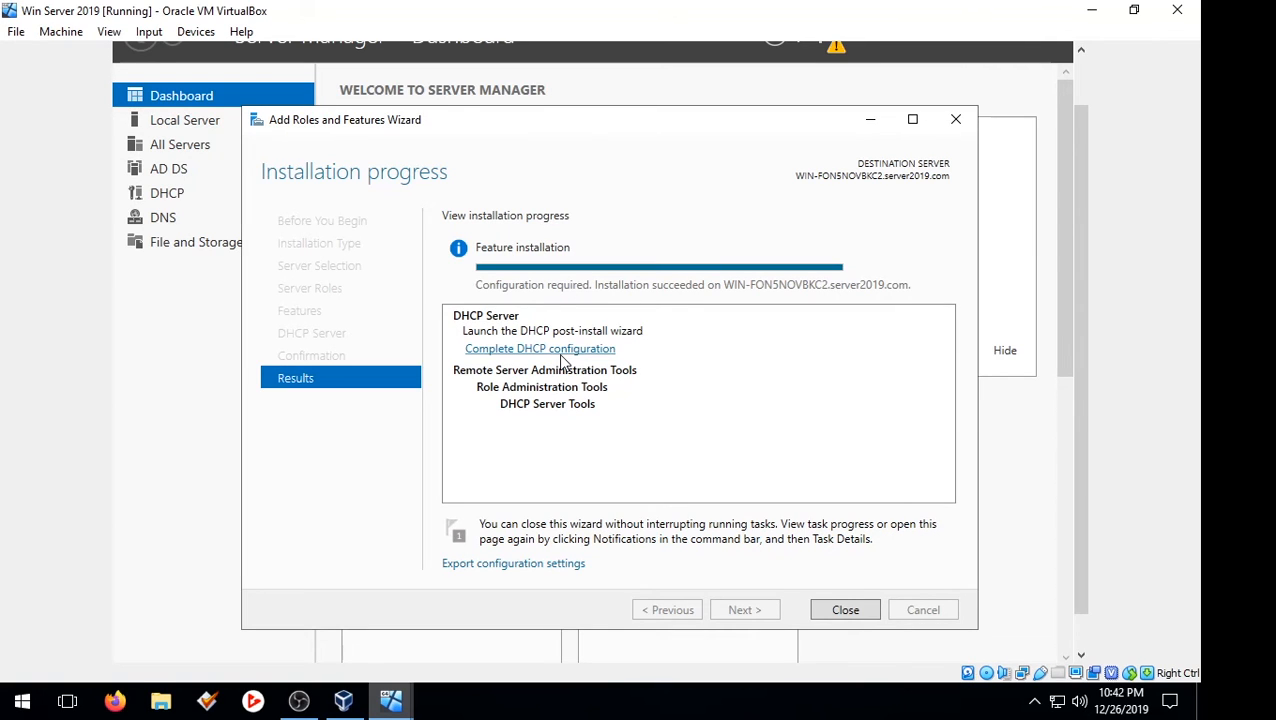
Step: Run the DHCP post-install configuration and commit the authorization with administrator credentials
{"action": "left_click", "coordinate": [565, 350]}
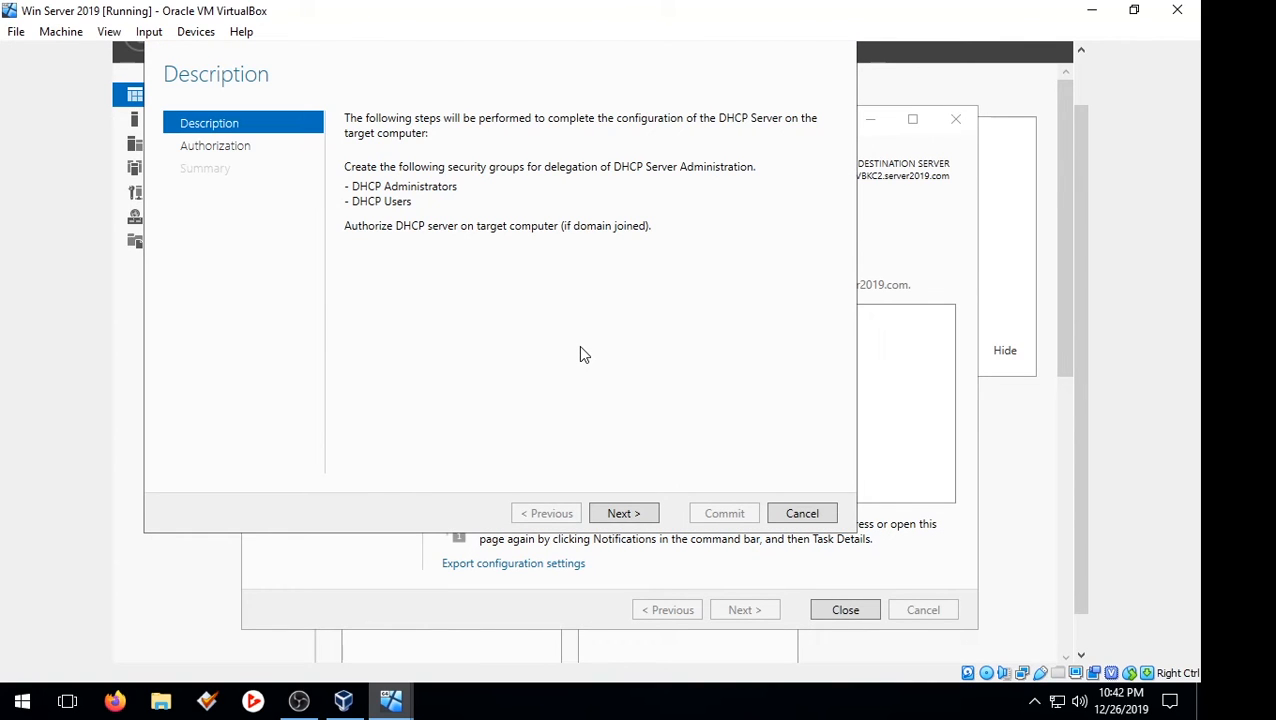
{"action": "left_click", "coordinate": [645, 514]}
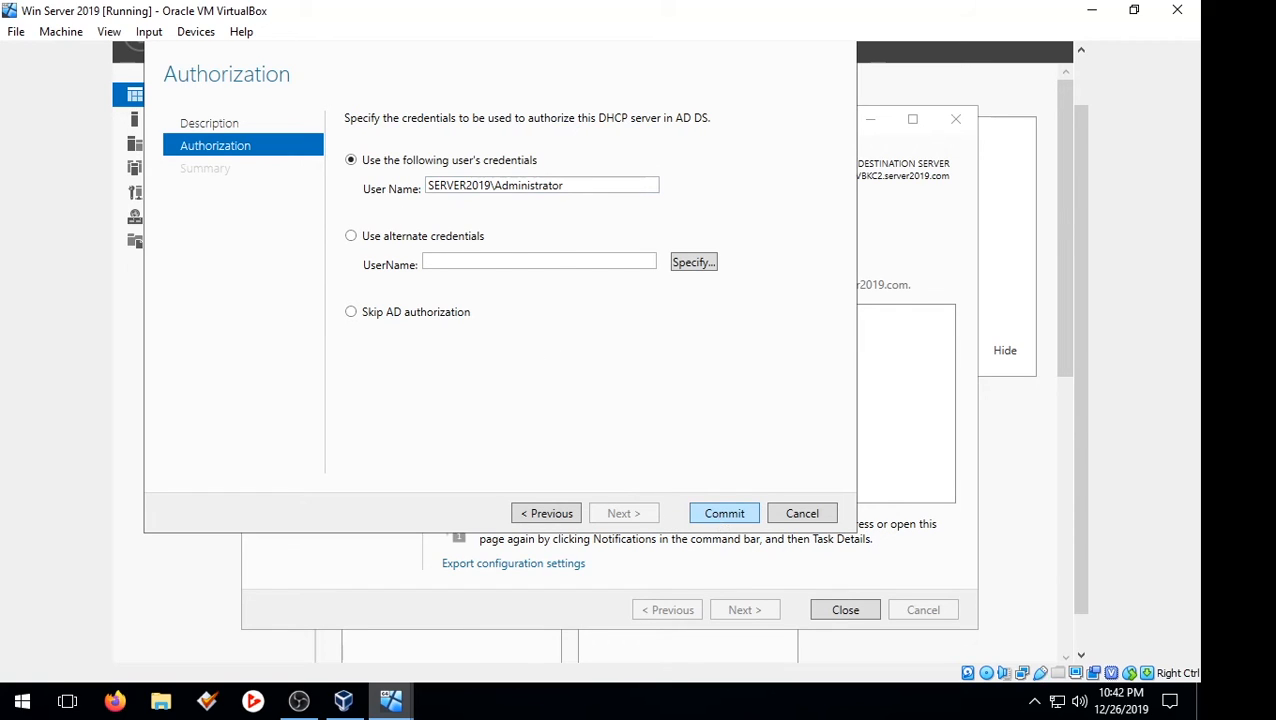
{"action": "left_click", "coordinate": [705, 512]}
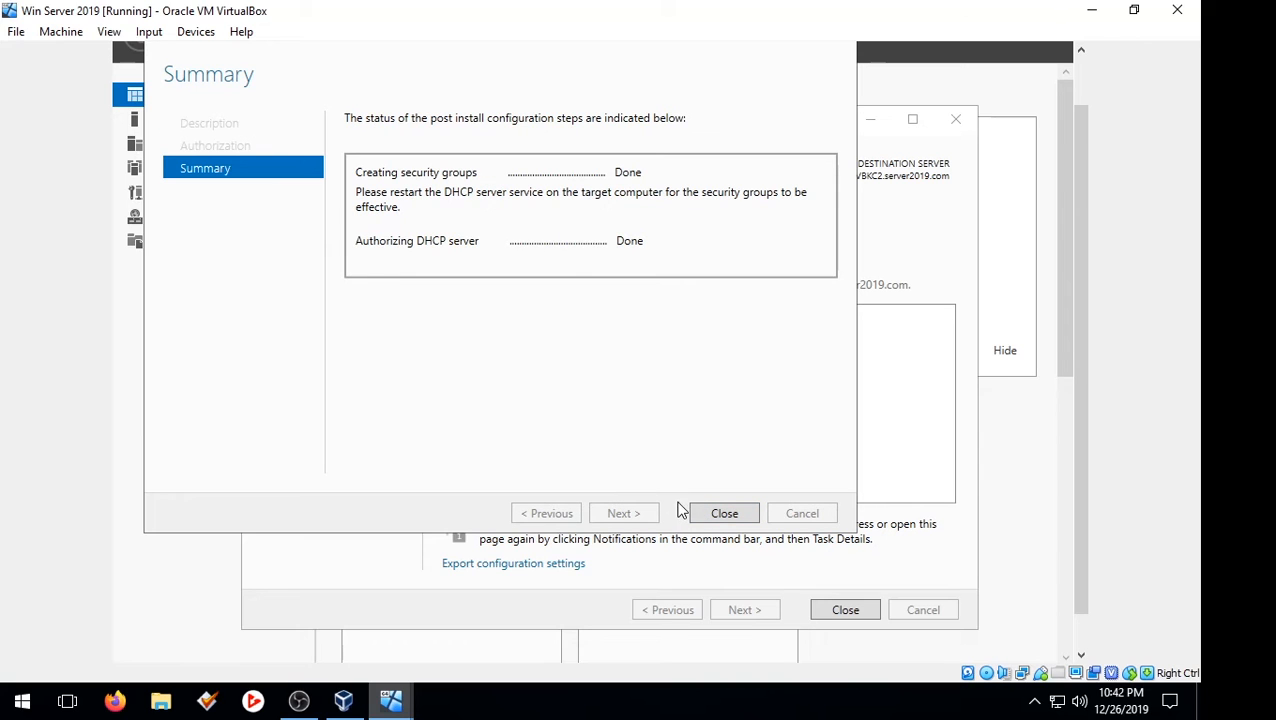
{"action": "left_click", "coordinate": [713, 512]}
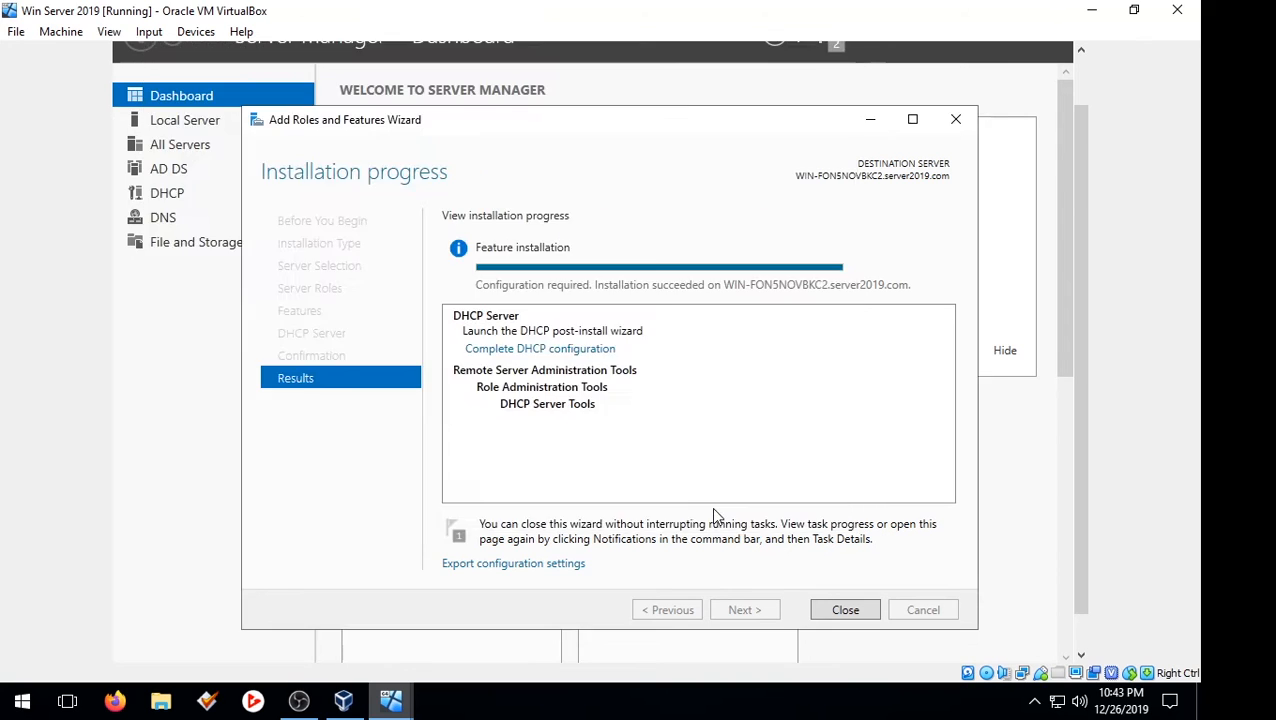
Step: Rerun the DHCP post-install configuration, then close the Add Roles and Features Wizard
{"action": "left_click", "coordinate": [580, 349]}
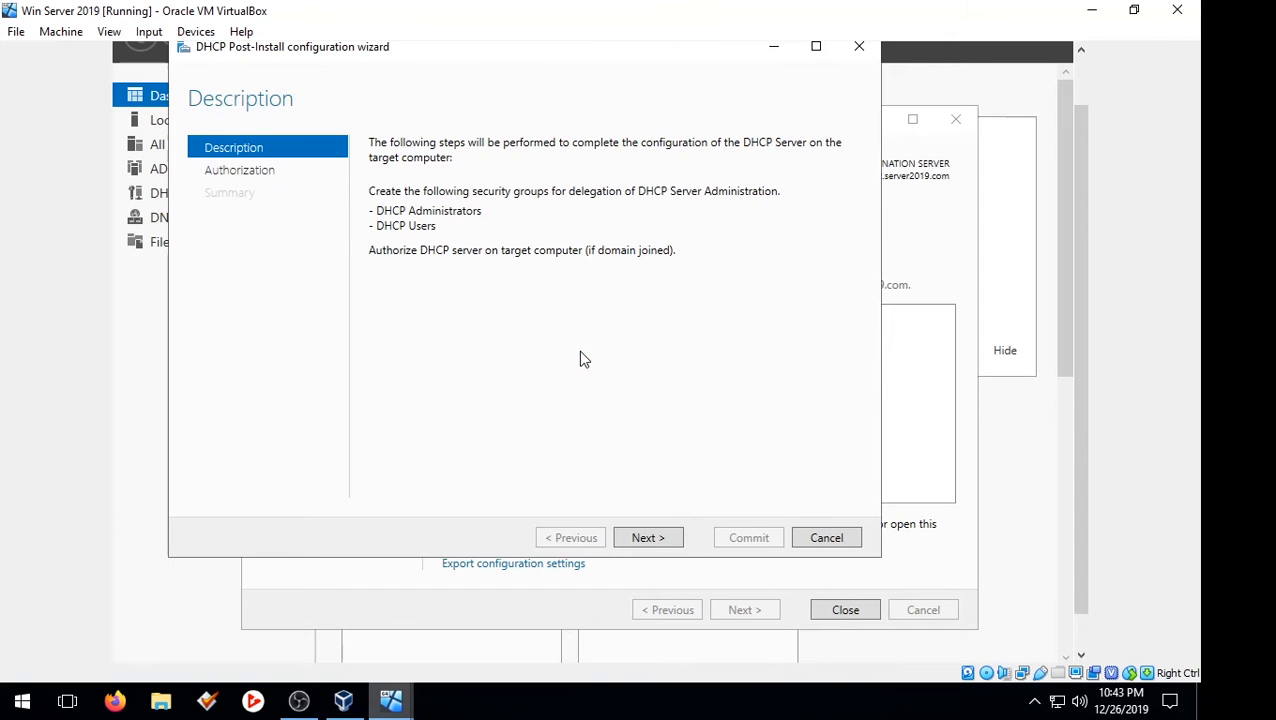
{"action": "left_click", "coordinate": [677, 540]}
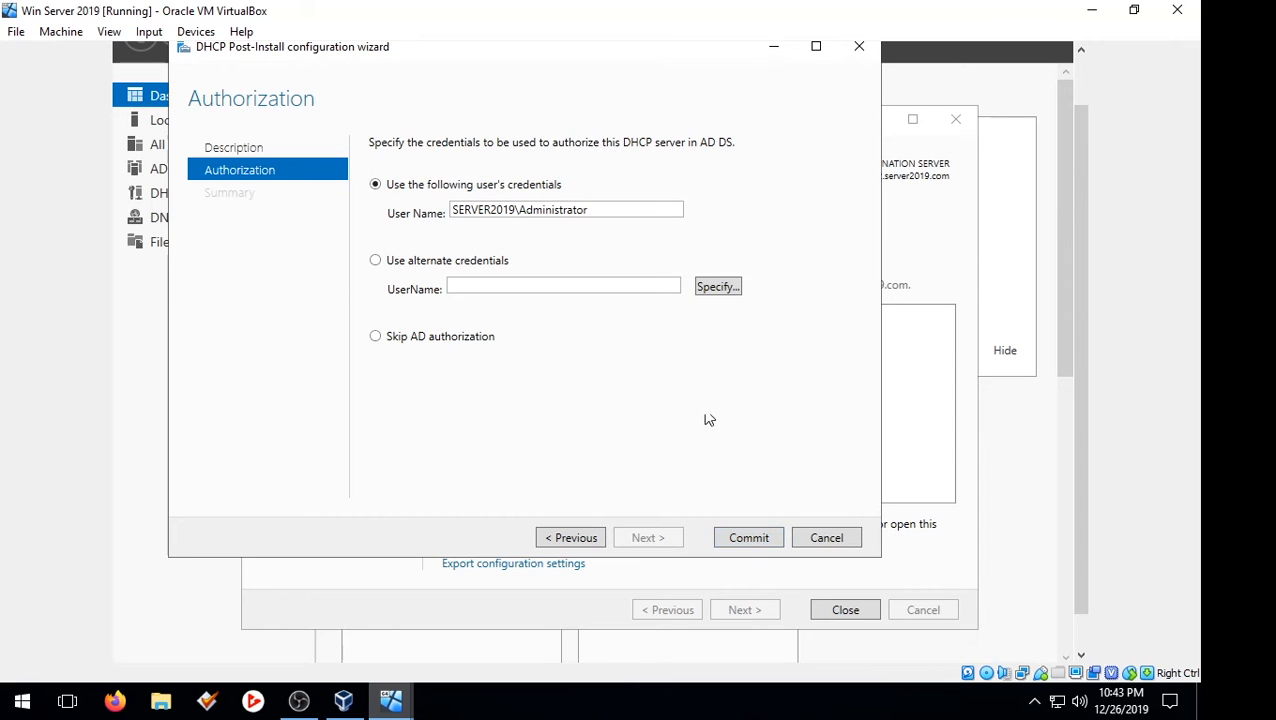
{"action": "left_click", "coordinate": [758, 540]}
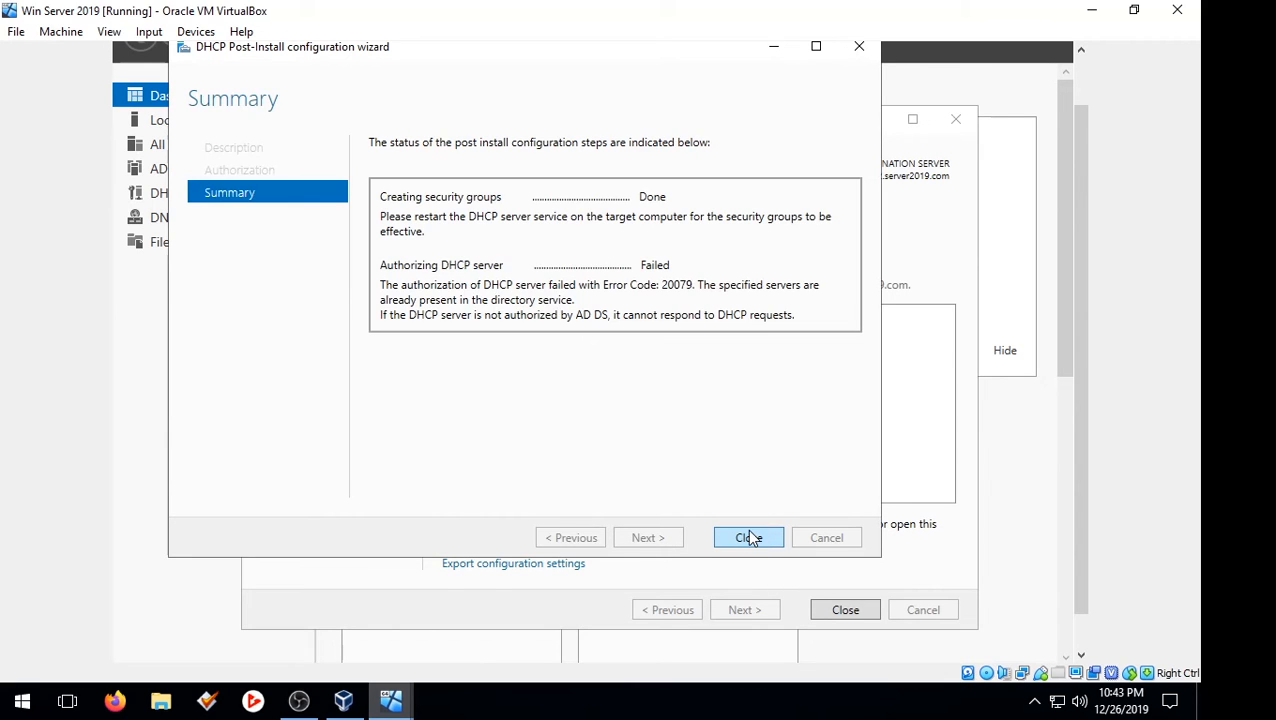
{"action": "left_click", "coordinate": [759, 538]}
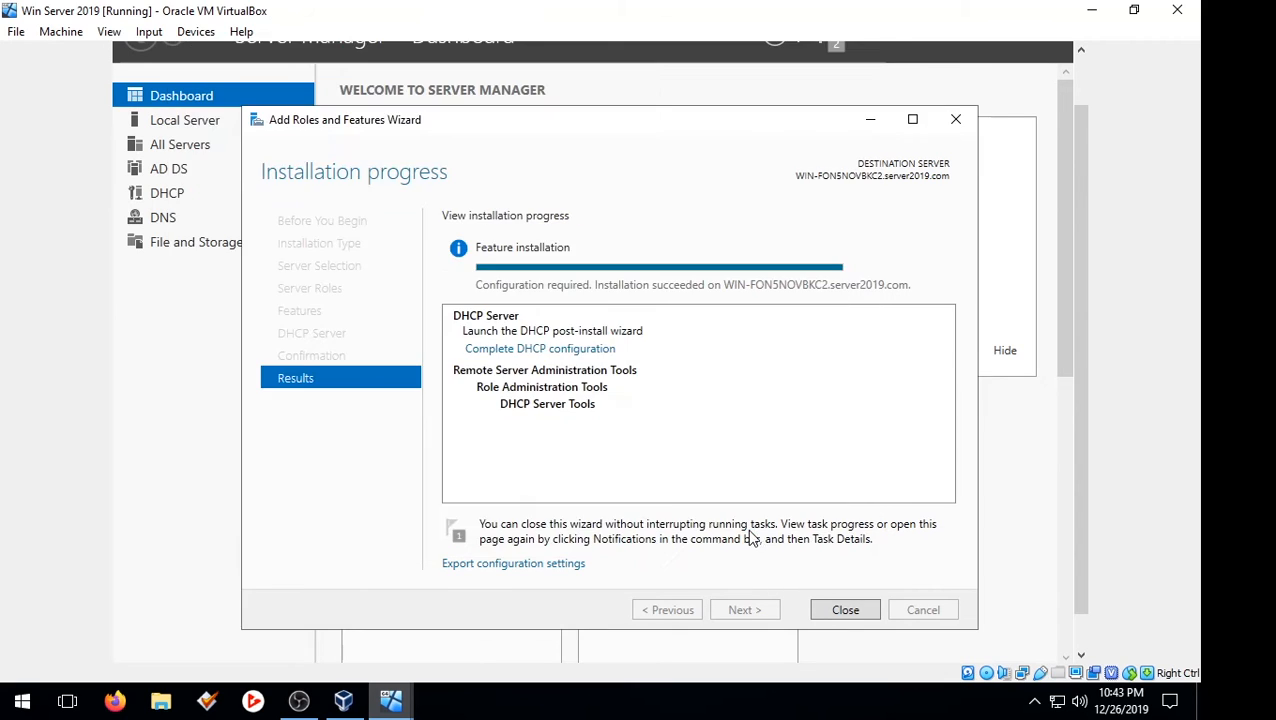
{"action": "left_click", "coordinate": [843, 612]}
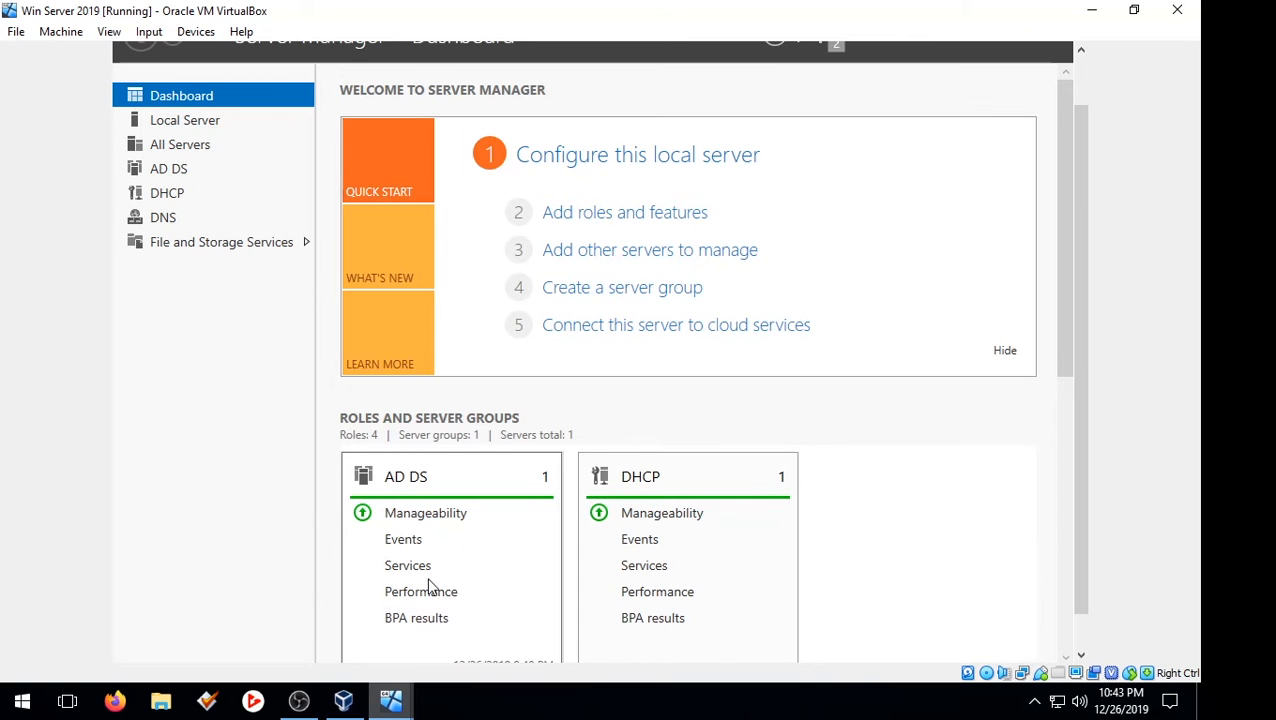
Step: Open the DHCP management console and expand the server down to its IPv4 node
{"action": "left_click", "coordinate": [311, 702]}
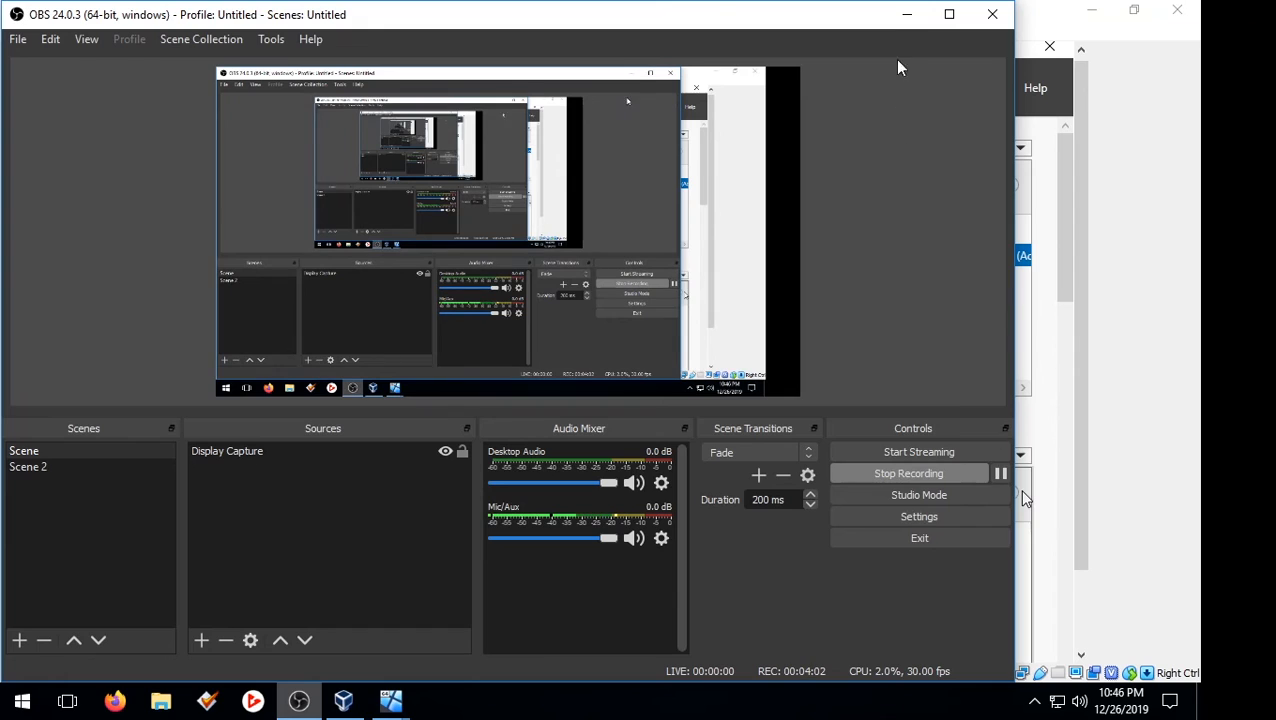
{"action": "left_click", "coordinate": [906, 14]}
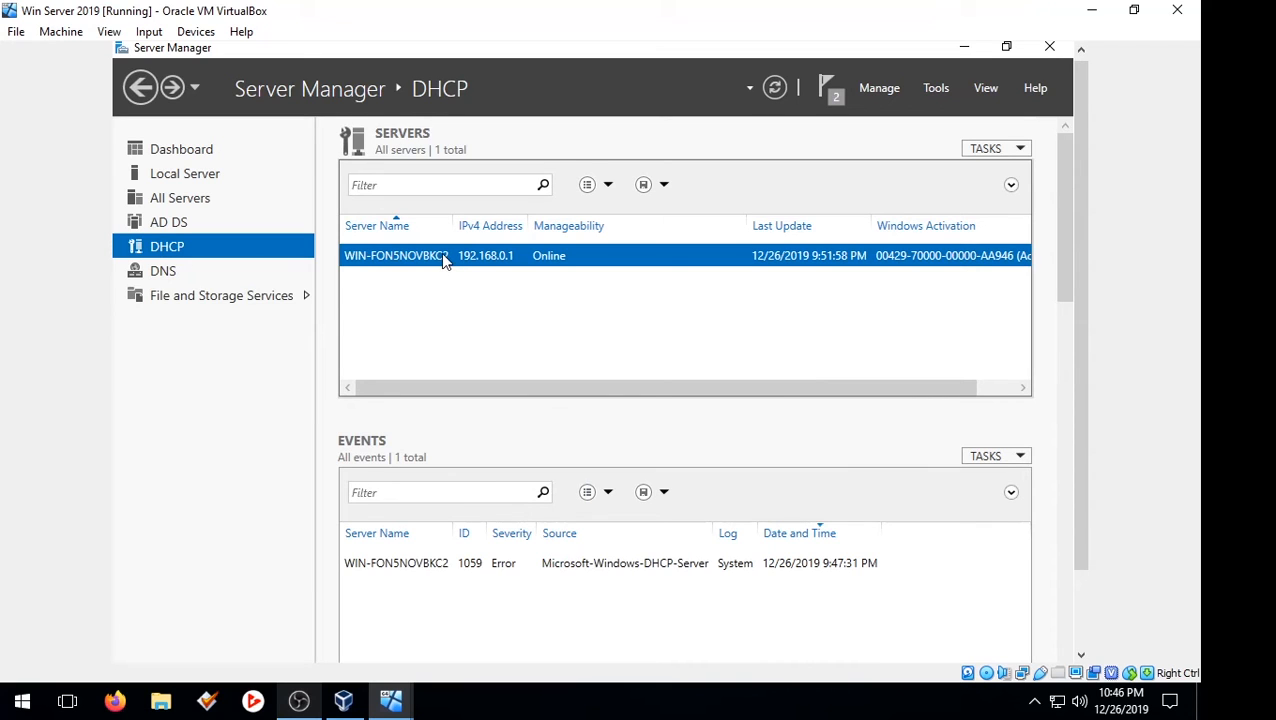
{"action": "left_click", "coordinate": [930, 97]}
{"action": "left_click", "coordinate": [800, 300]}
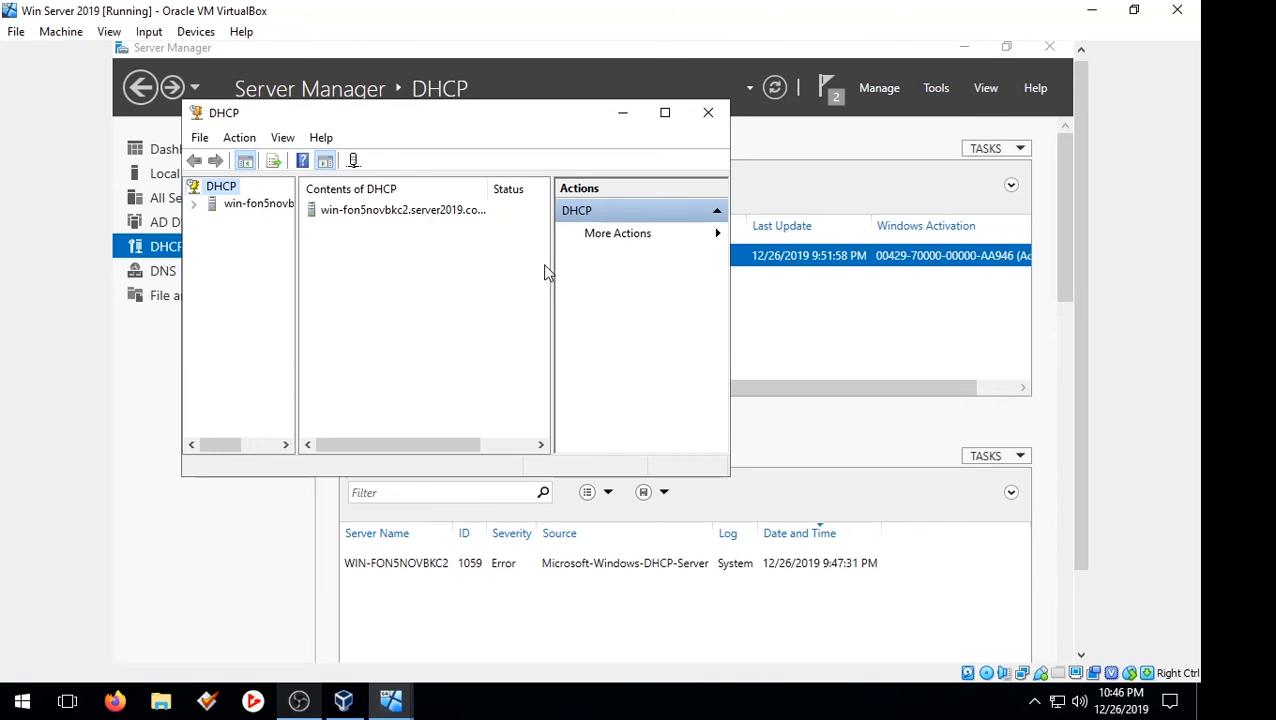
{"action": "double_click", "coordinate": [402, 212]}
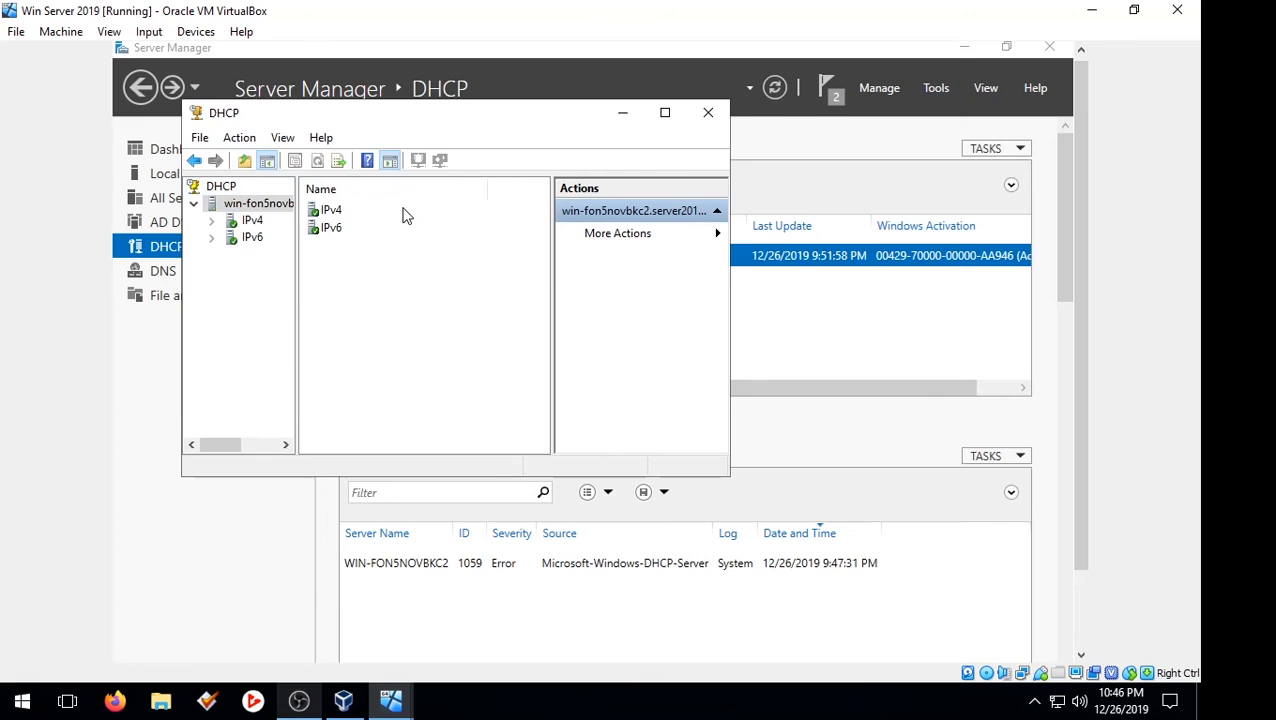
{"action": "double_click", "coordinate": [332, 211]}
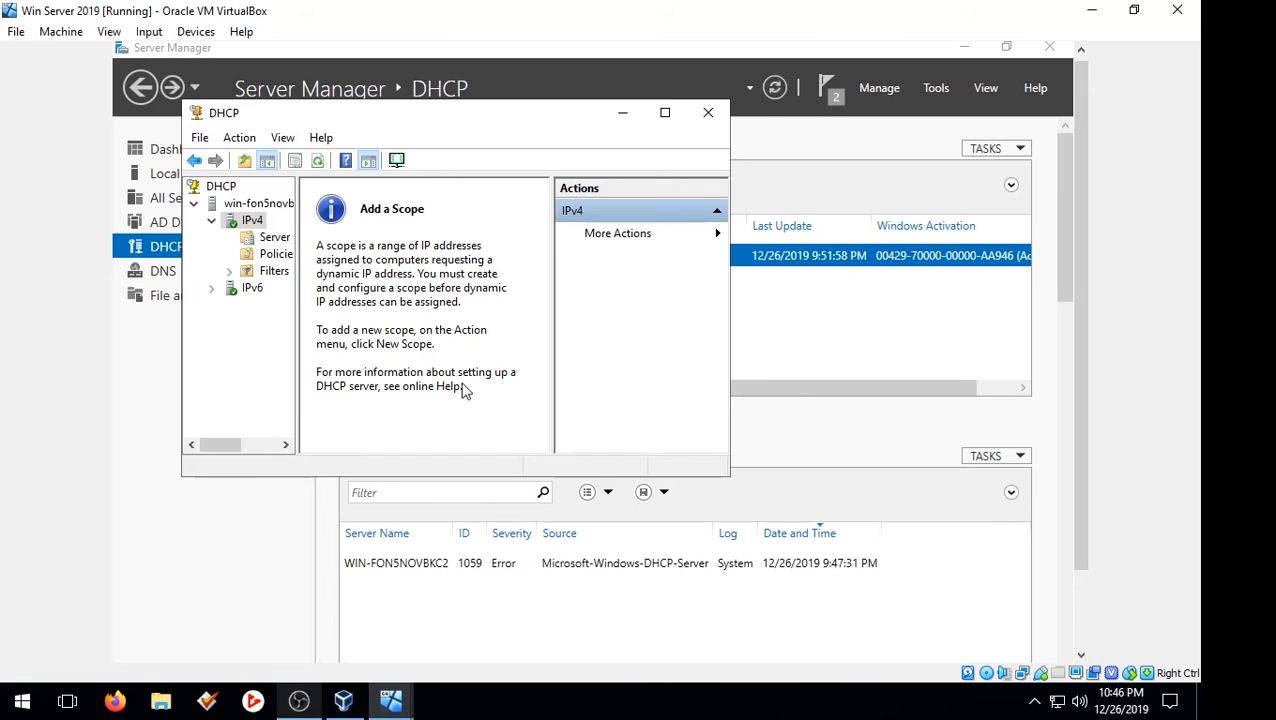
Step: Start the New Scope Wizard and name the new scope 'Scope 1'
{"action": "left_click", "coordinate": [396, 161]}
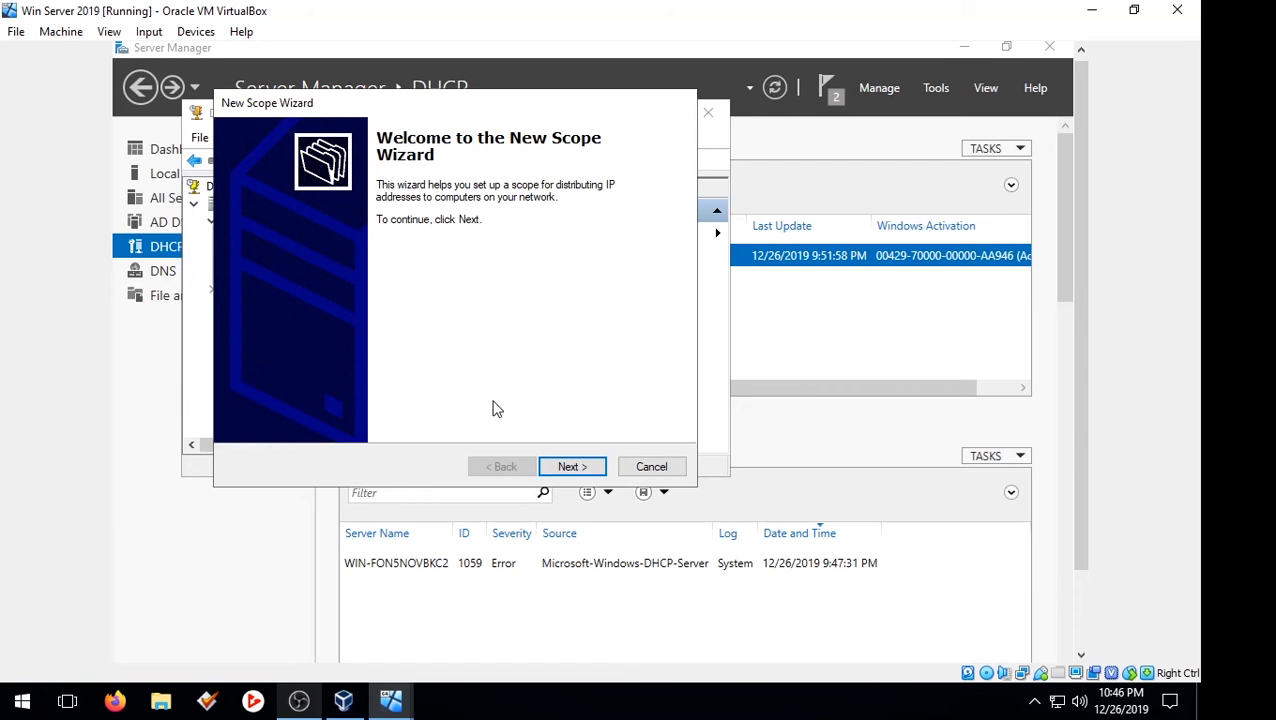
{"action": "left_click", "coordinate": [570, 466]}
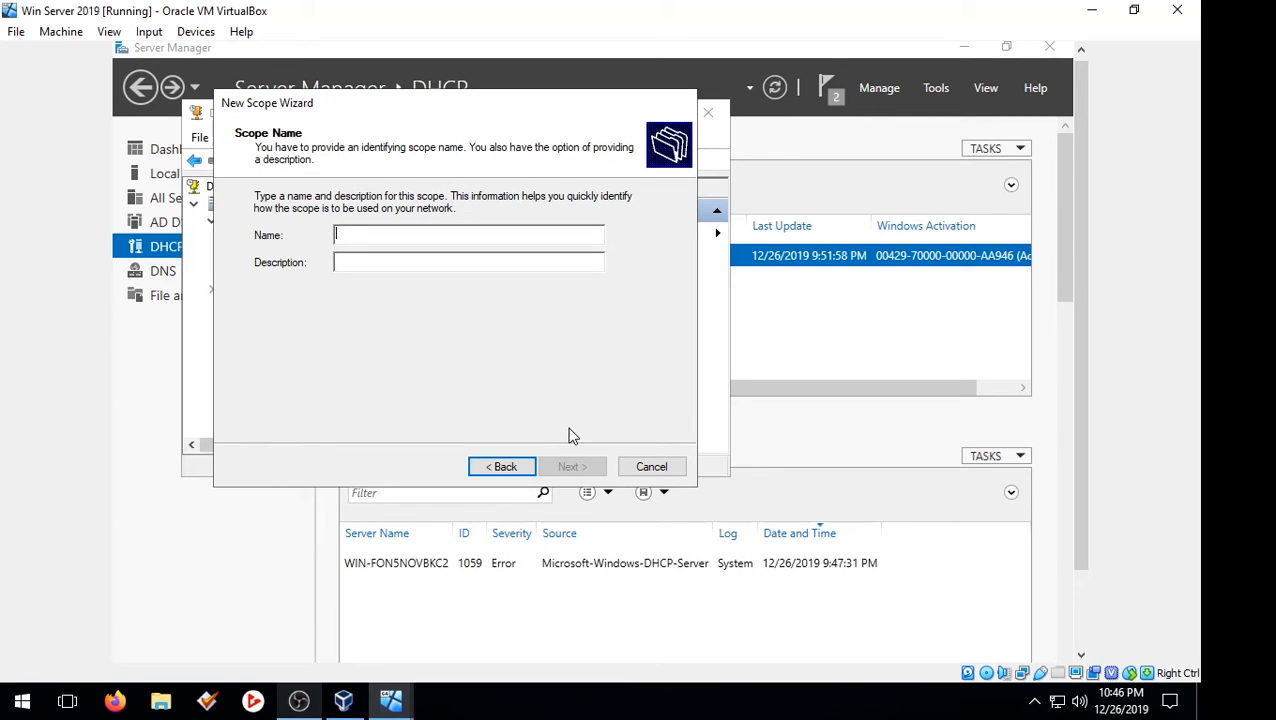
{"action": "type", "text": "D"}
{"action": "key", "text": "BackSpace"}
{"action": "type", "text": "DHC"}
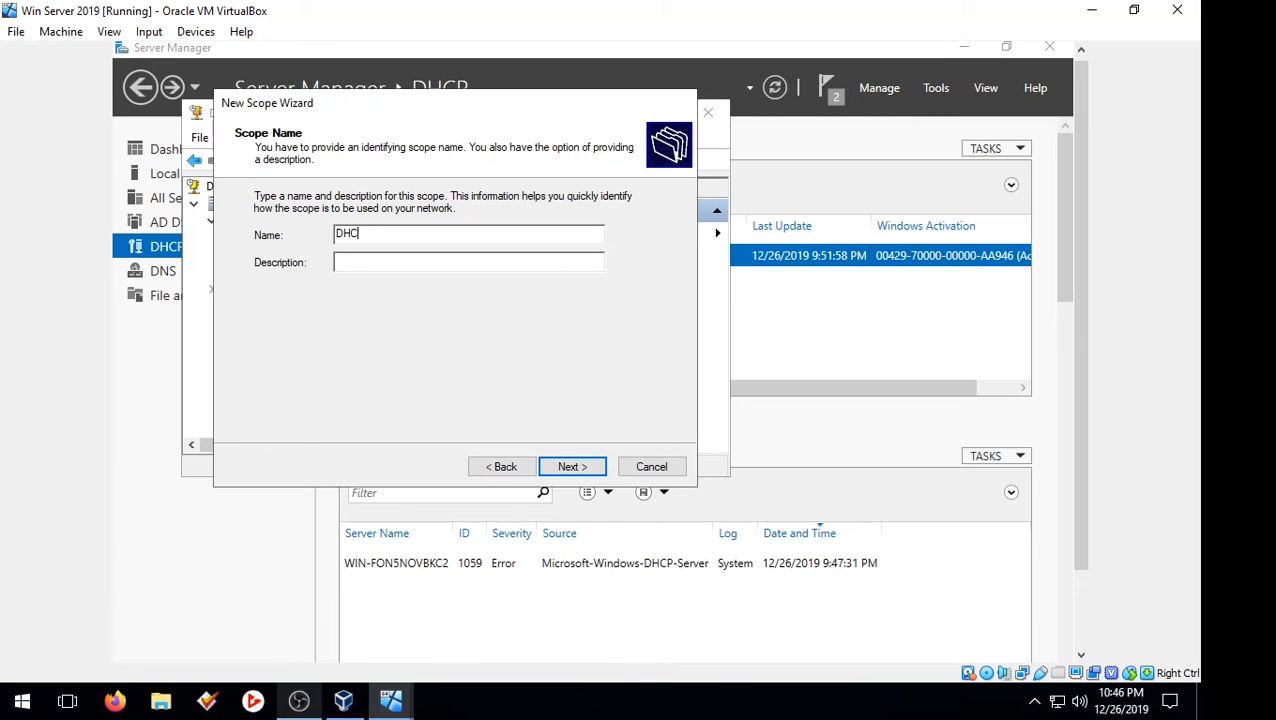
{"action": "type", "text": "P Server"}
{"action": "left_click_drag", "start_coordinate": [503, 232], "coordinate": [199, 200]}
{"action": "type", "text": "Scope 1"}
{"action": "left_click", "coordinate": [588, 466]}
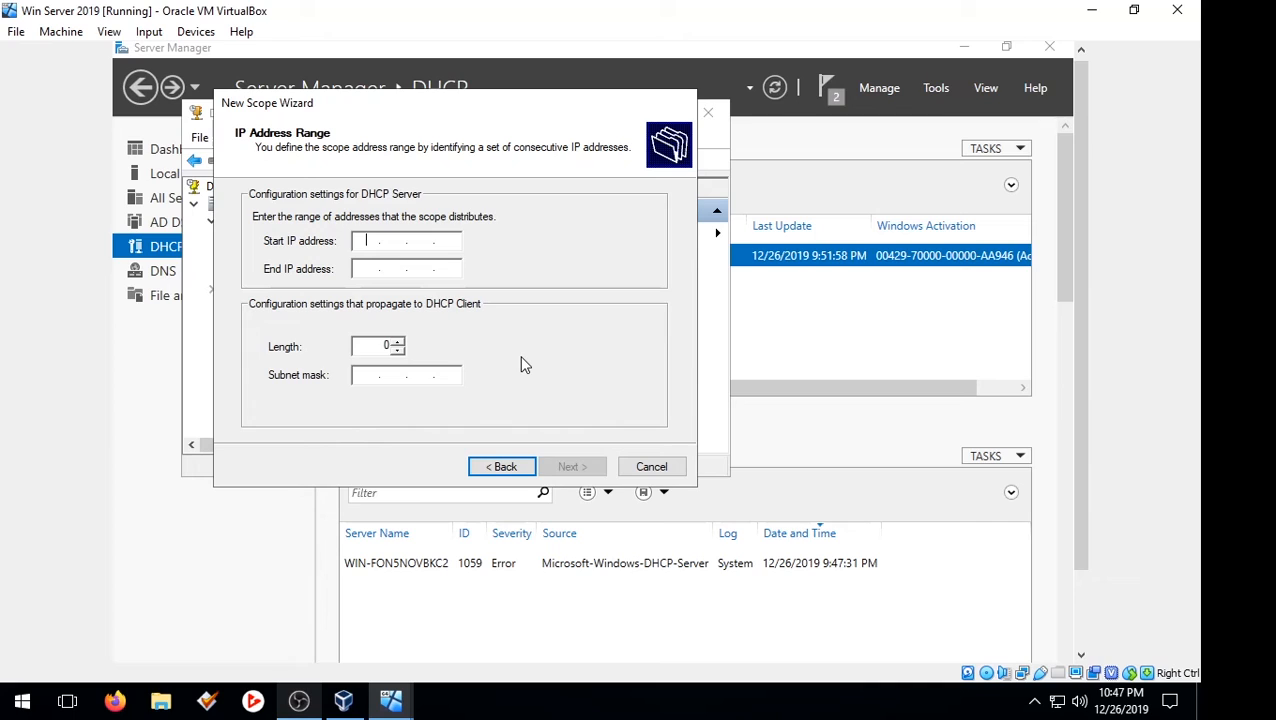
Step: Set the scope range to 192.168.0.2–192.168.0.254 with subnet mask 255.255.255.0
{"action": "type", "text": "192 . 168 . 0 . 2"}
{"action": "left_click", "coordinate": [380, 267]}
{"action": "type", "text": "192.168."}
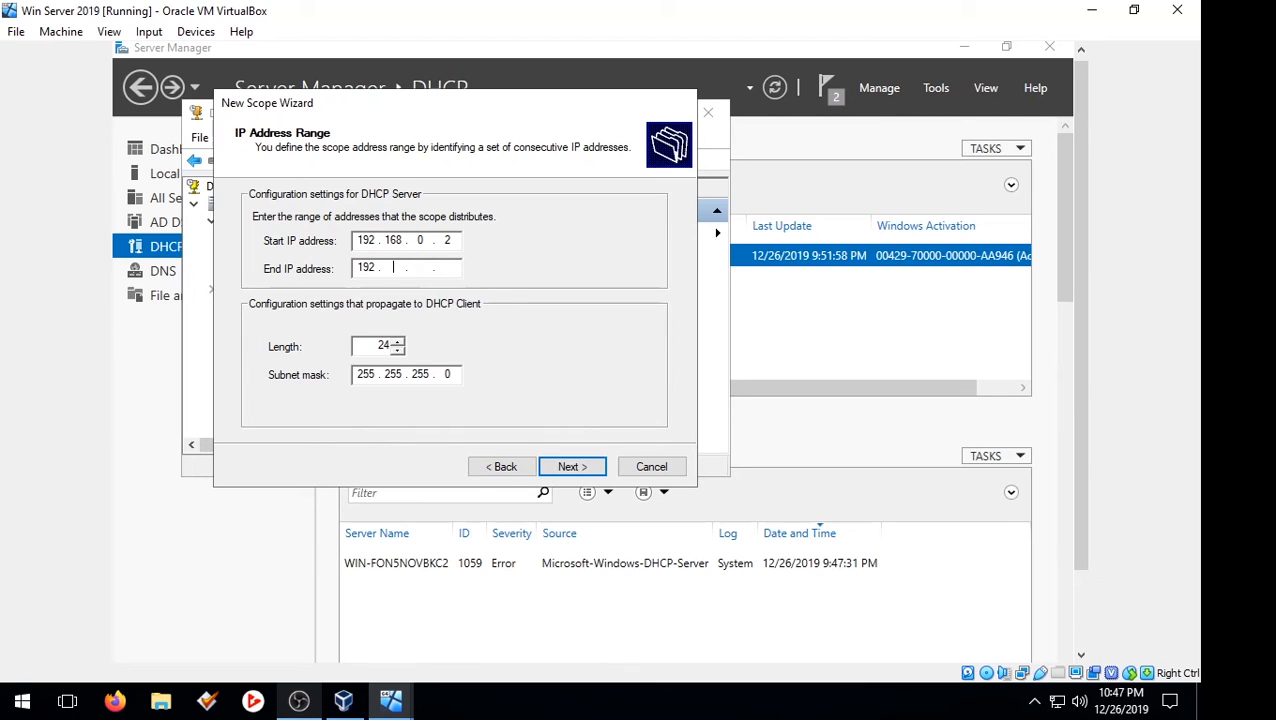
{"action": "type", "text": "0.254"}
{"action": "left_click", "coordinate": [572, 467]}
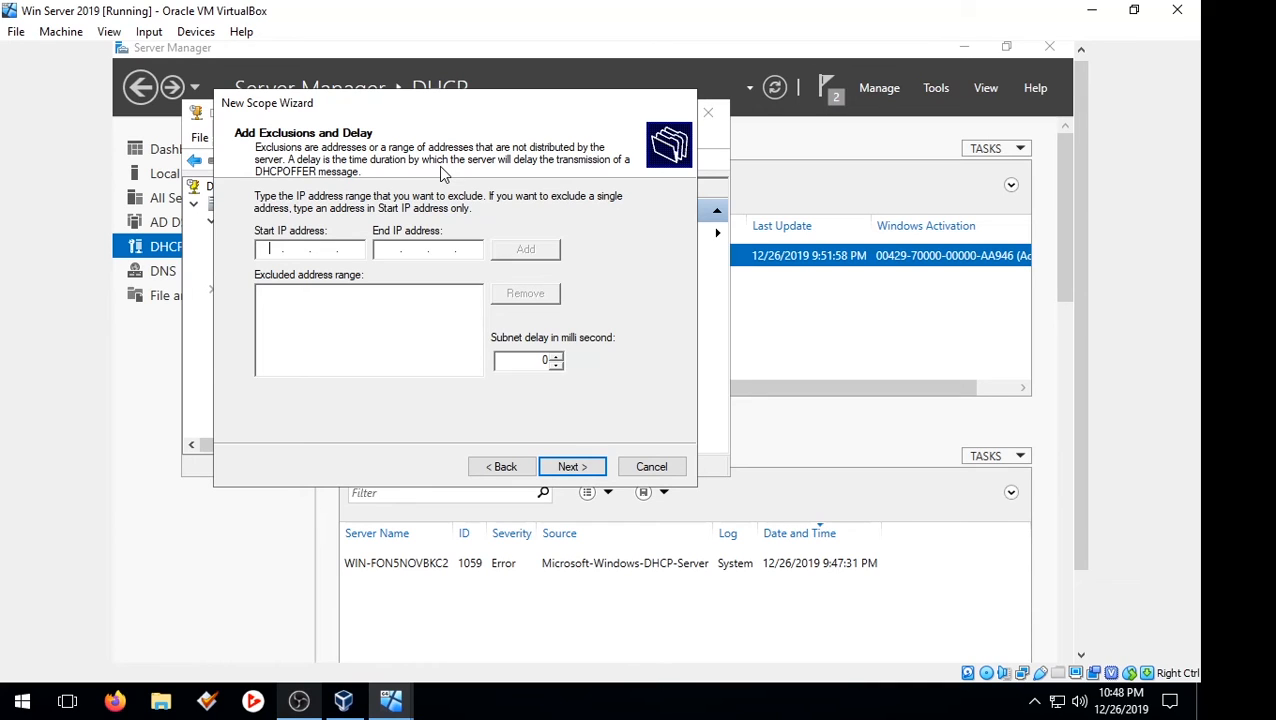
Step: Exclude addresses 192.168.0.3 through 192.168.0.5 from the scope
{"action": "type", "text": "192 . 168 . 0 . 5"}
{"action": "left_click", "coordinate": [393, 249]}
{"action": "type", "text": "192 . 168"}
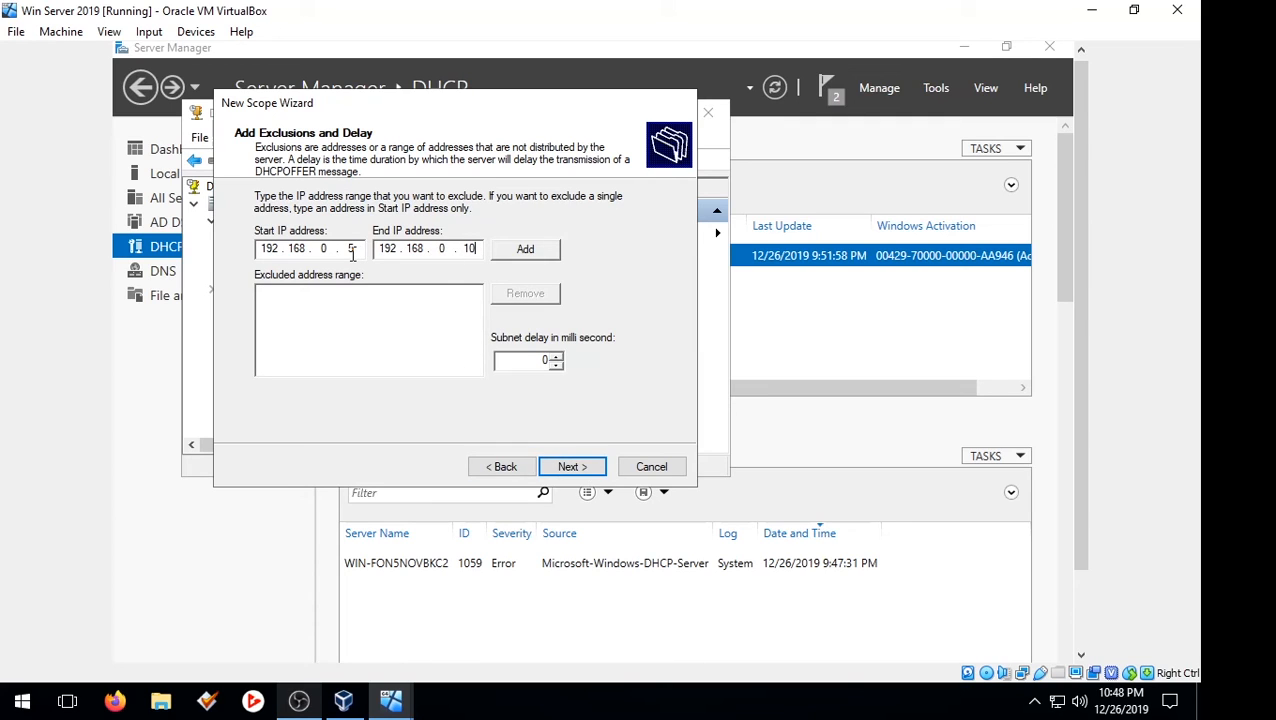
{"action": "double_click", "coordinate": [350, 250]}
{"action": "type", "text": "3"}
{"action": "double_click", "coordinate": [465, 249]}
{"action": "type", "text": "5"}
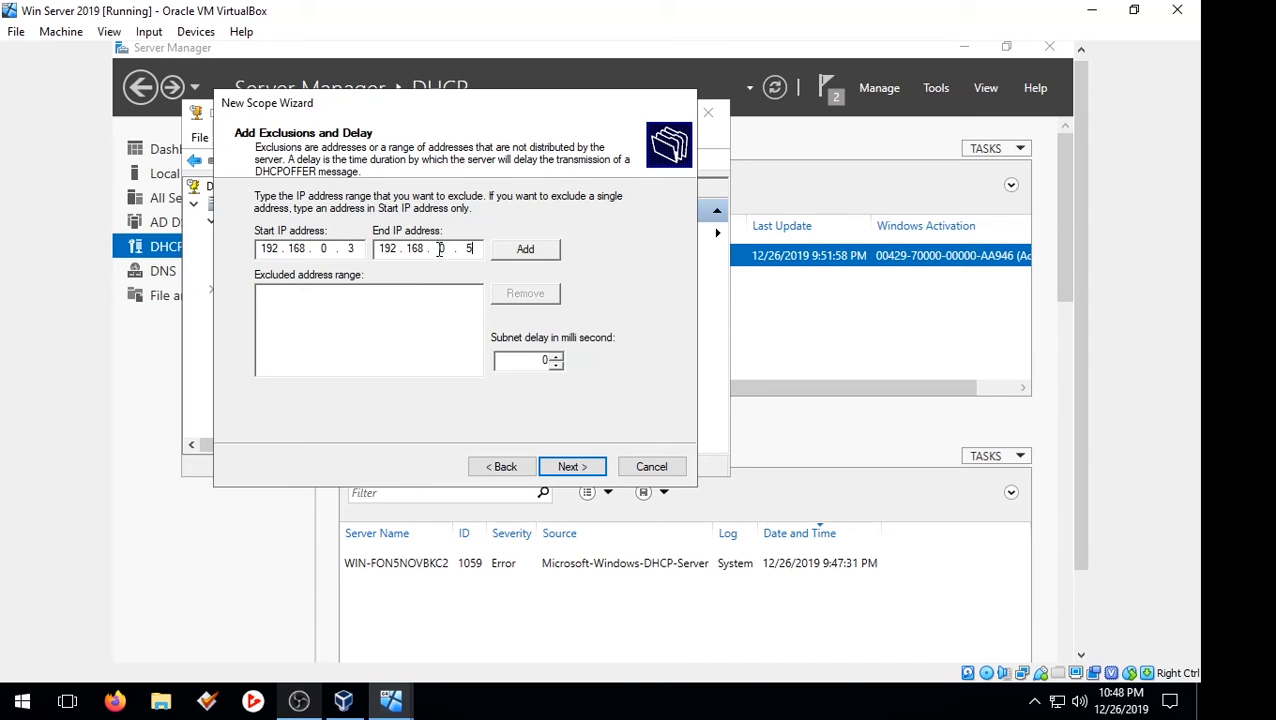
{"action": "left_click", "coordinate": [569, 465]}
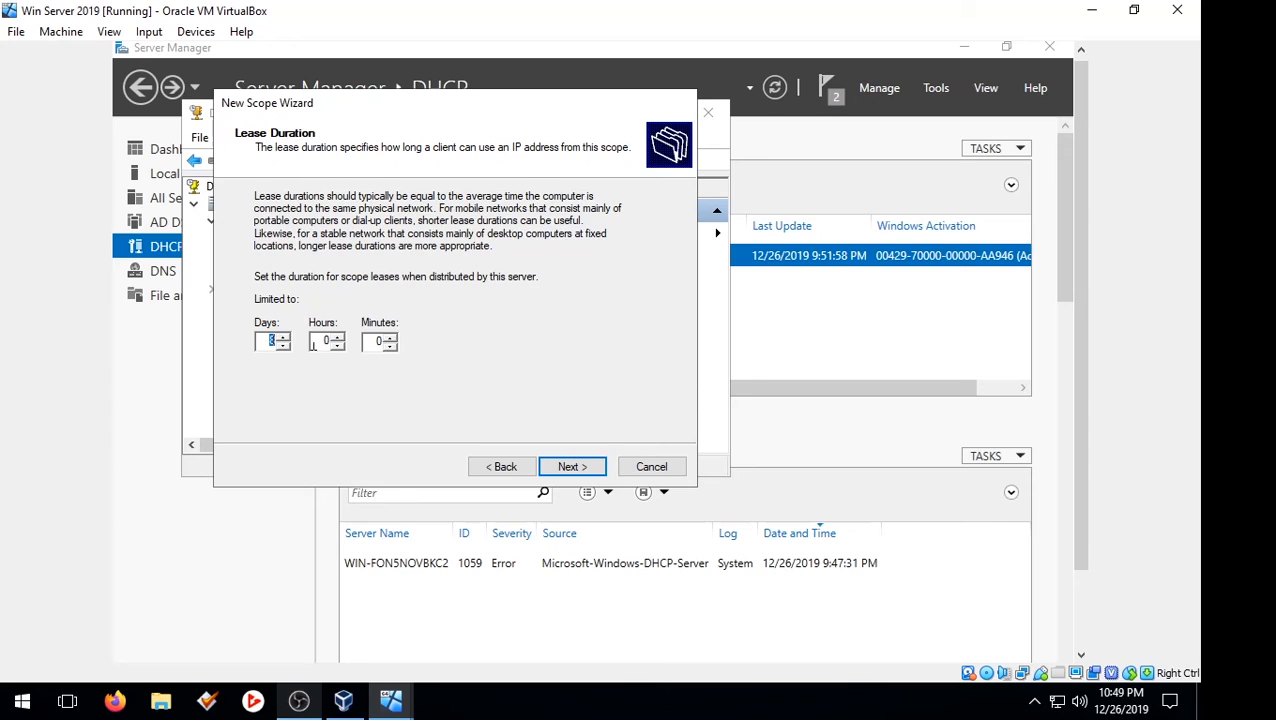
Step: Set the scope lease duration to 0 days, 2 hours
{"action": "left_click_drag", "start_coordinate": [321, 341], "coordinate": [345, 341]}
{"action": "type", "text": "2"}
{"action": "left_click_drag", "start_coordinate": [268, 341], "coordinate": [276, 344]}
{"action": "left_click", "coordinate": [566, 469]}
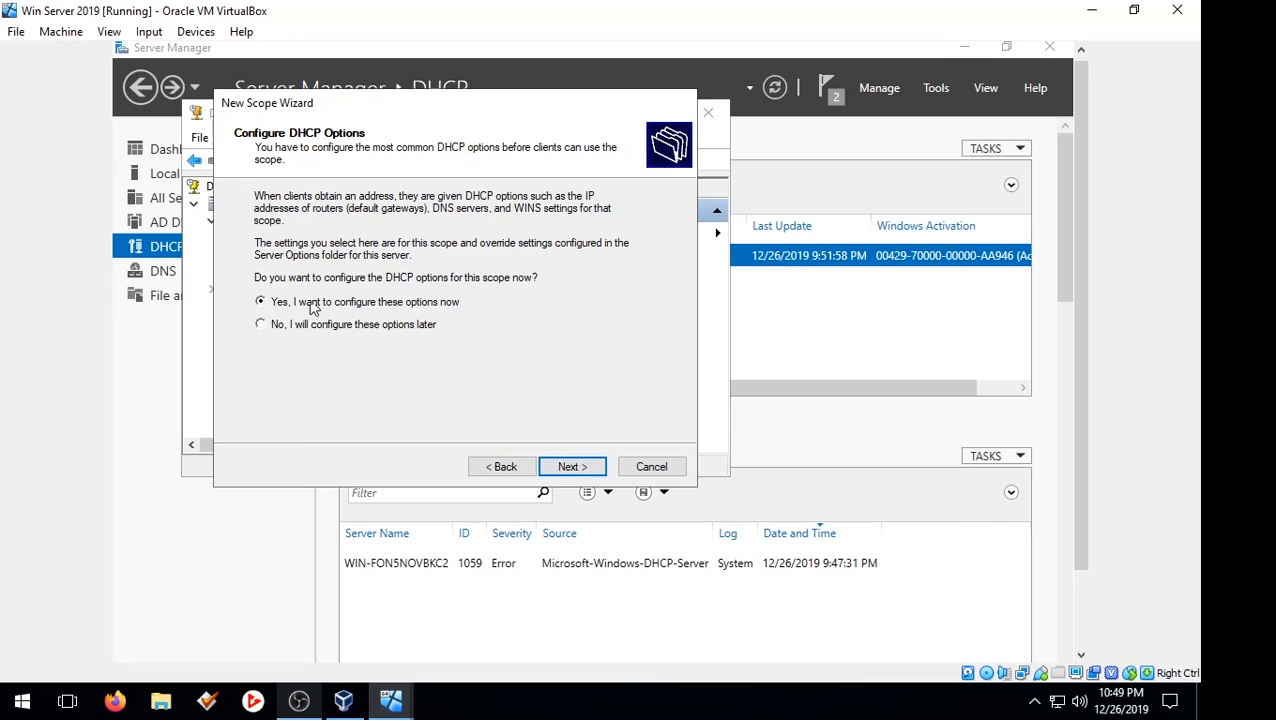
Step: Keep DNS server 192.168.0.1, skip gateway and WINS, and activate the scope immediately
{"action": "left_click", "coordinate": [573, 468]}
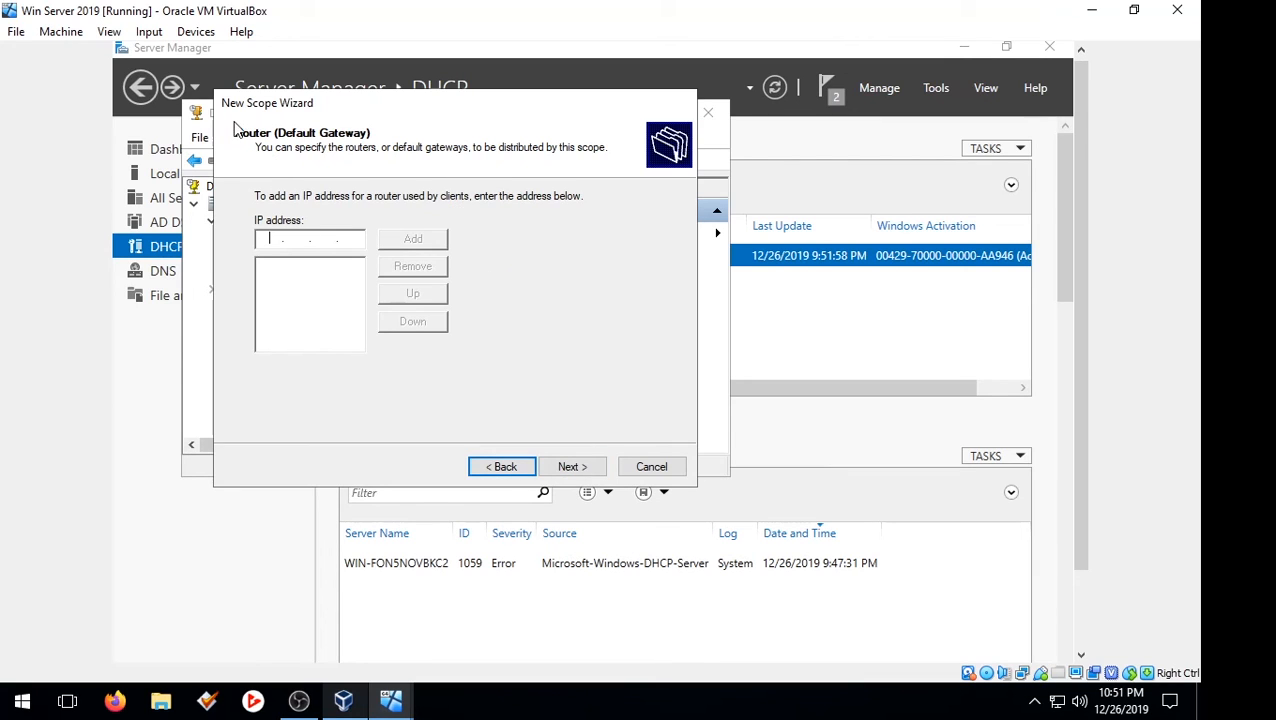
{"action": "left_click", "coordinate": [573, 467]}
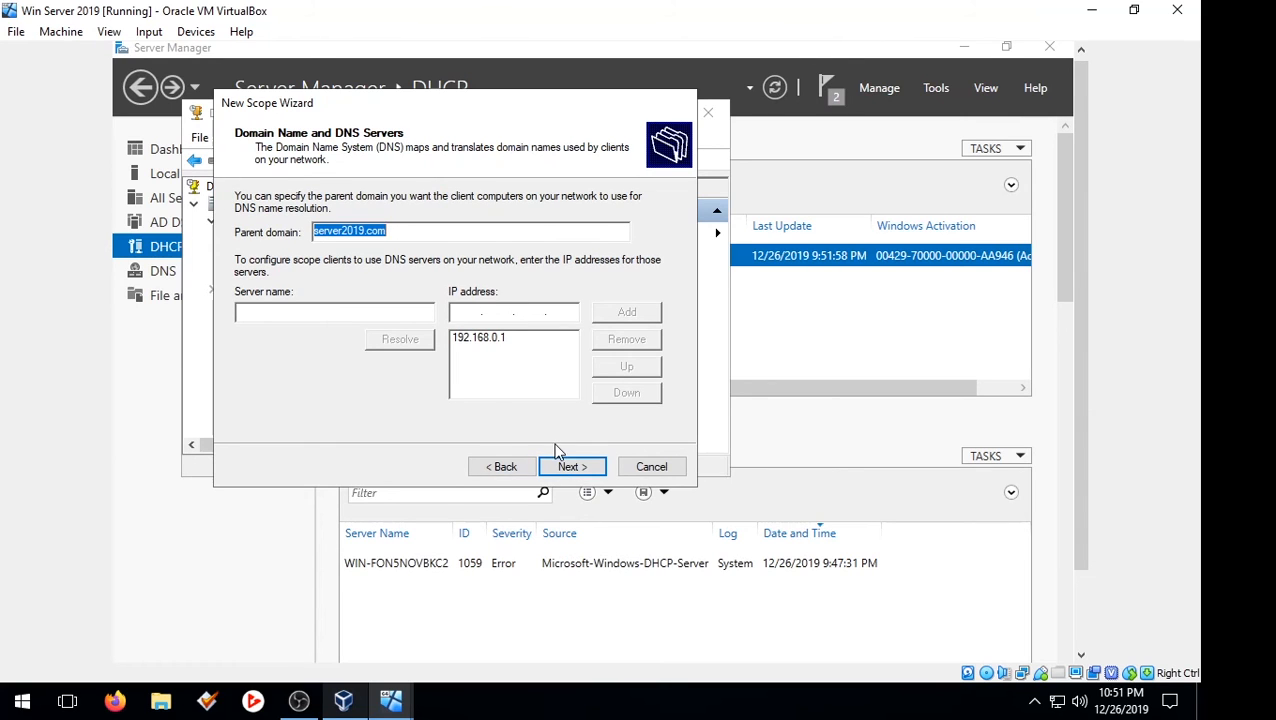
{"action": "left_click", "coordinate": [503, 340]}
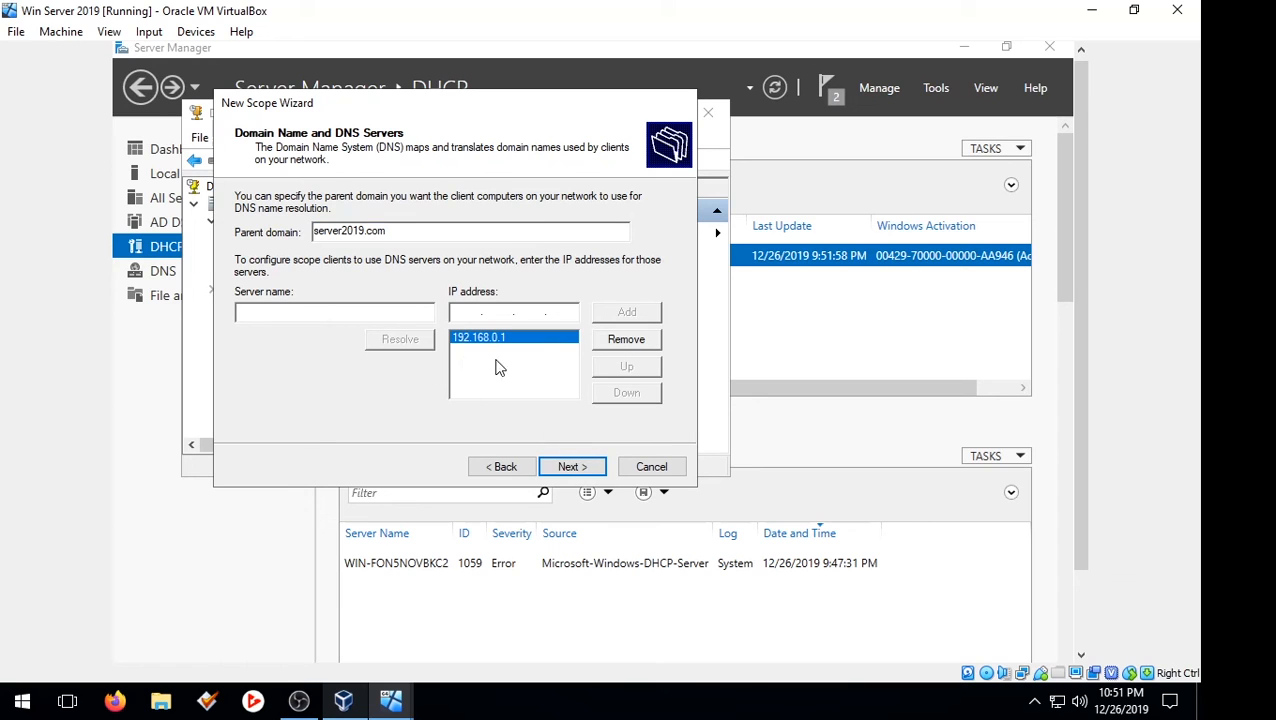
{"action": "left_click", "coordinate": [580, 467]}
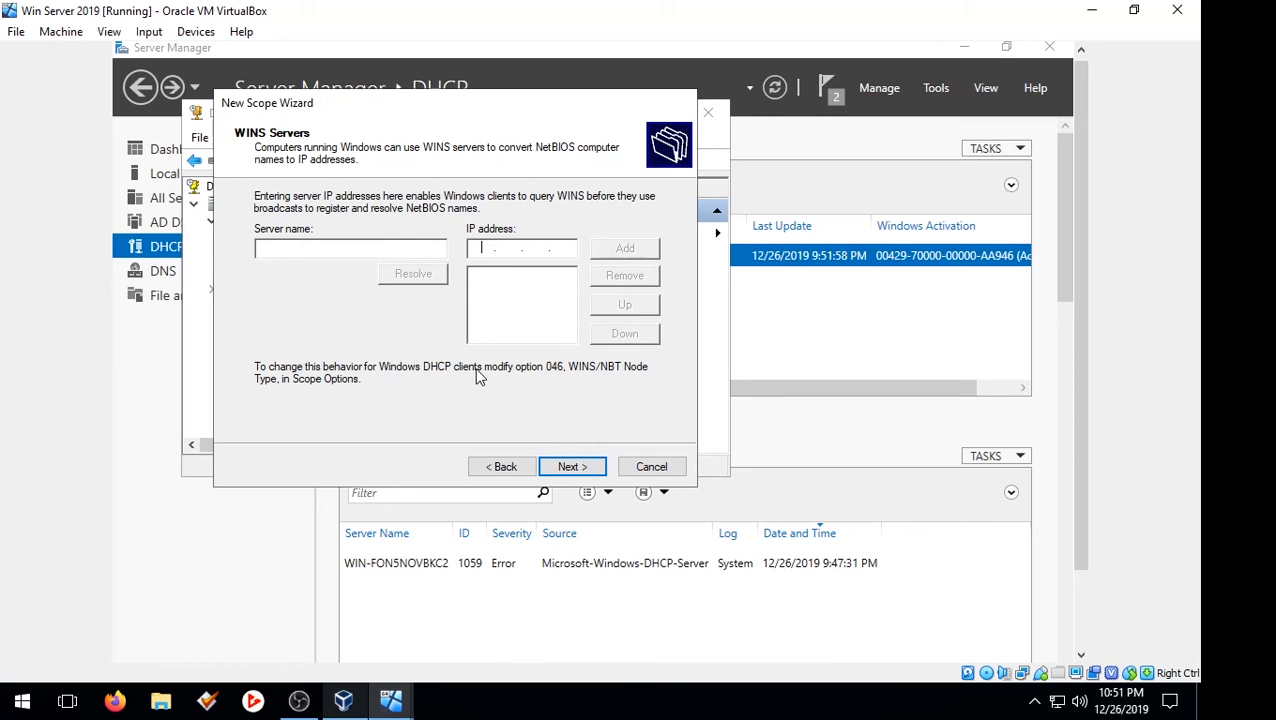
{"action": "left_click", "coordinate": [563, 462]}
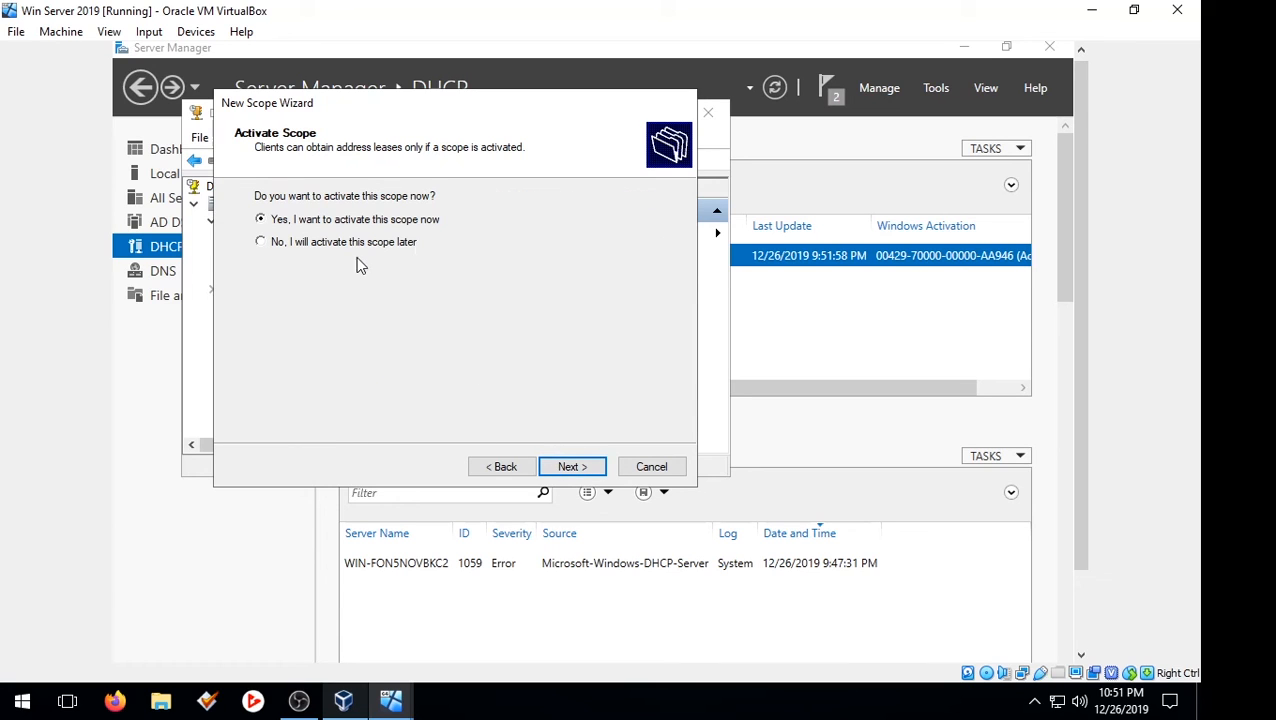
{"action": "left_click", "coordinate": [583, 471]}
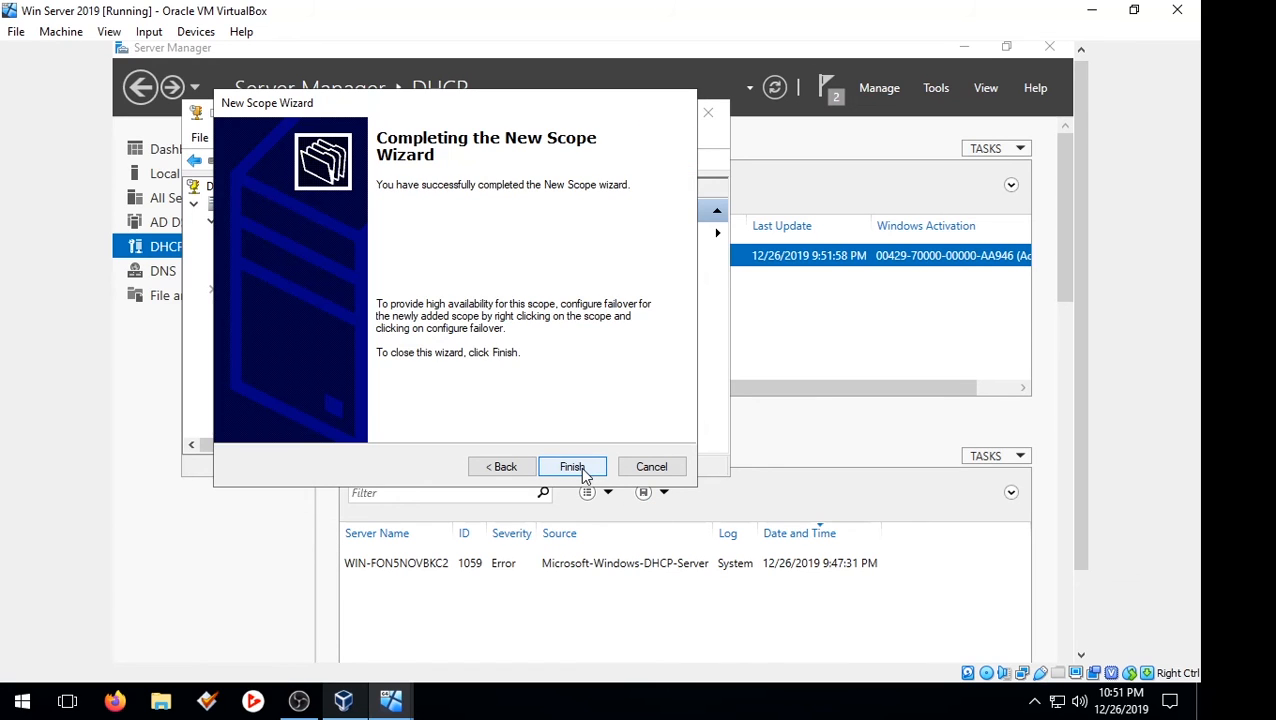
{"action": "left_click", "coordinate": [584, 472]}
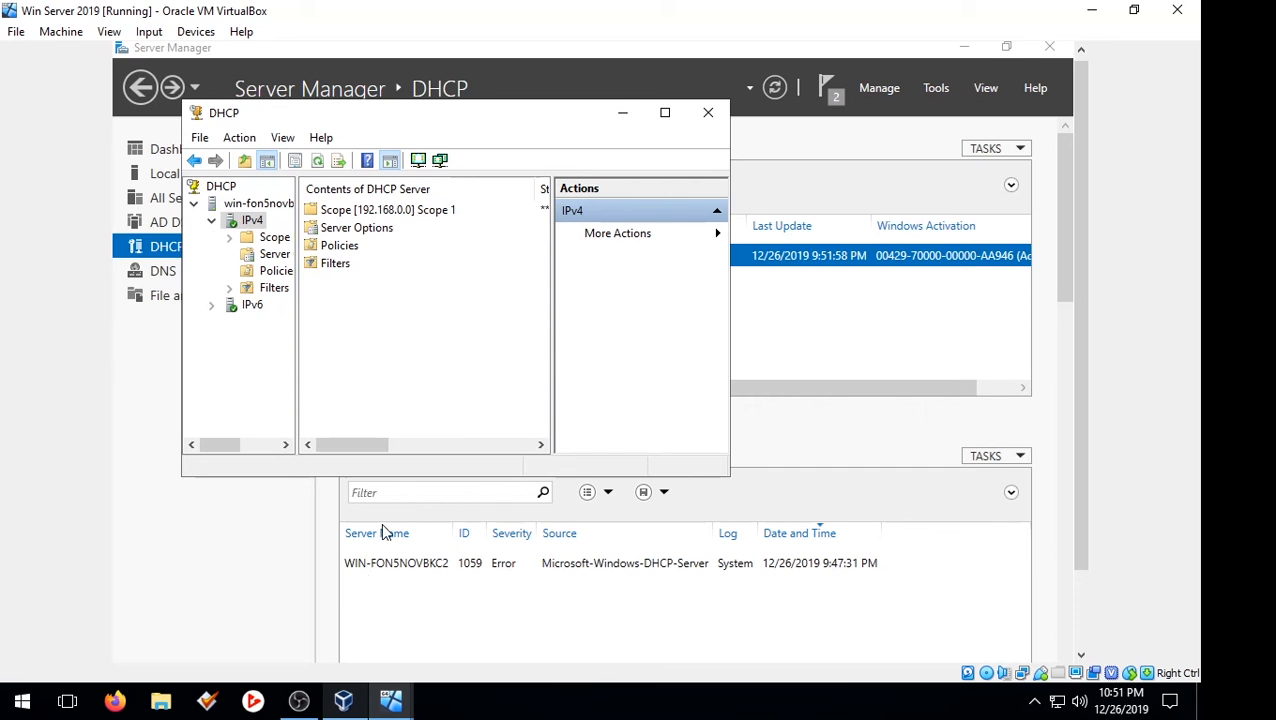
Step: Review Scope 1's server options, minimize the DHCP console, and bring up the VirtualBox VM windows
{"action": "left_click", "coordinate": [298, 700]}
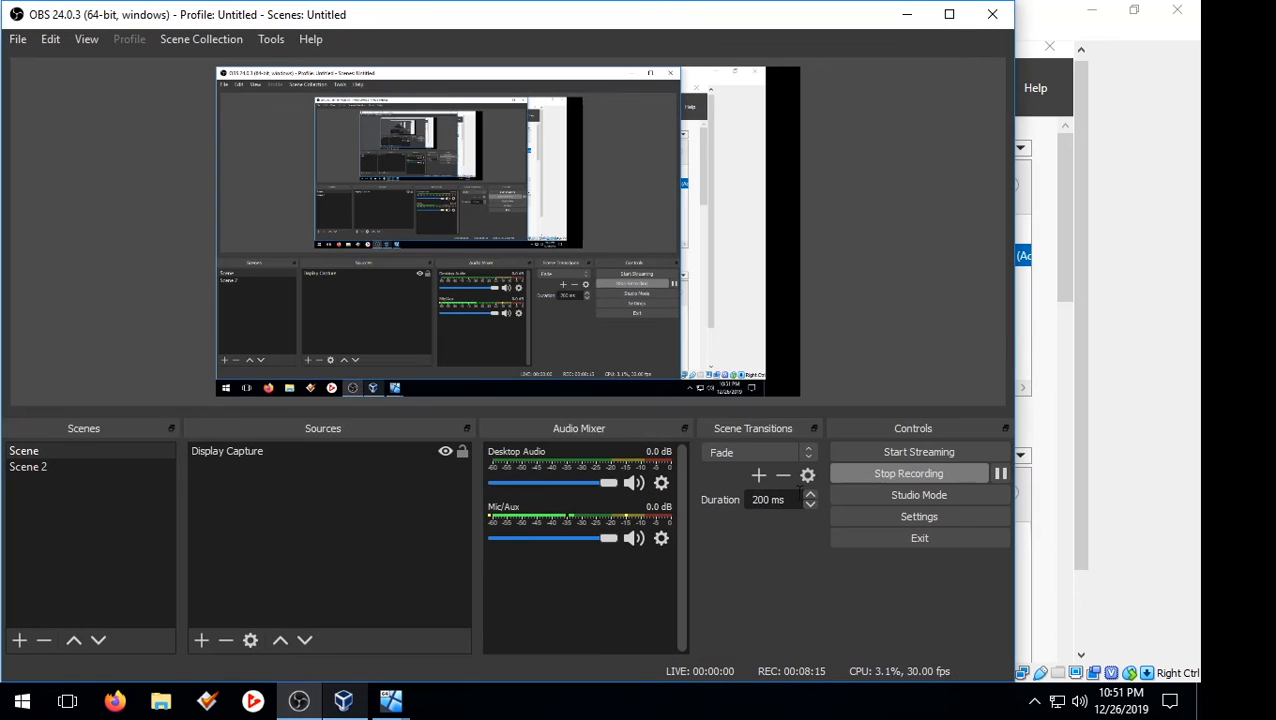
{"action": "left_click", "coordinate": [908, 14]}
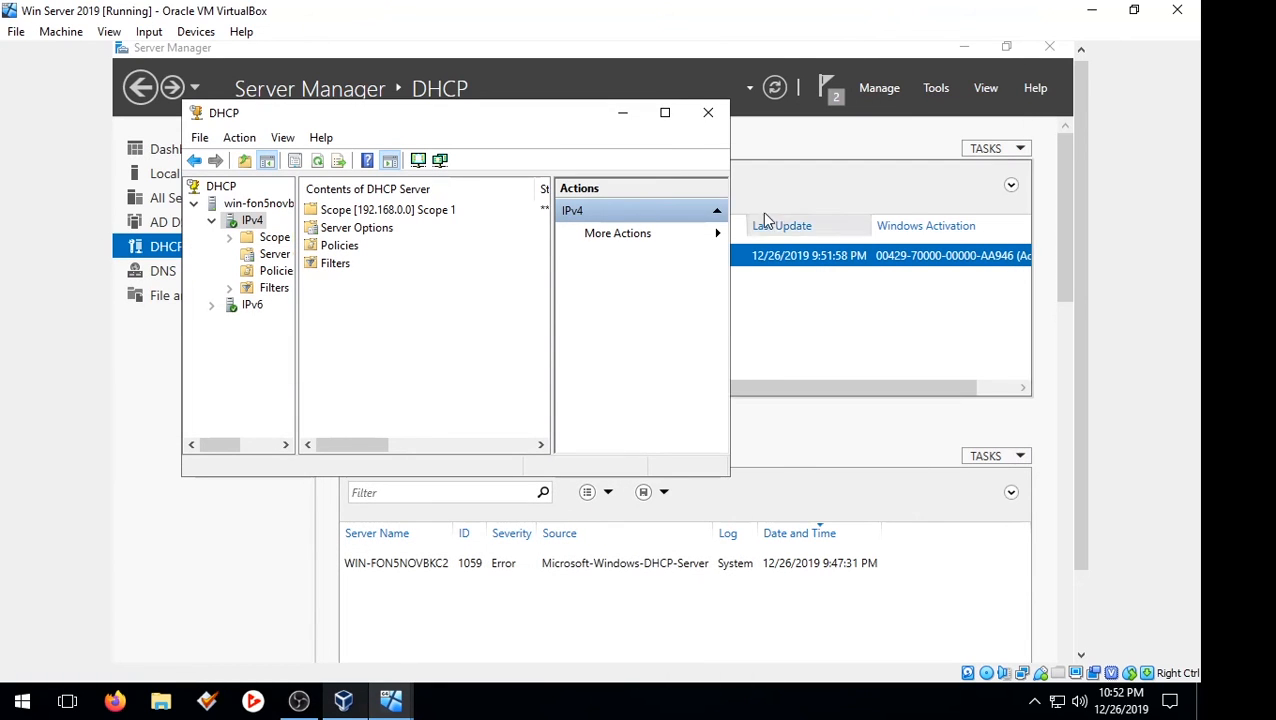
{"action": "left_click", "coordinate": [440, 227]}
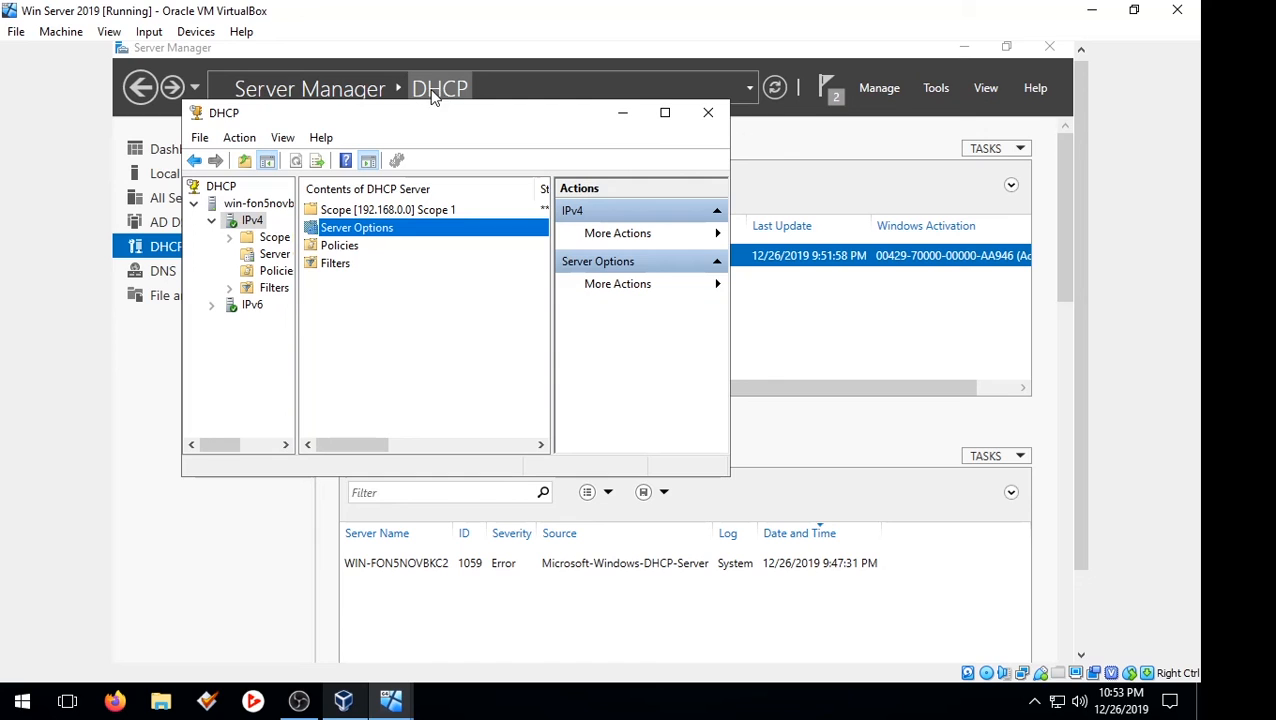
{"action": "left_click", "coordinate": [623, 114]}
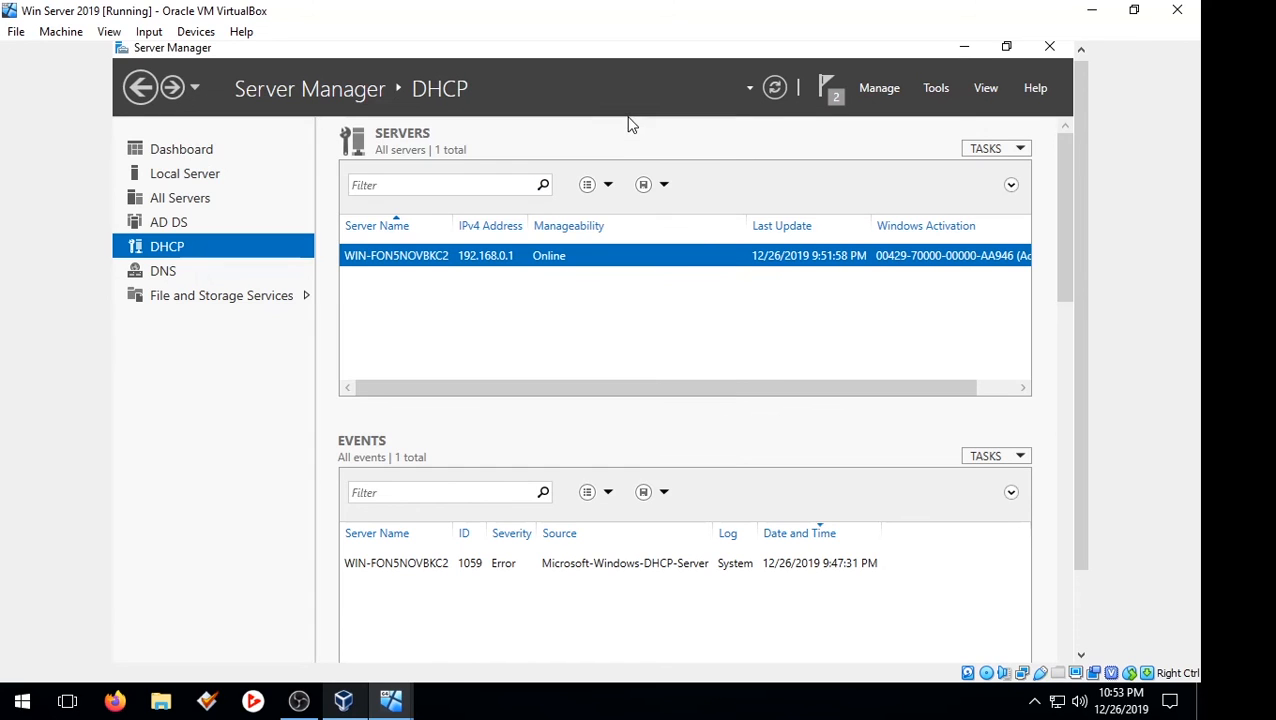
{"action": "left_click", "coordinate": [407, 709]}
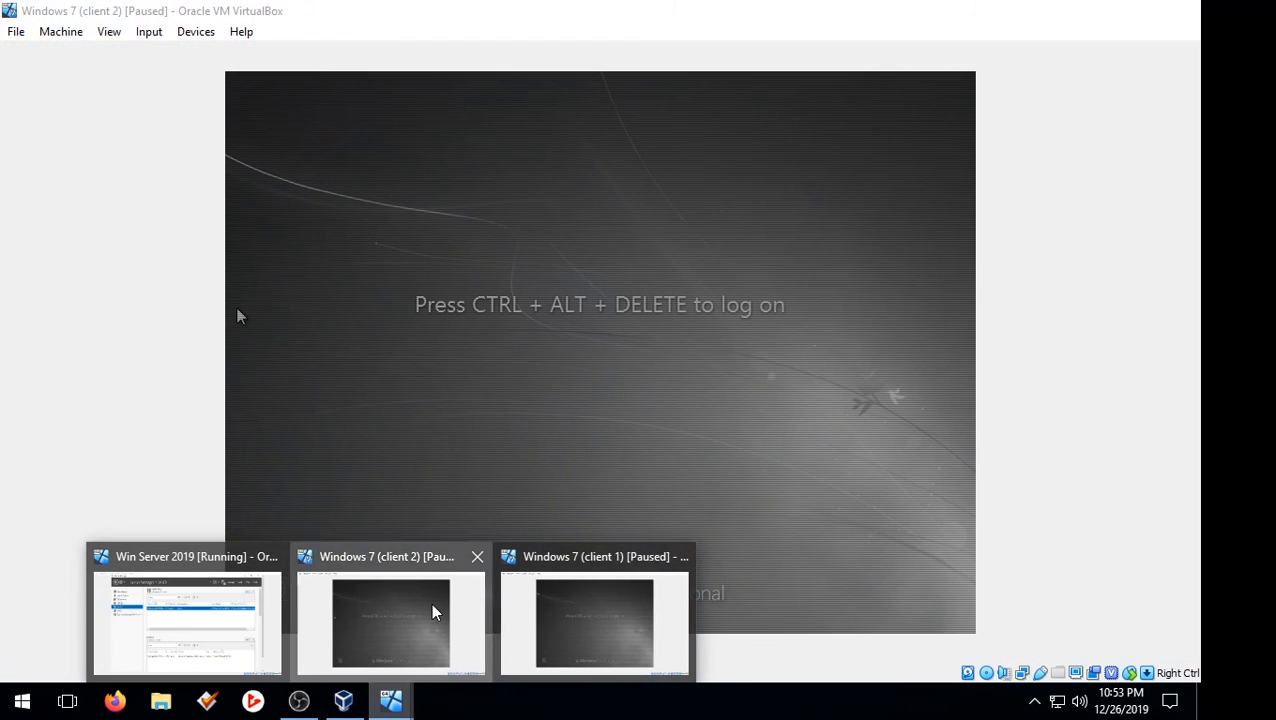
Step: Switch to the Windows 7 (client 2) VM and unpause it
{"action": "left_click", "coordinate": [435, 612]}
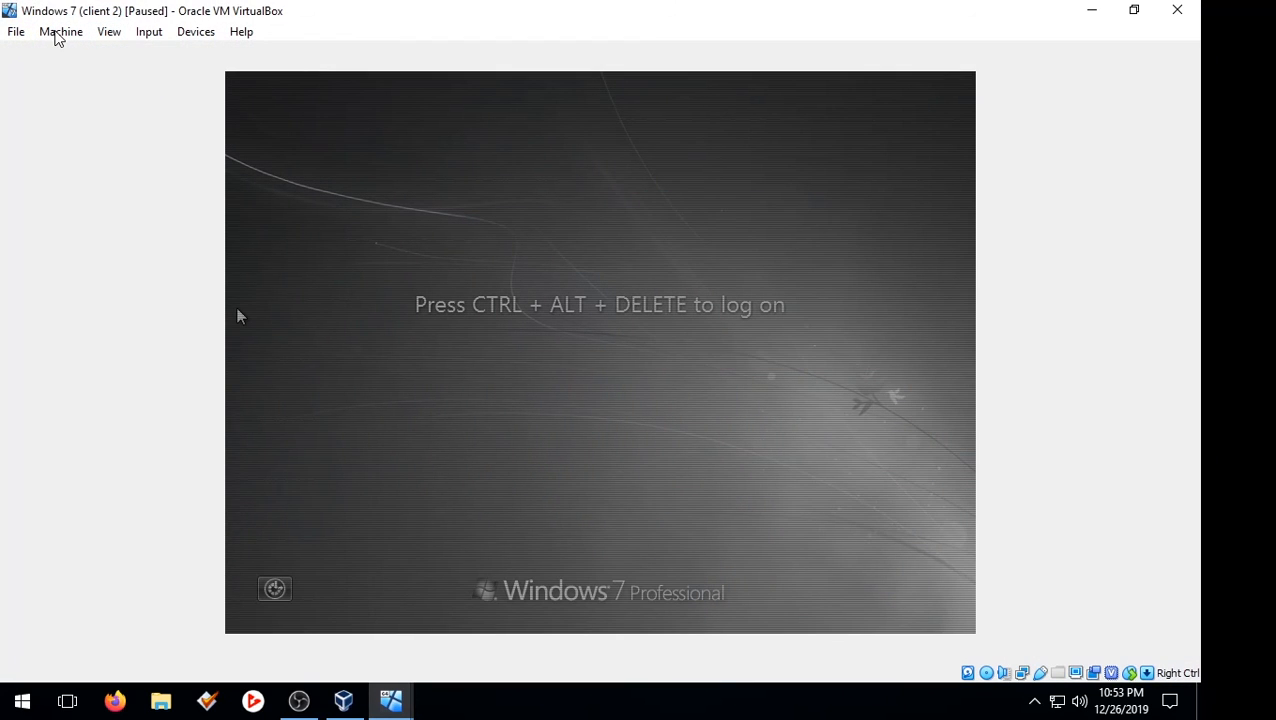
{"action": "left_click", "coordinate": [46, 34]}
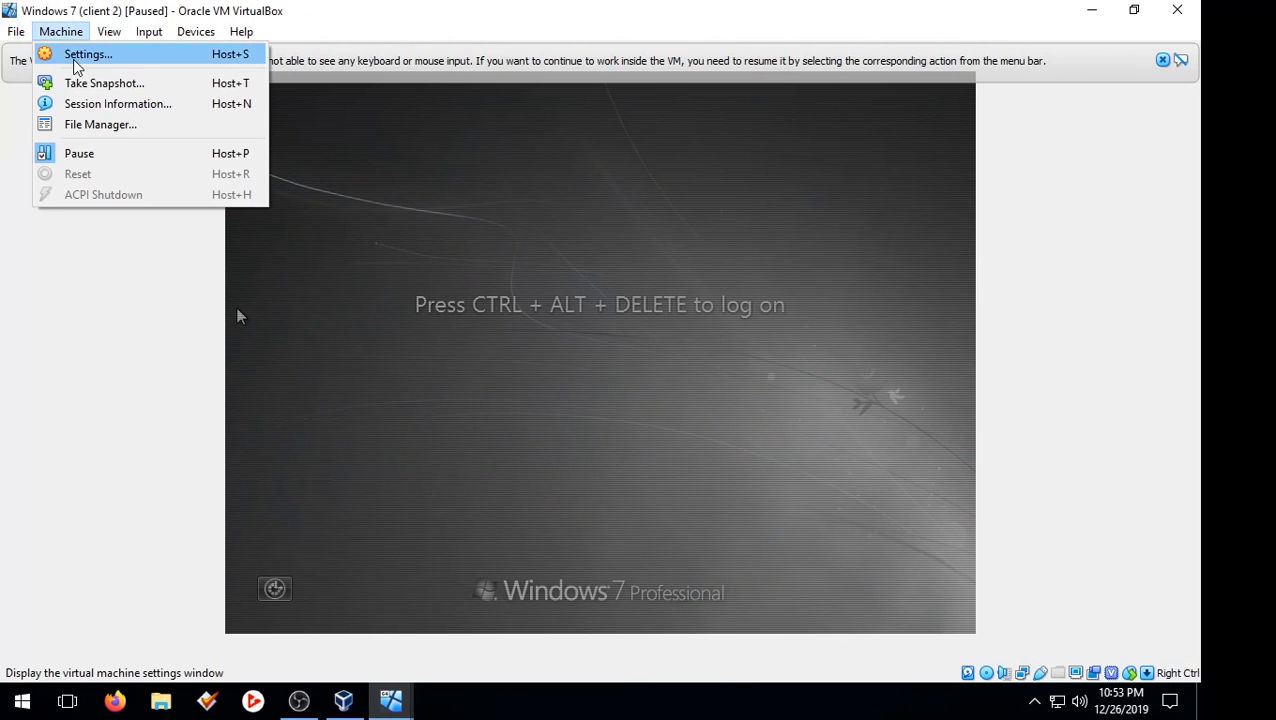
{"action": "left_click", "coordinate": [88, 149]}
{"action": "left_click", "coordinate": [70, 37]}
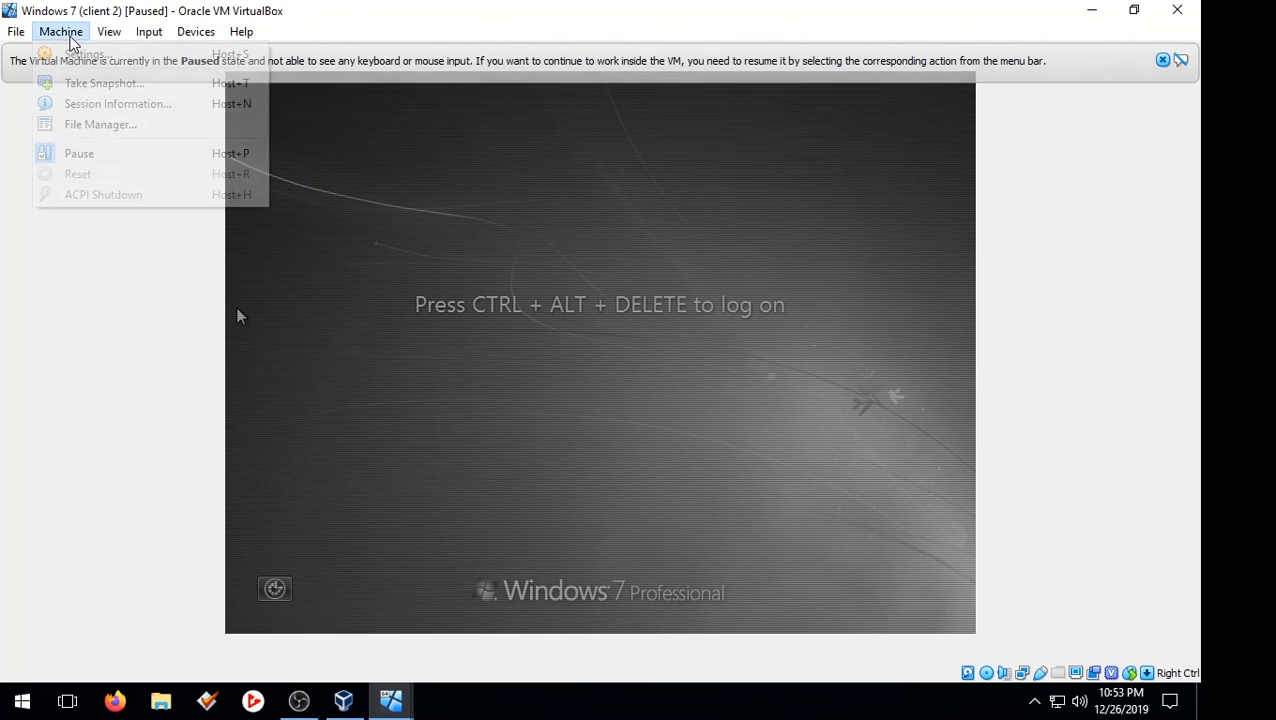
{"action": "left_click", "coordinate": [98, 152]}
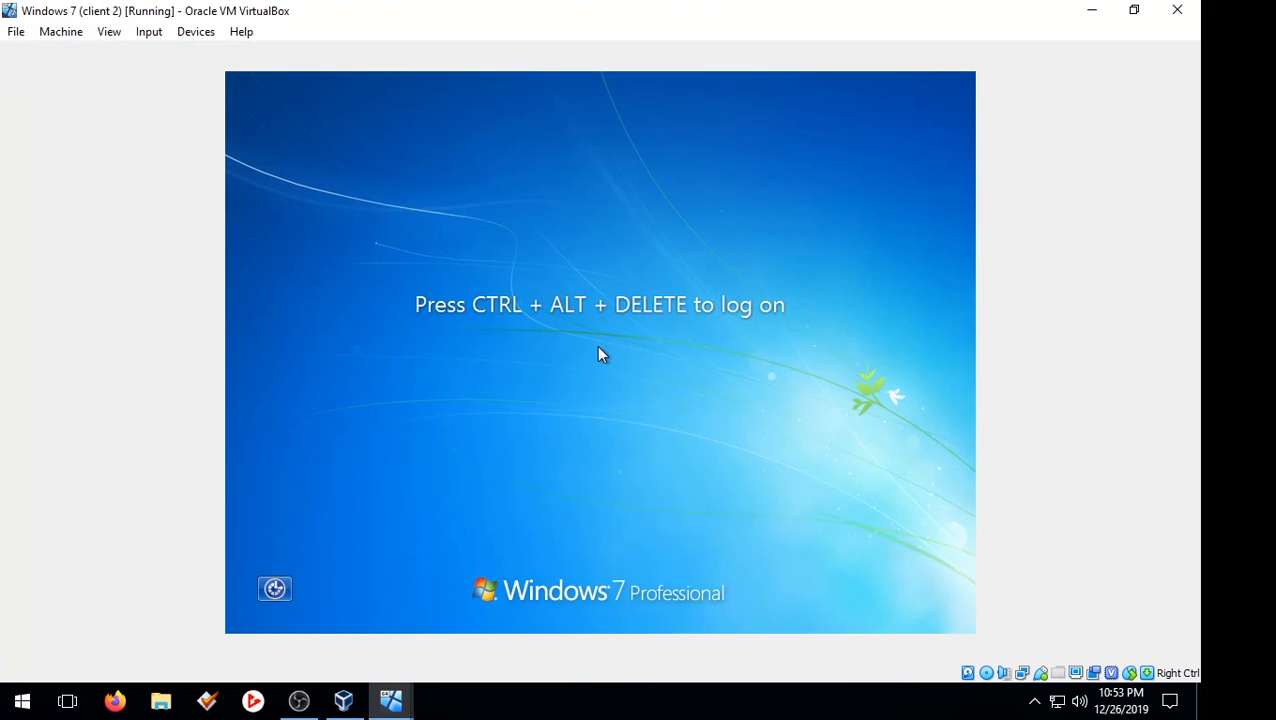
Step: Send Ctrl-Alt-Del to the client and log in with the account password
{"action": "left_click", "coordinate": [148, 31]}
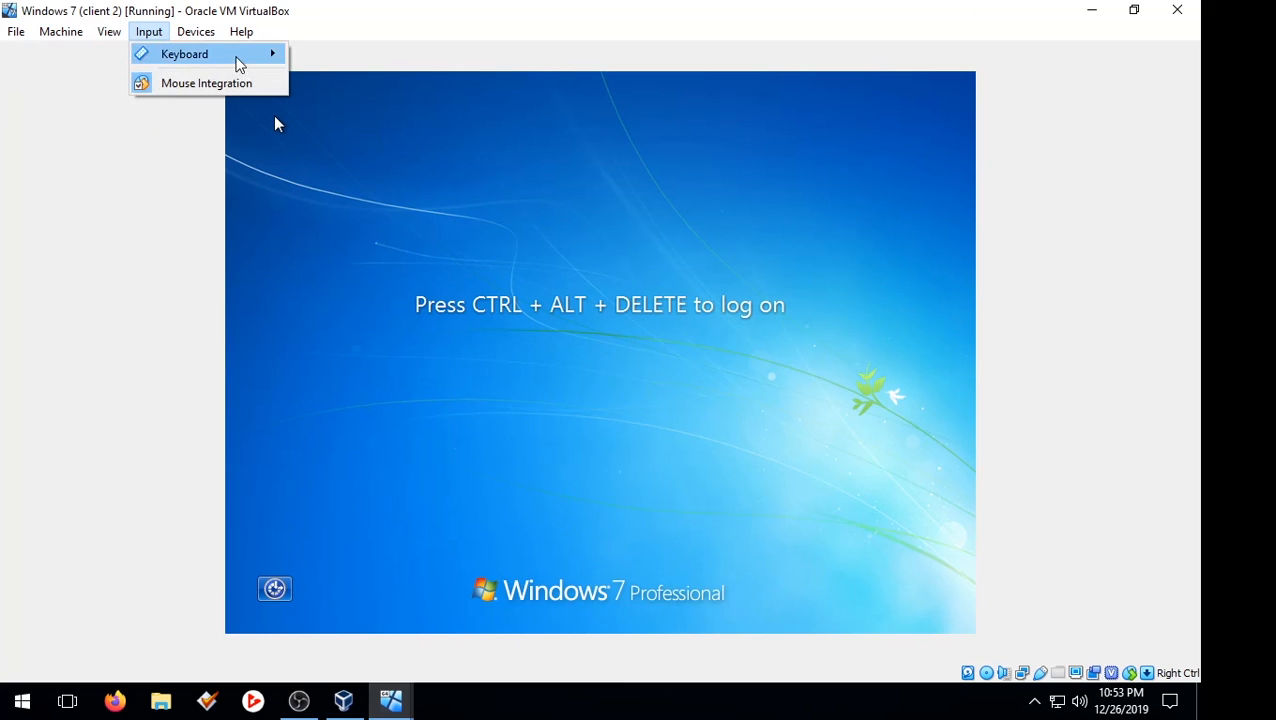
{"action": "mouse_move", "coordinate": [190, 54]}
{"action": "left_click", "coordinate": [384, 87]}
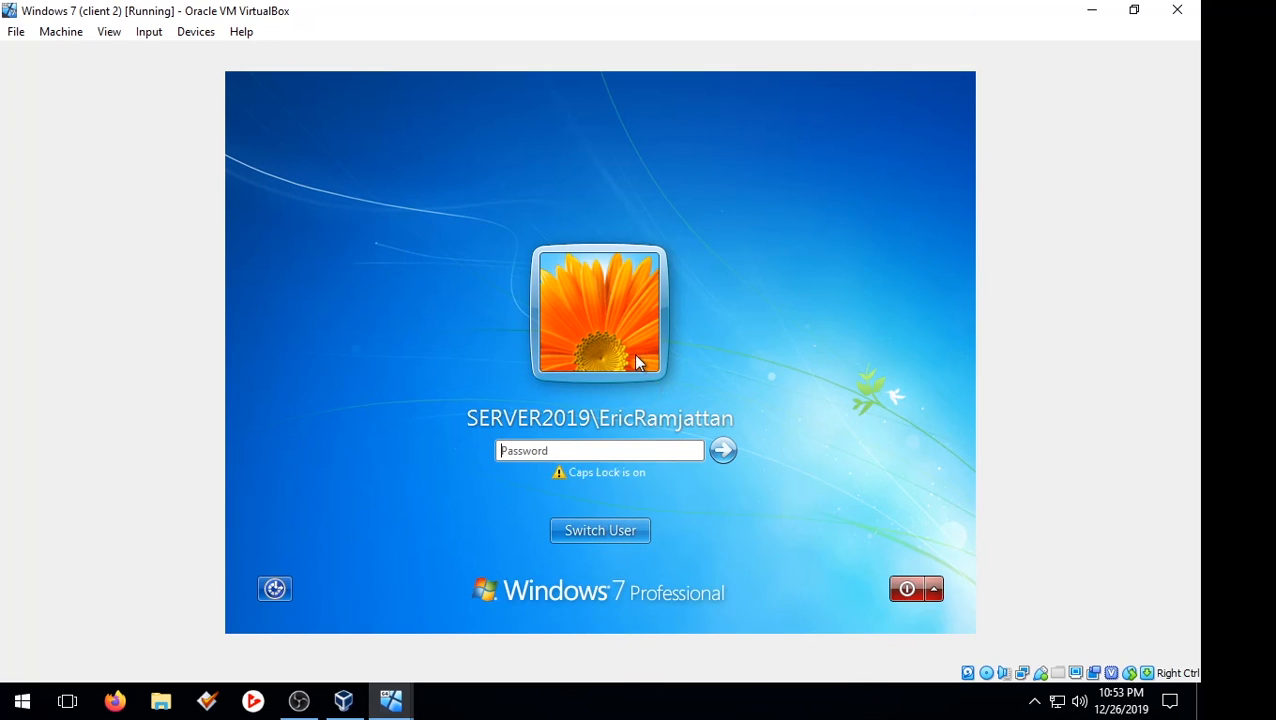
{"action": "type", "text": "••••"}
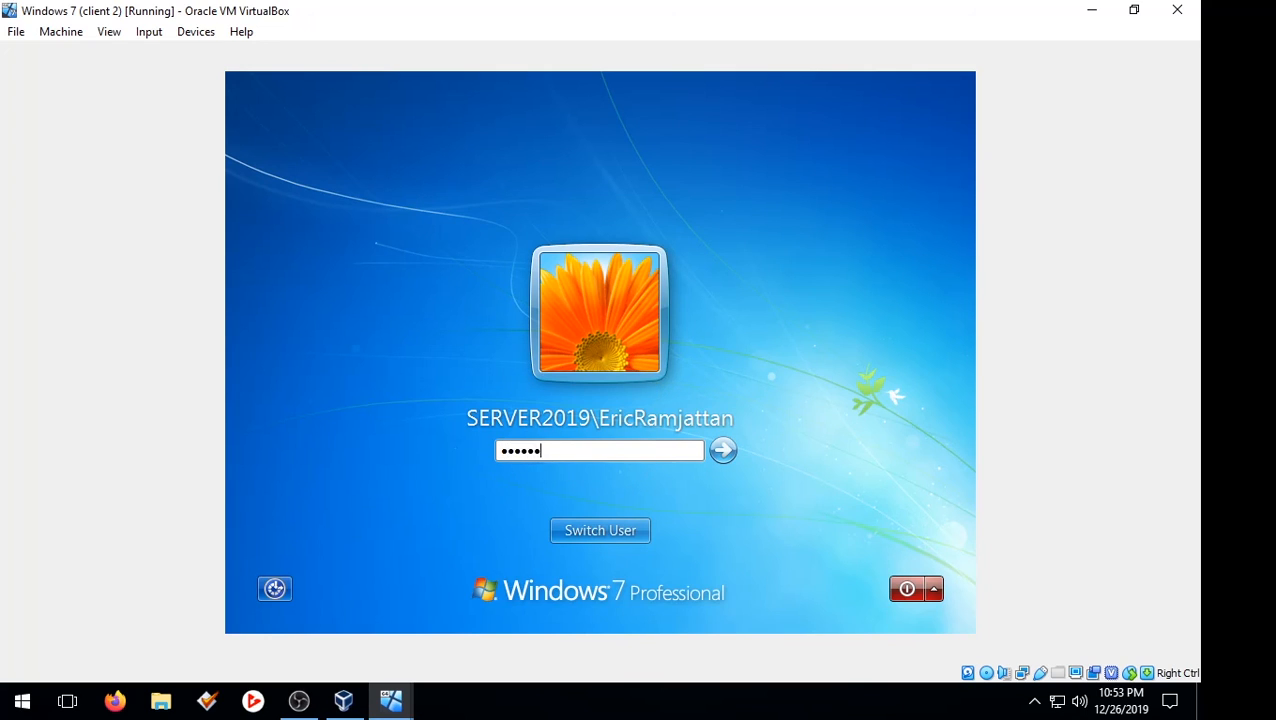
{"action": "type", "text": "••"}
{"action": "key", "text": "Return"}
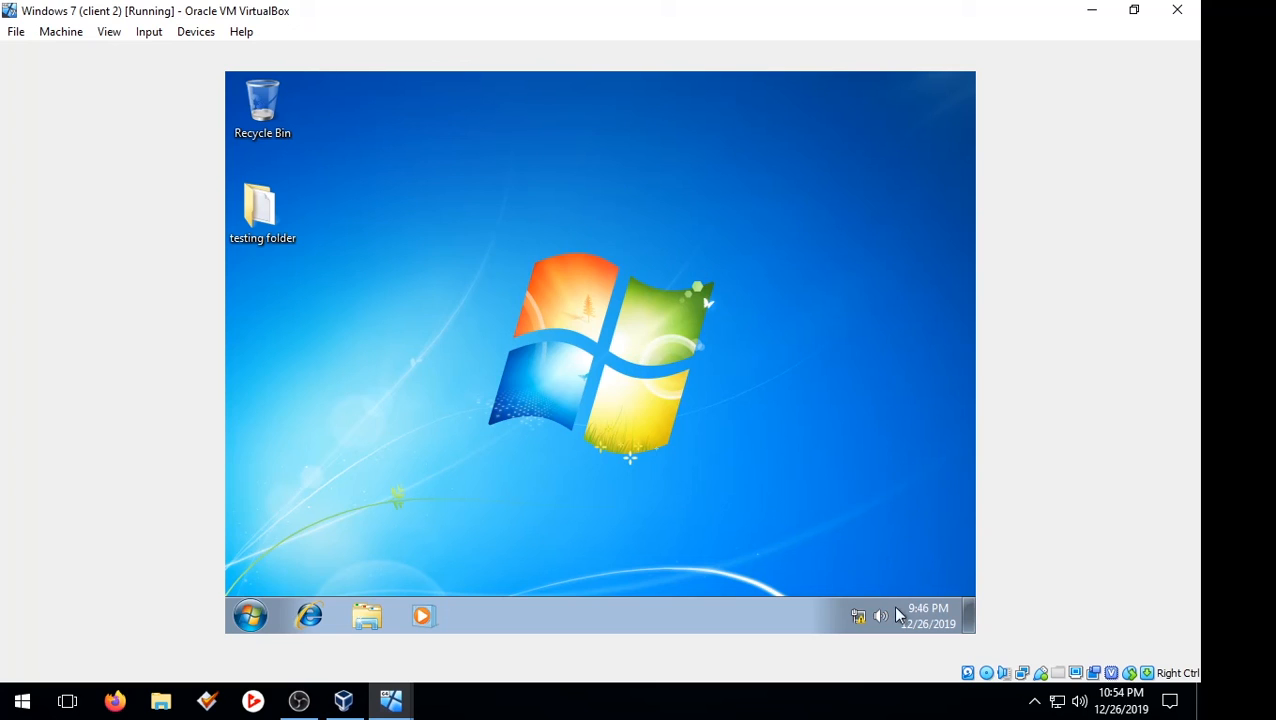
Step: Open Network and Sharing Center's adapter settings and request Local Area Connection properties
{"action": "right_click", "coordinate": [861, 616]}
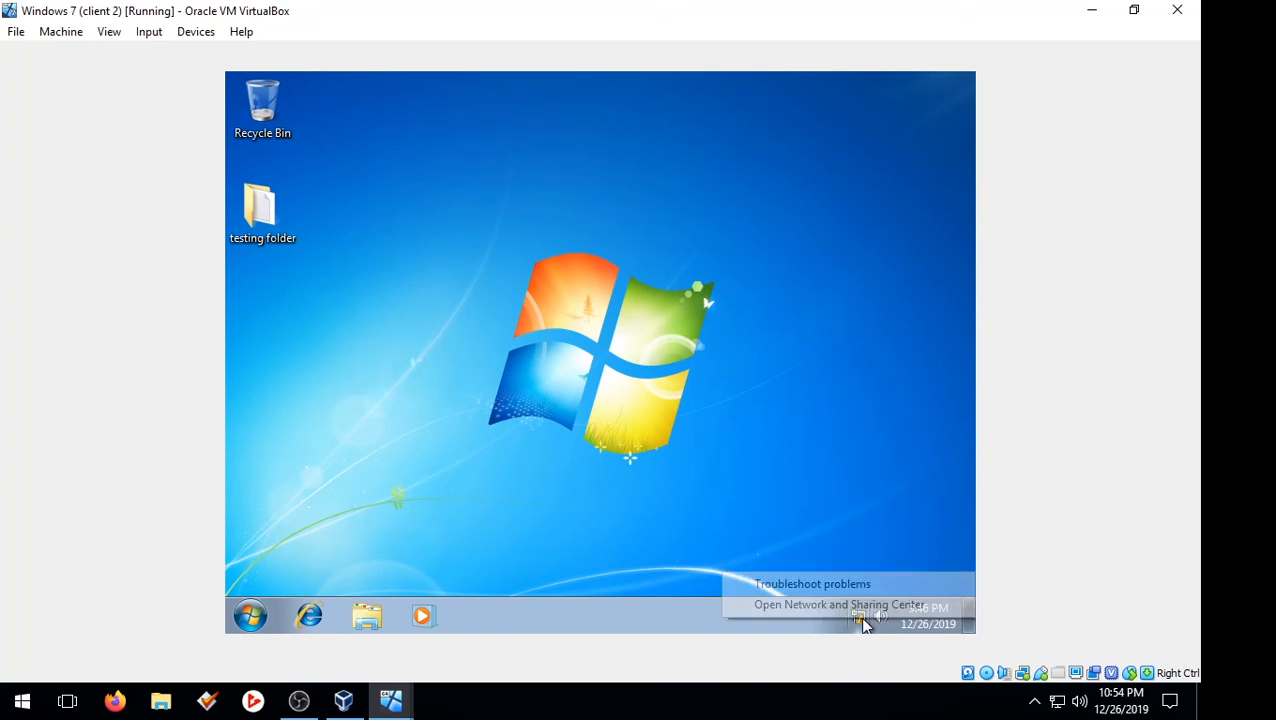
{"action": "left_click", "coordinate": [845, 605]}
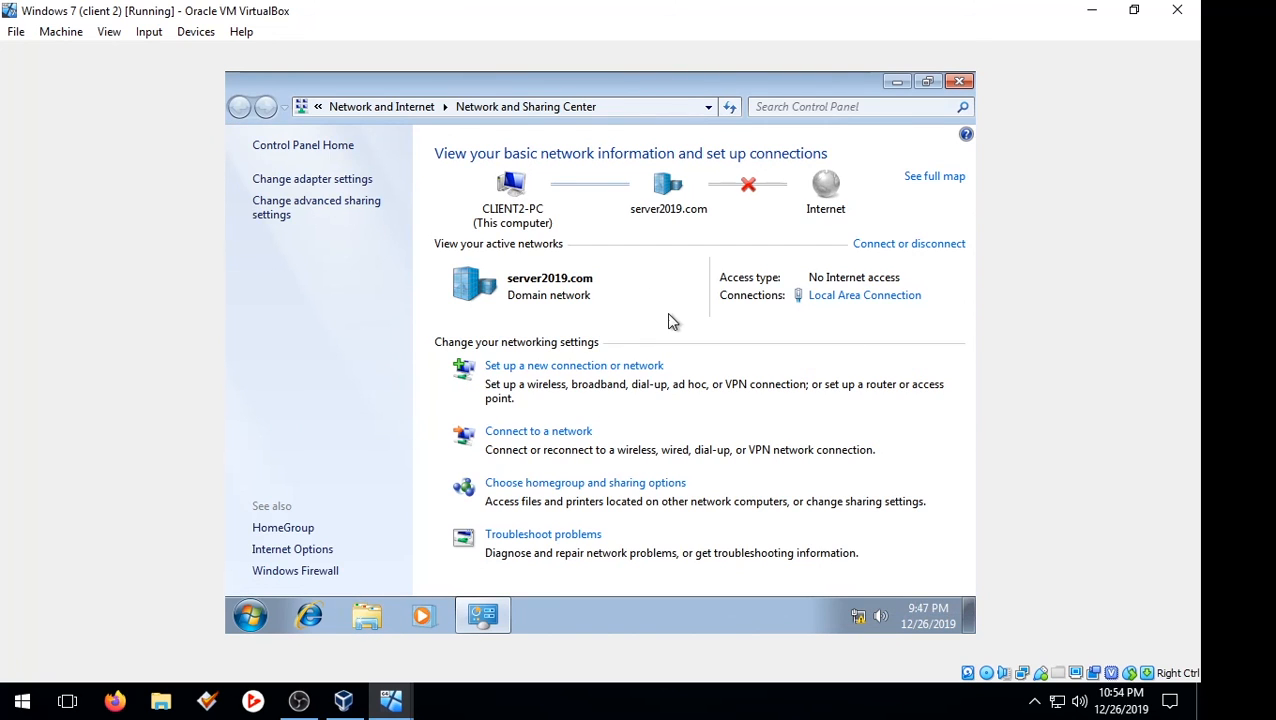
{"action": "left_click", "coordinate": [348, 189]}
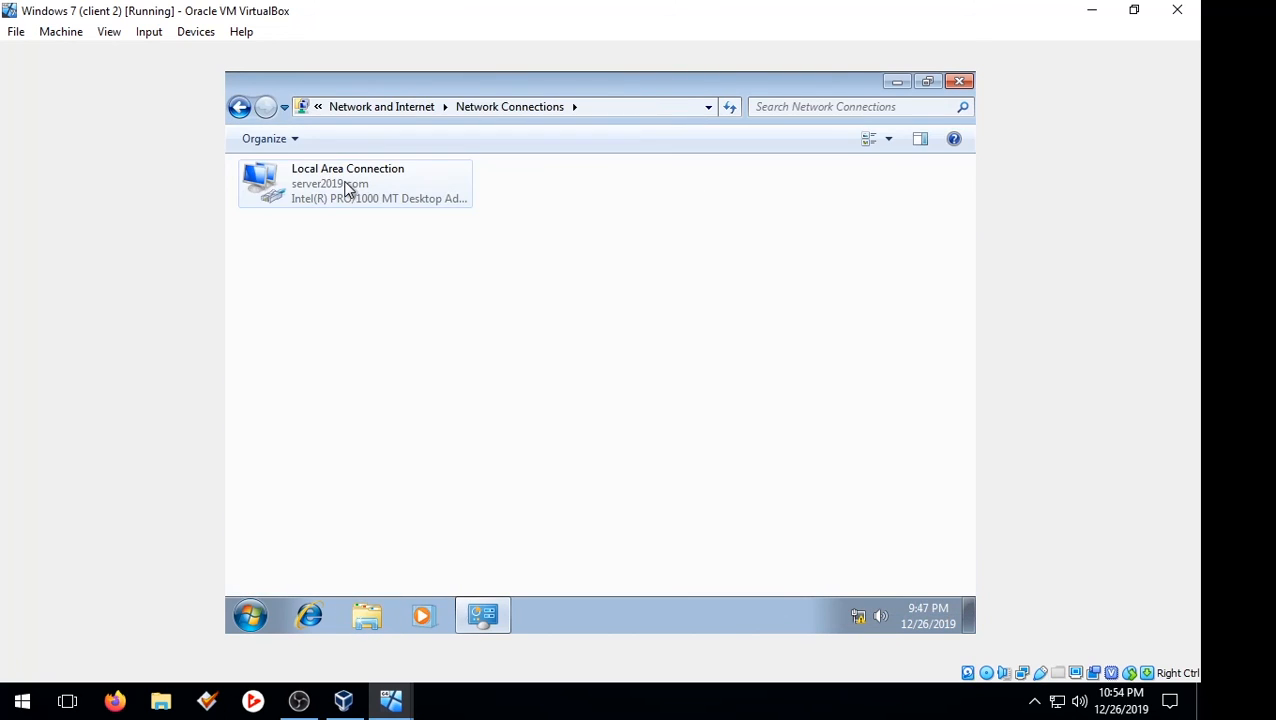
{"action": "right_click", "coordinate": [349, 190]}
{"action": "left_click", "coordinate": [432, 366]}
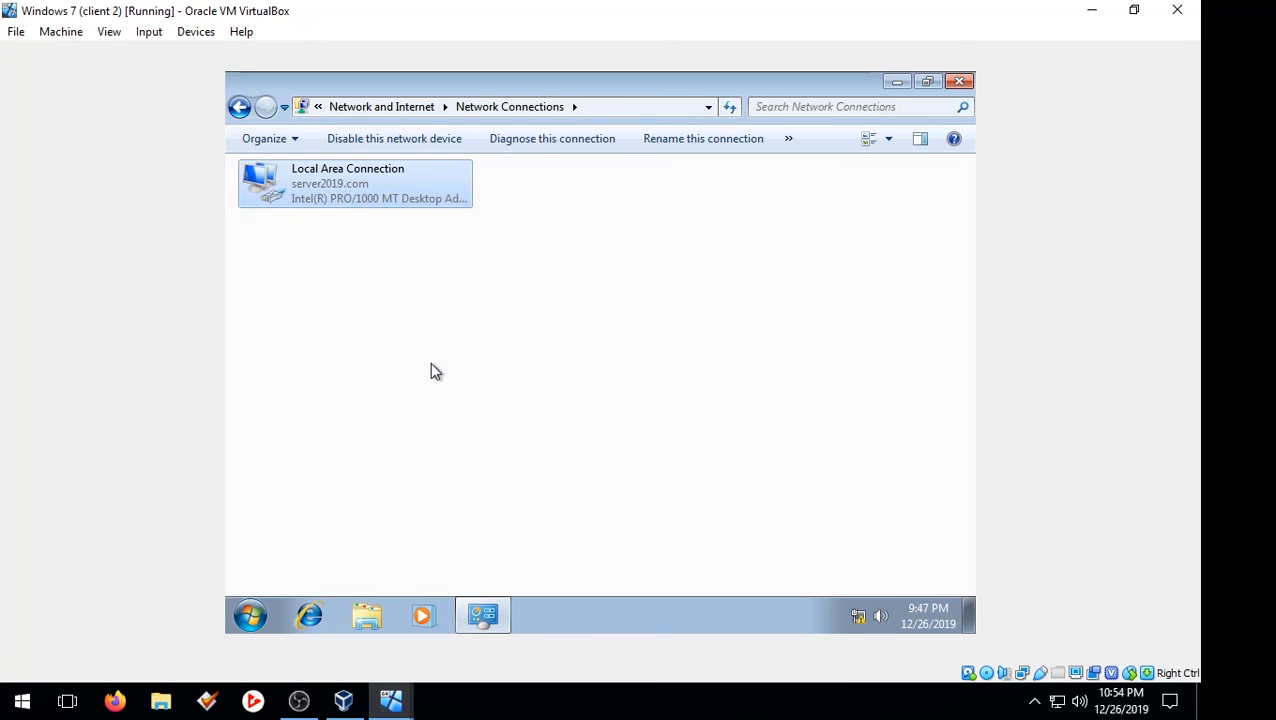
Step: Approve the UAC prompt with the Administrator account and its password
{"action": "type", "text": "Administr"}
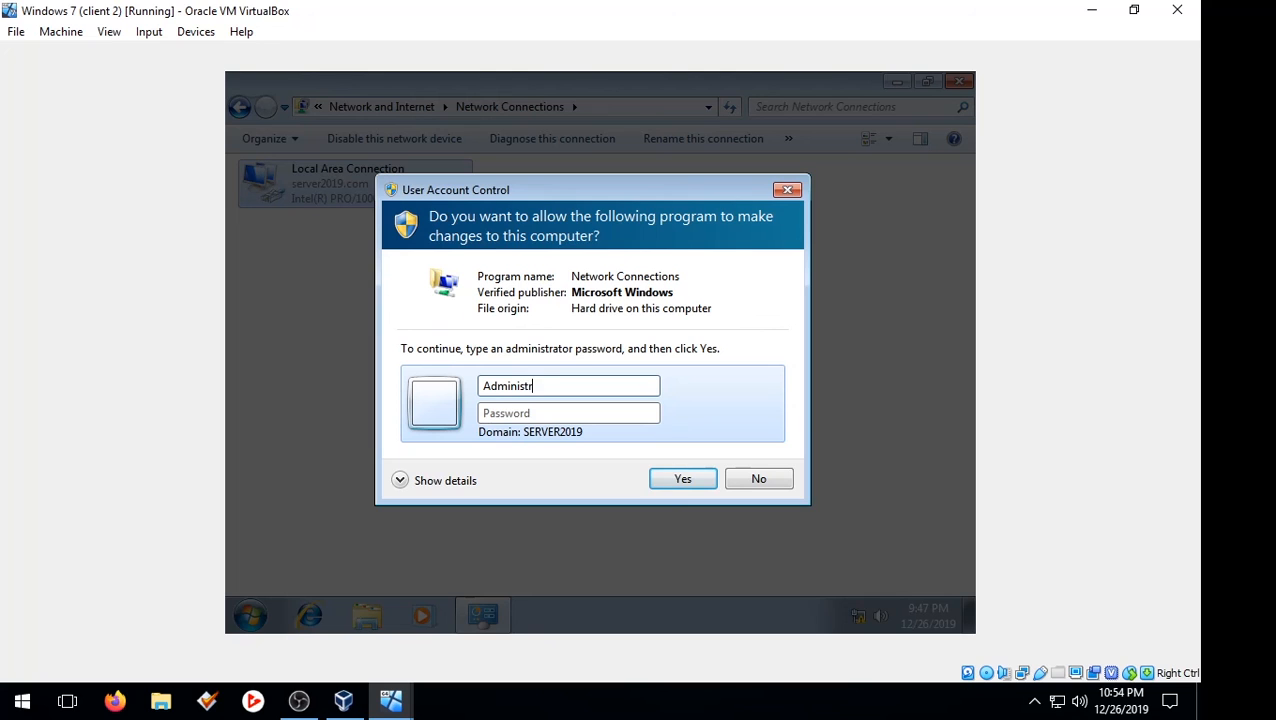
{"action": "type", "text": "ator"}
{"action": "left_click", "coordinate": [298, 700]}
{"action": "left_click", "coordinate": [298, 700]}
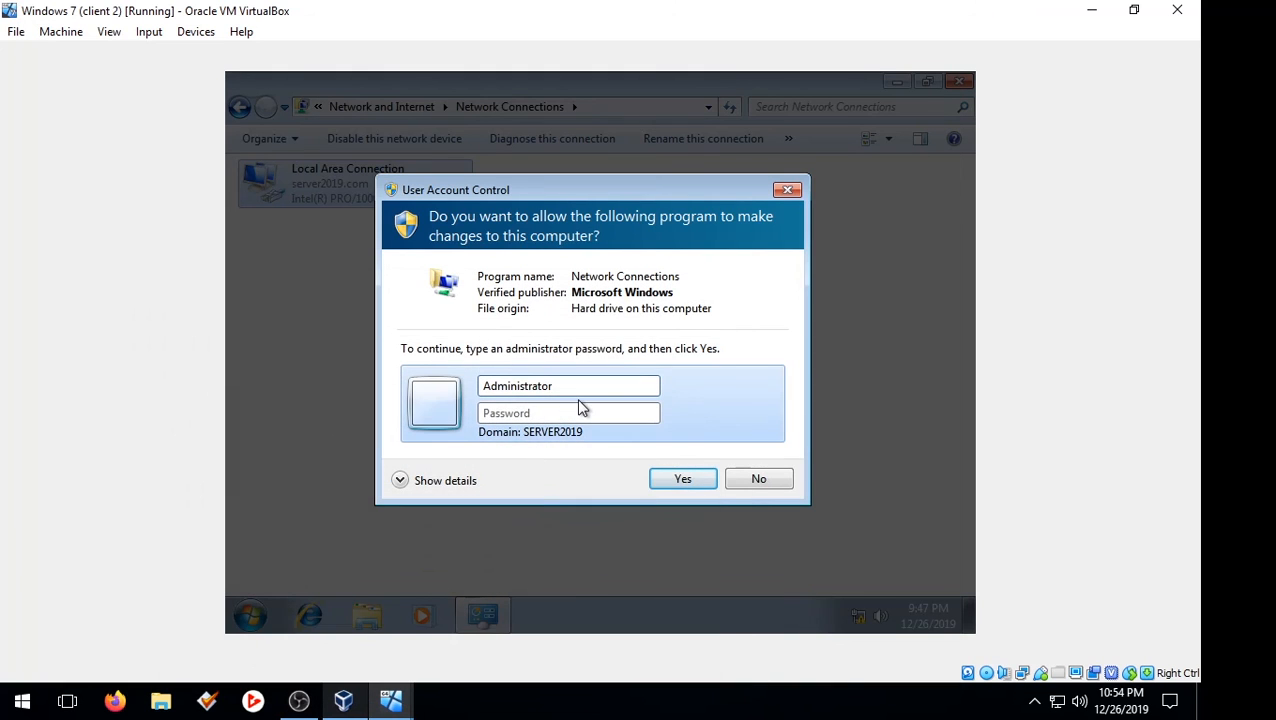
{"action": "left_click", "coordinate": [590, 414]}
{"action": "key", "text": "Caps_Lock"}
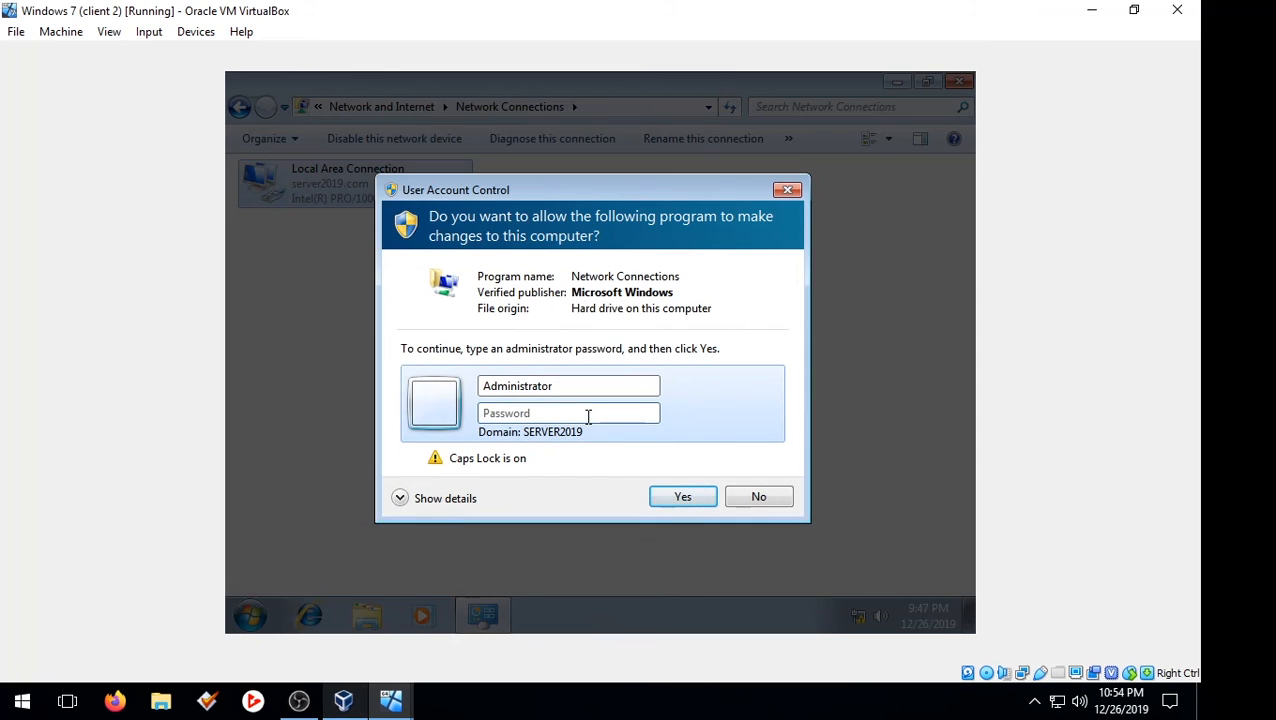
{"action": "type", "text": "•"}
{"action": "key", "text": "Caps_Lock"}
{"action": "type", "text": "•••••••"}
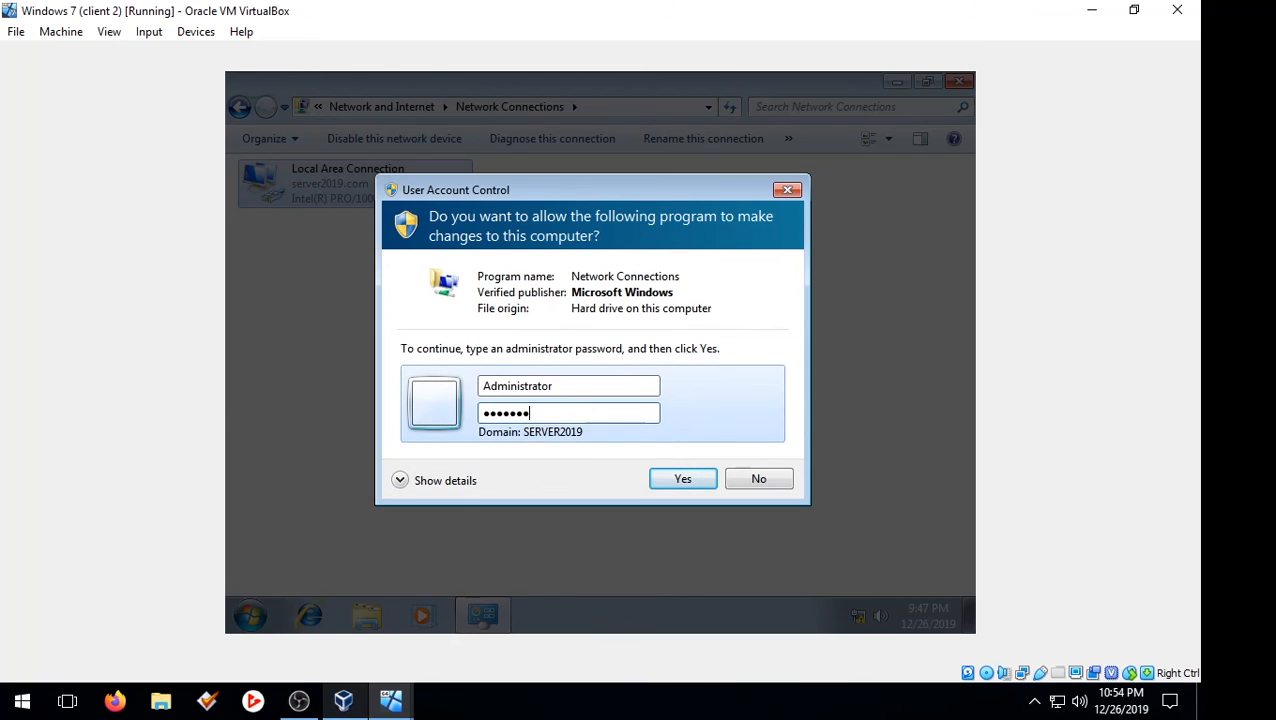
{"action": "key", "text": "Return"}
{"action": "right_click", "coordinate": [425, 192]}
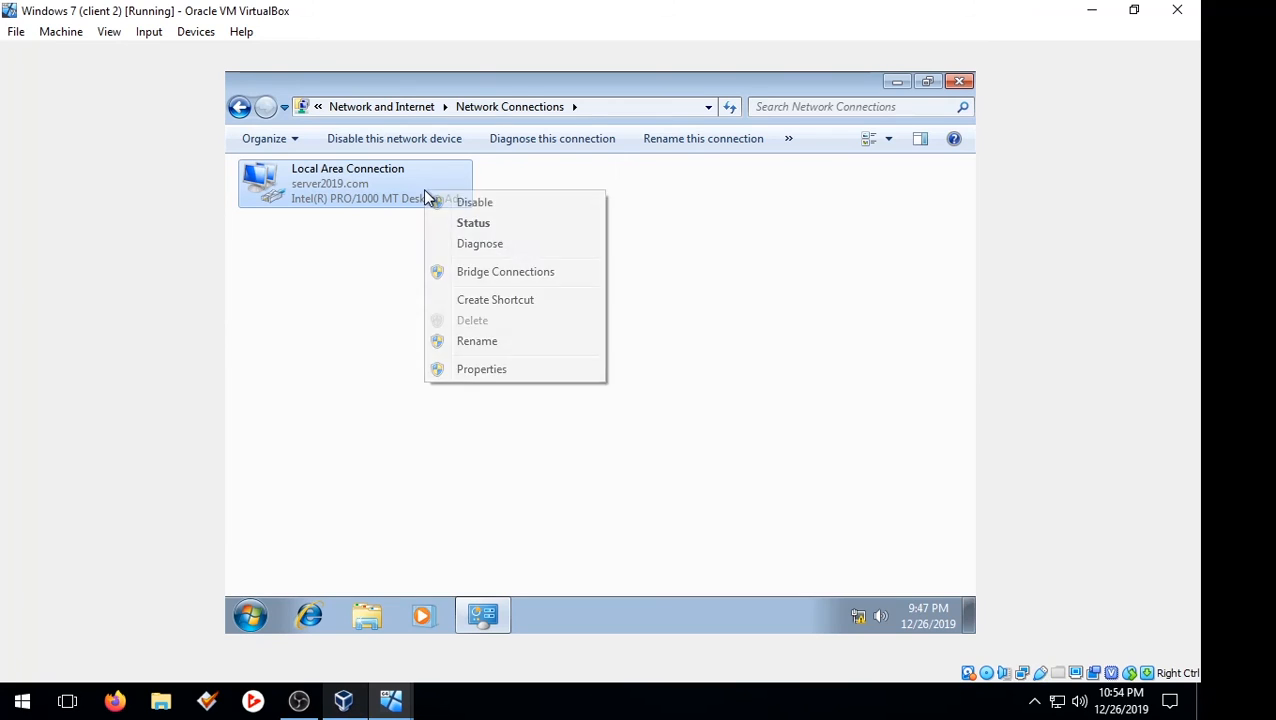
Step: Set Local Area Connection's TCP/IPv4 to obtain an IP address automatically
{"action": "left_click", "coordinate": [478, 367]}
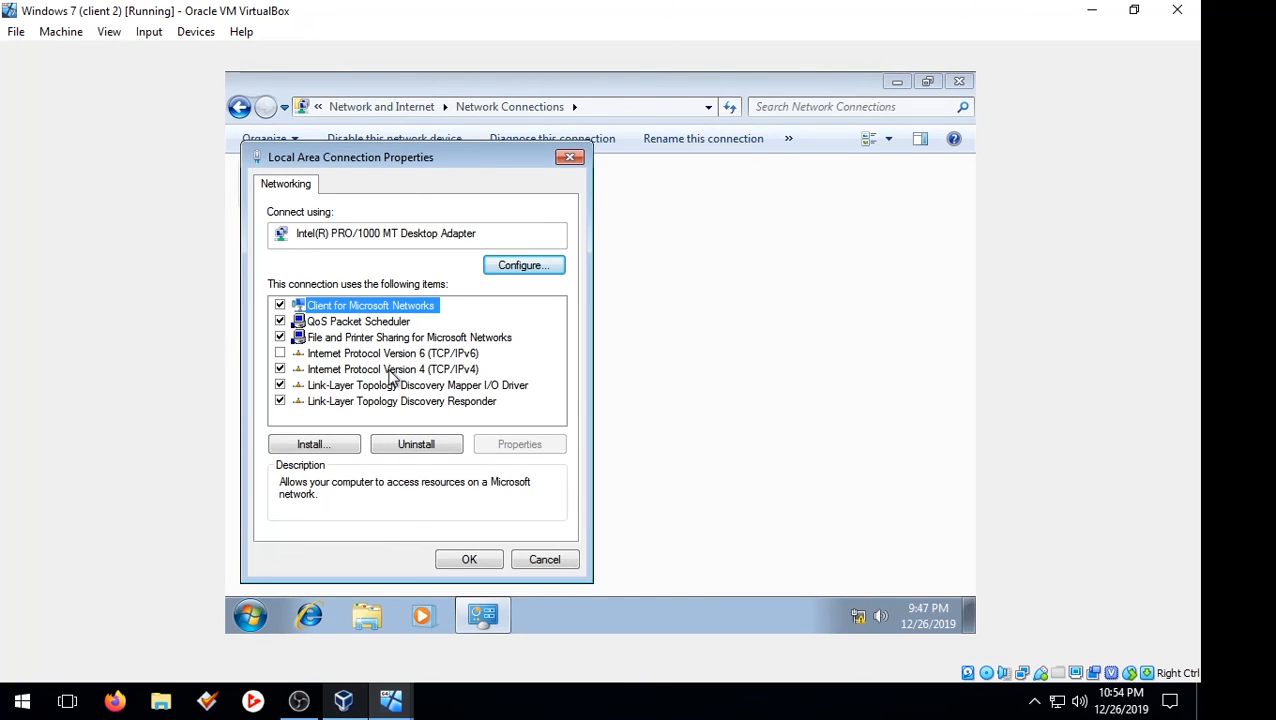
{"action": "left_click", "coordinate": [392, 371]}
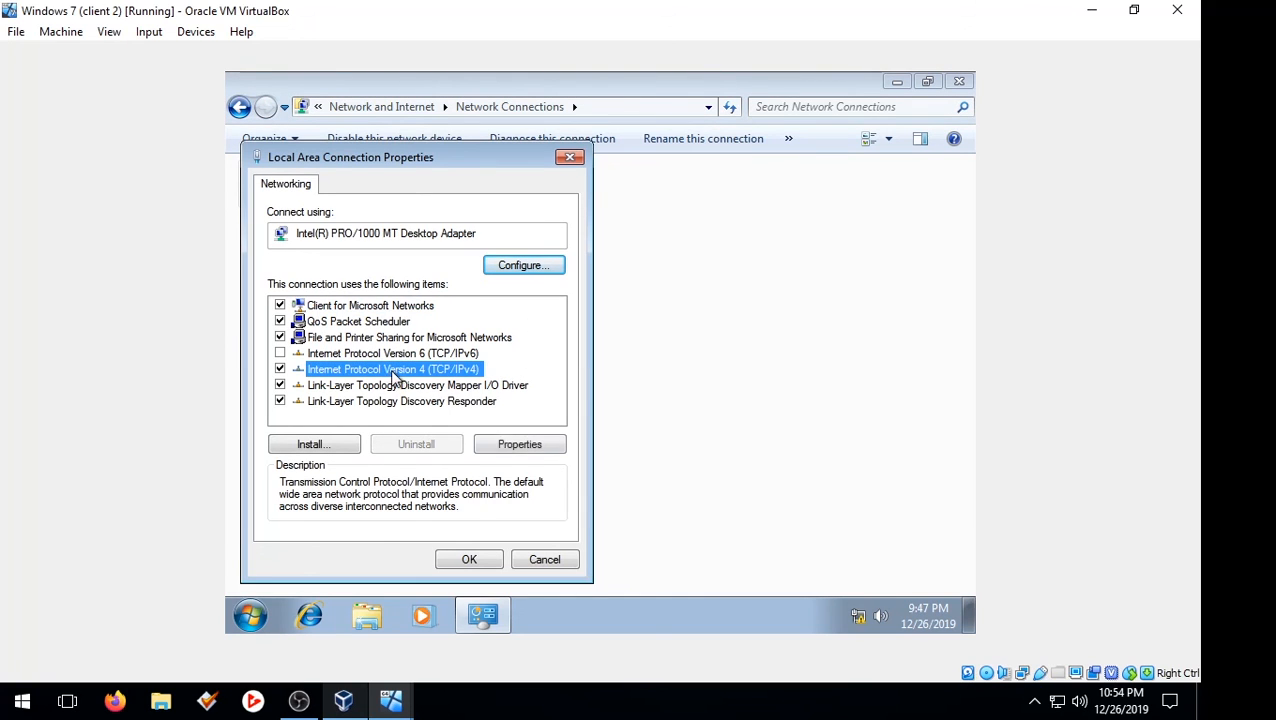
{"action": "left_click", "coordinate": [501, 444]}
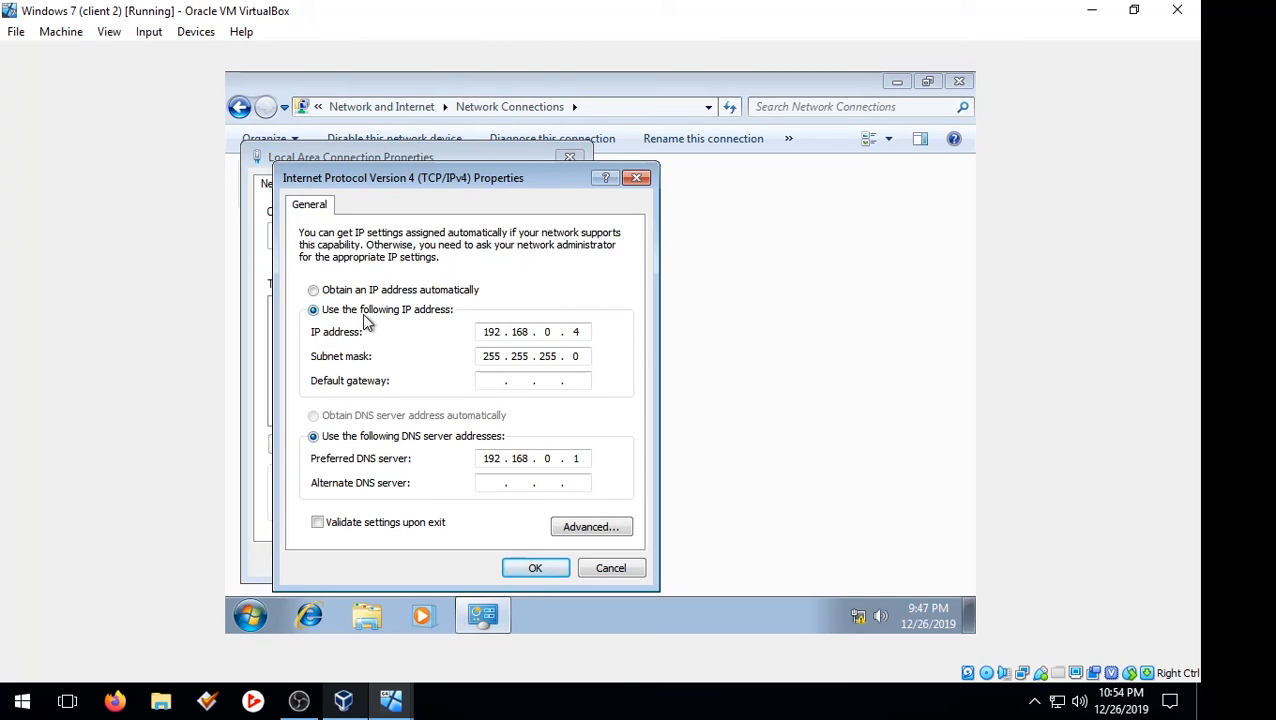
{"action": "left_click", "coordinate": [314, 290]}
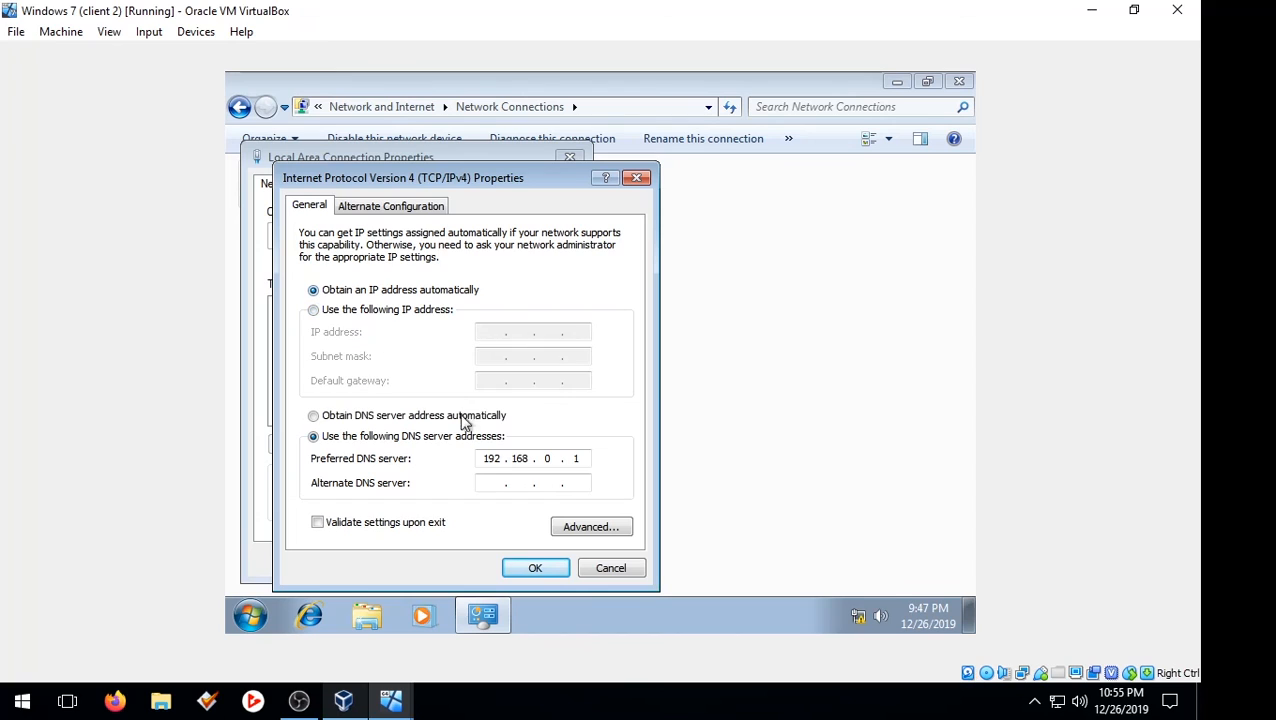
{"action": "left_click", "coordinate": [533, 568]}
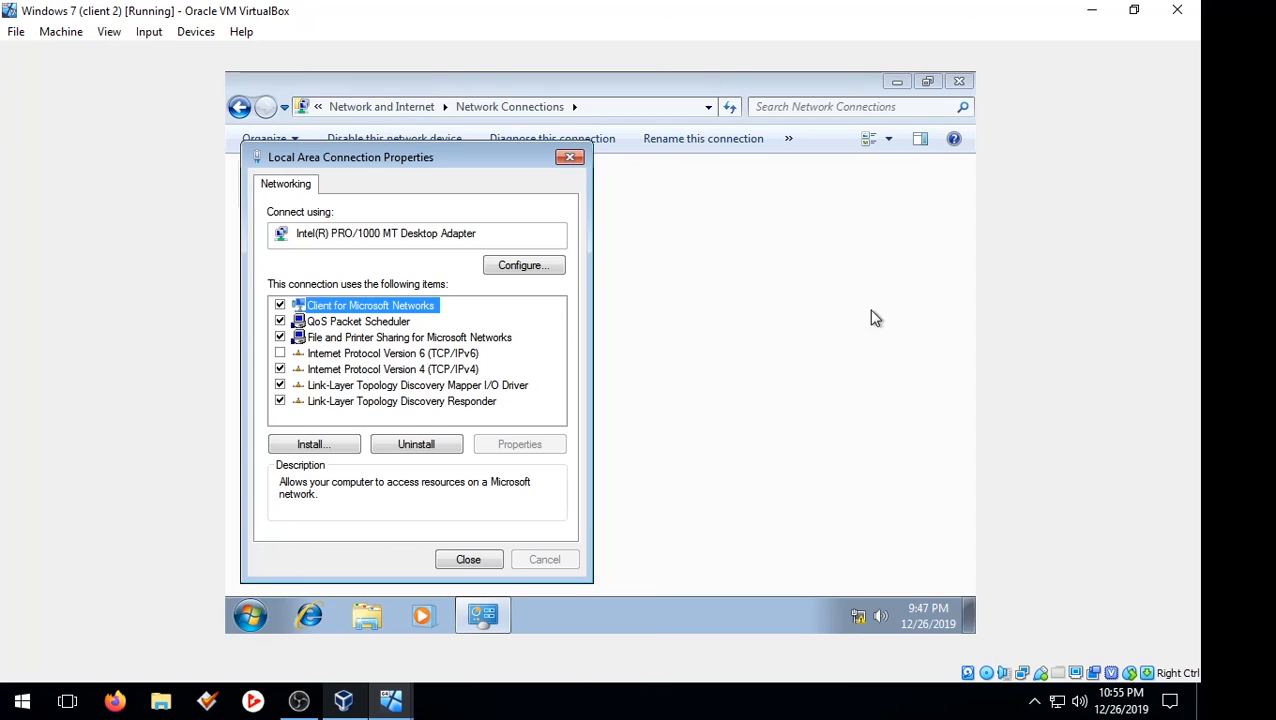
Step: Close the connection properties and launch the Command Prompt via a Start search for cmd
{"action": "left_click", "coordinate": [487, 566]}
{"action": "left_click", "coordinate": [262, 616]}
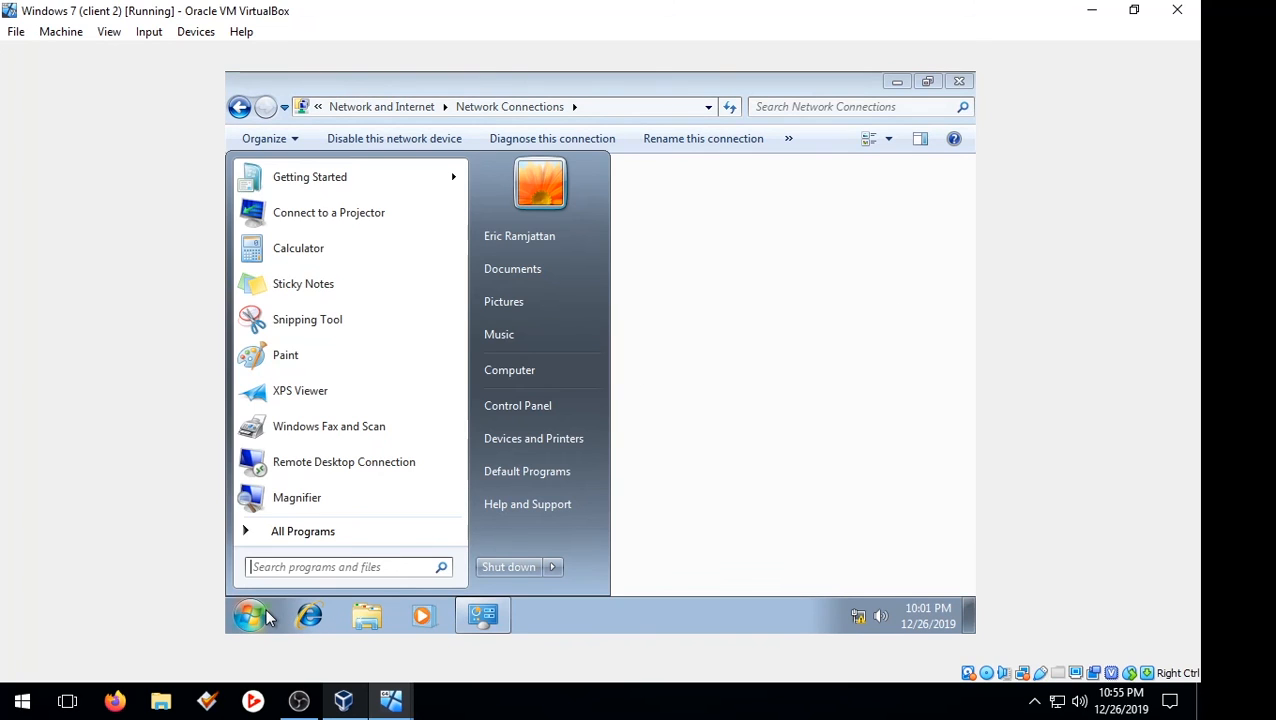
{"action": "type", "text": "cmd"}
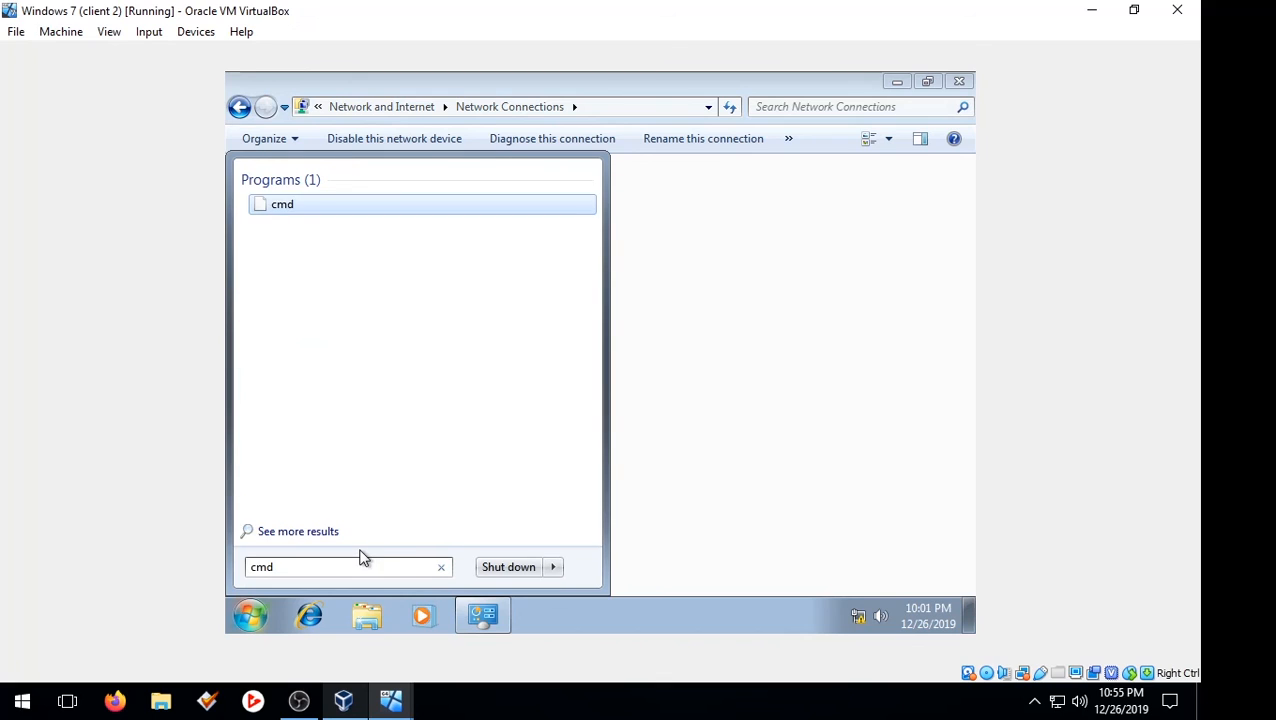
{"action": "left_click", "coordinate": [333, 204]}
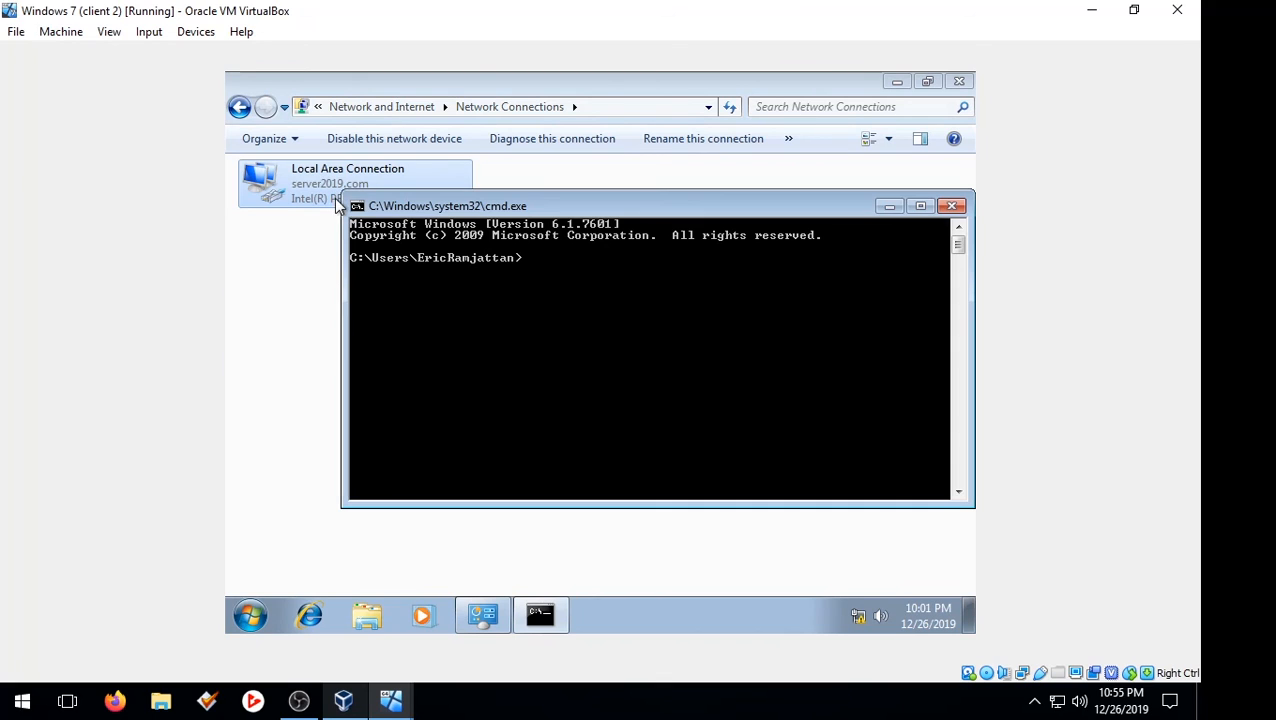
Step: Run ipconfig to confirm the DHCP address 192.168.0.2, mask 255.255.255.0, then close the prompt
{"action": "type", "text": "pi"}
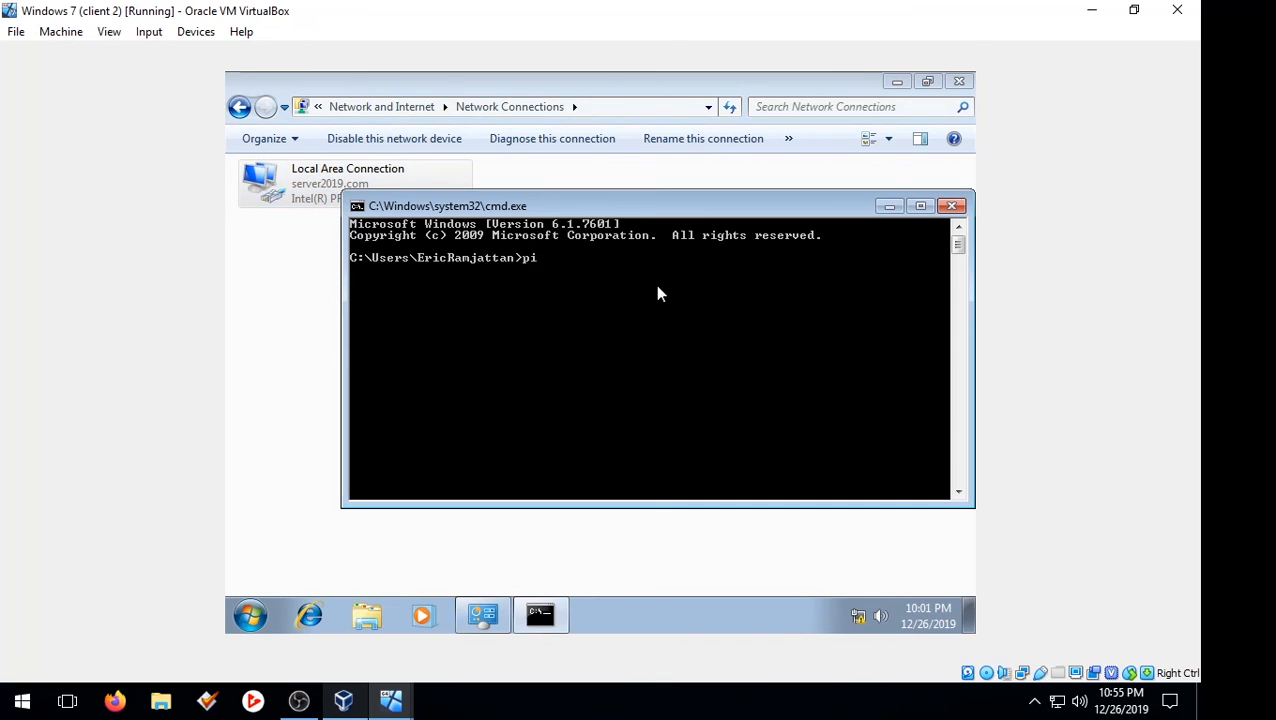
{"action": "type", "text": "ng"}
{"action": "key", "text": "BackSpace"}
{"action": "key", "text": "BackSpace"}
{"action": "key", "text": "BackSpace"}
{"action": "key", "text": "BackSpace"}
{"action": "type", "text": "ipconfig"}
{"action": "key", "text": "Return"}
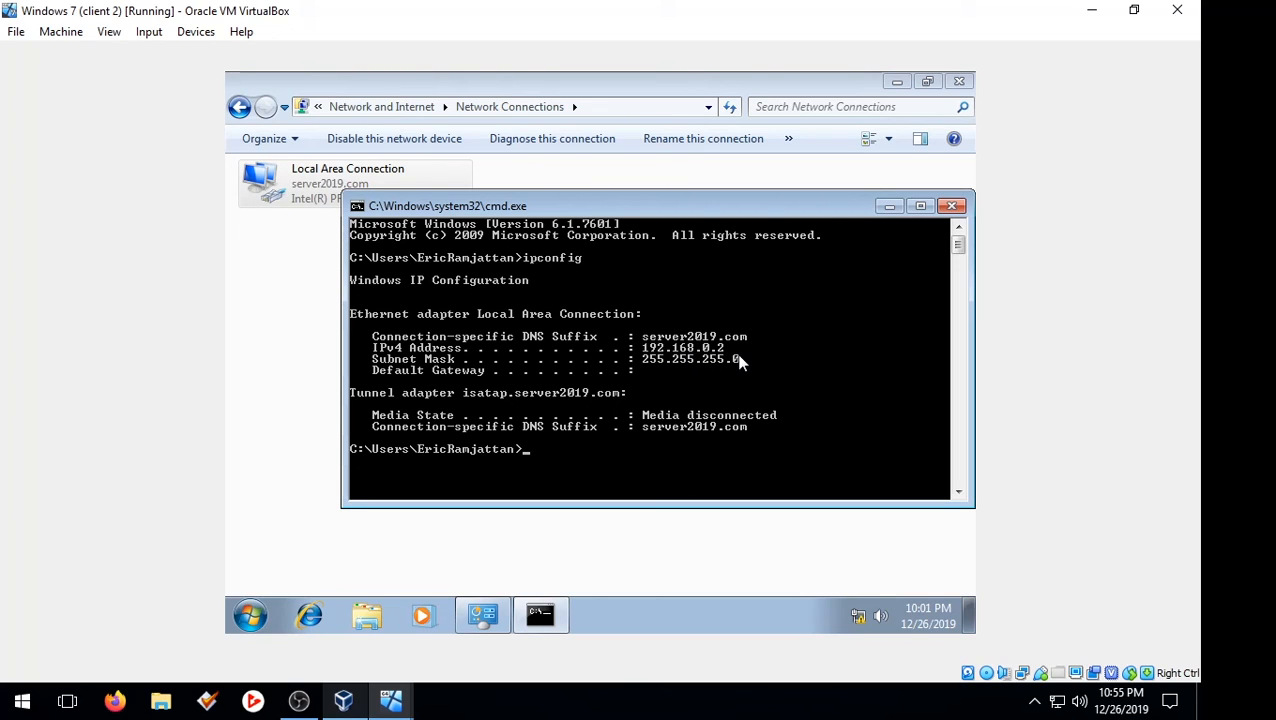
{"action": "left_click", "coordinate": [952, 207]}
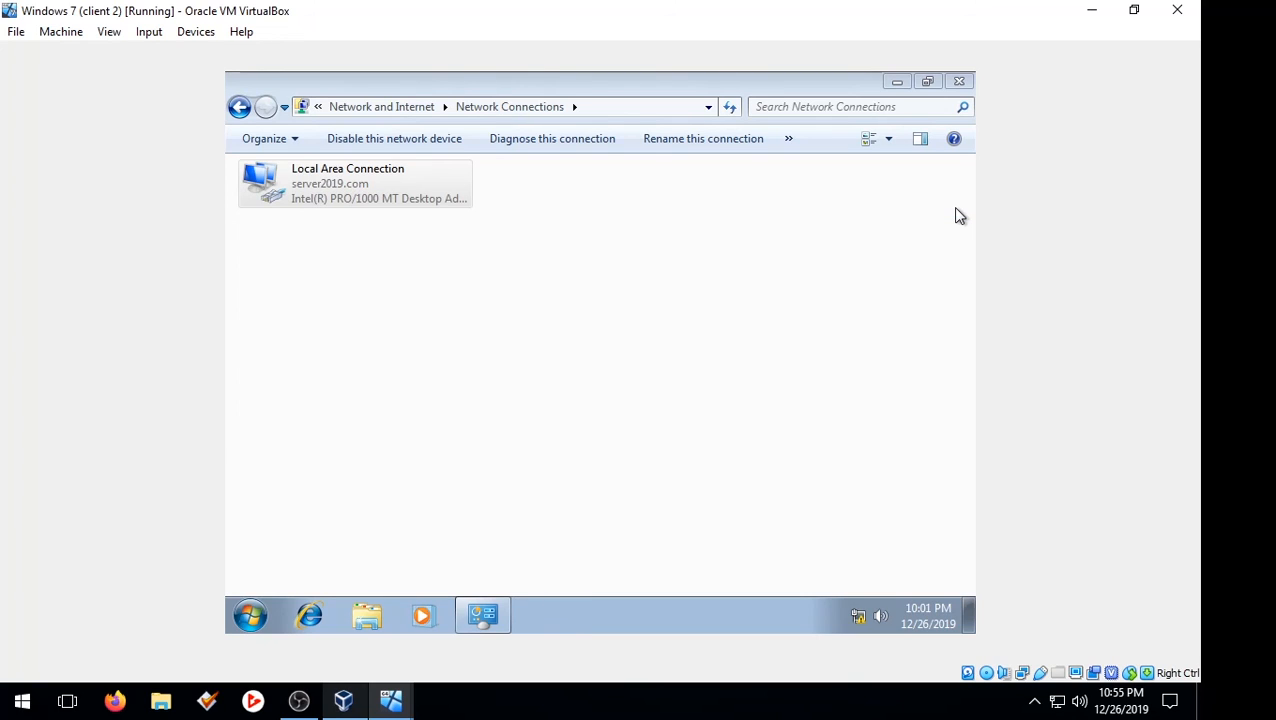